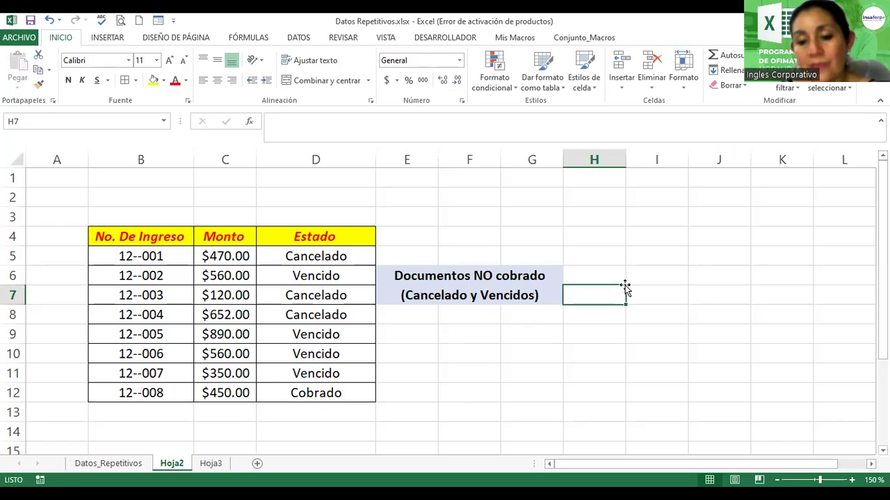
Enter =CONTAR.SI(D5:D12;"<>Cobrado") in H7 to count the documents not collected
text(=)
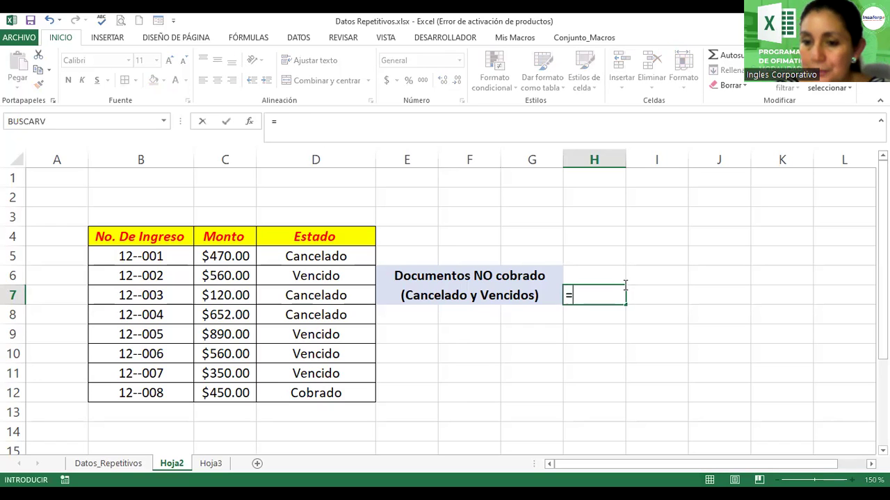
text(contar.si()
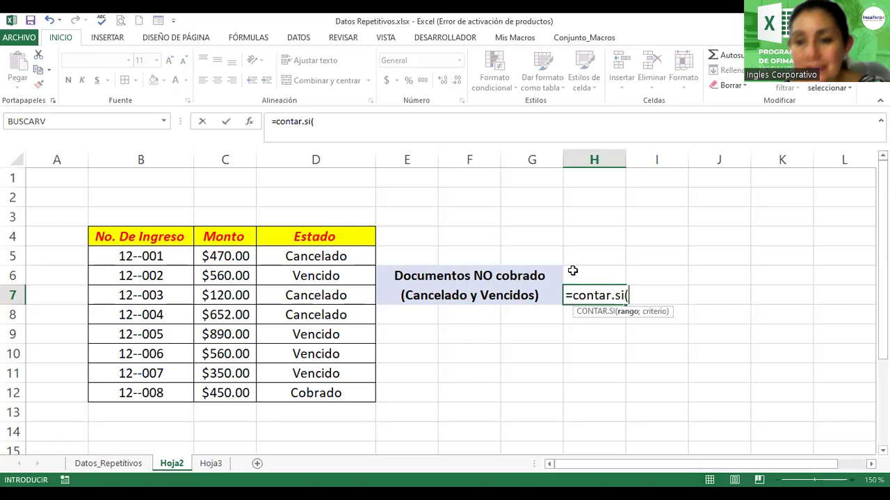
click(336, 256)
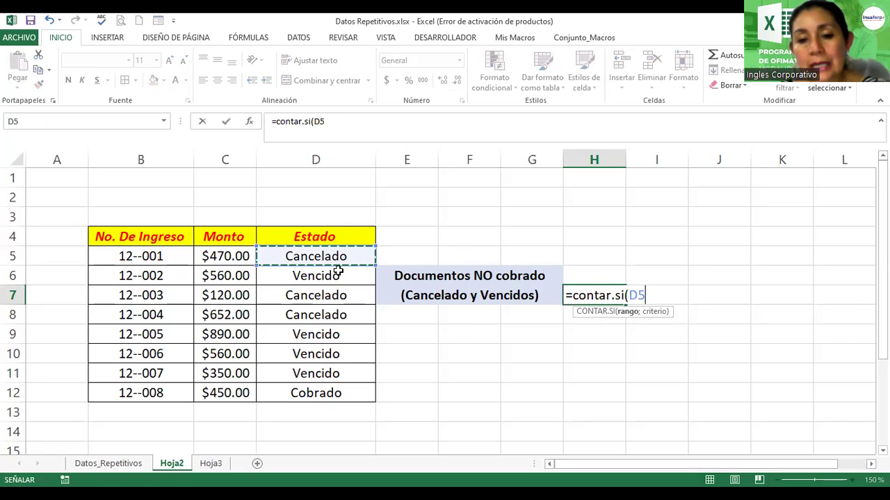
key(ctrl+shift+Down)
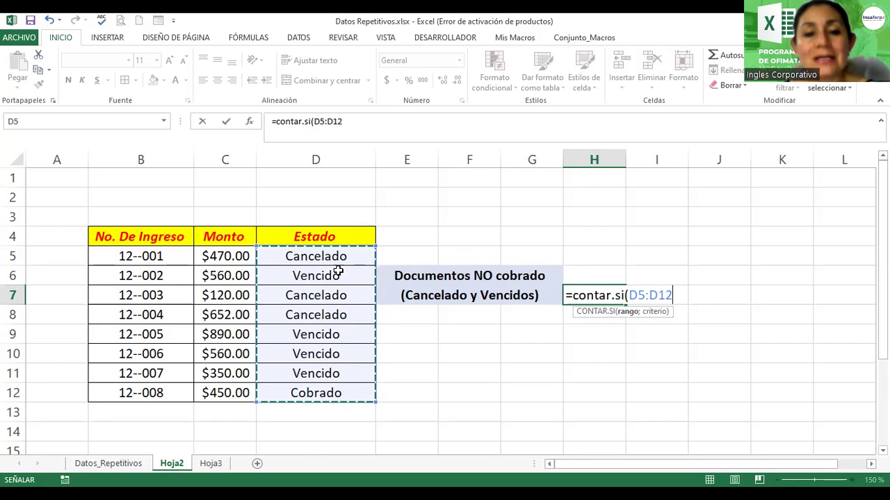
click(870, 464)
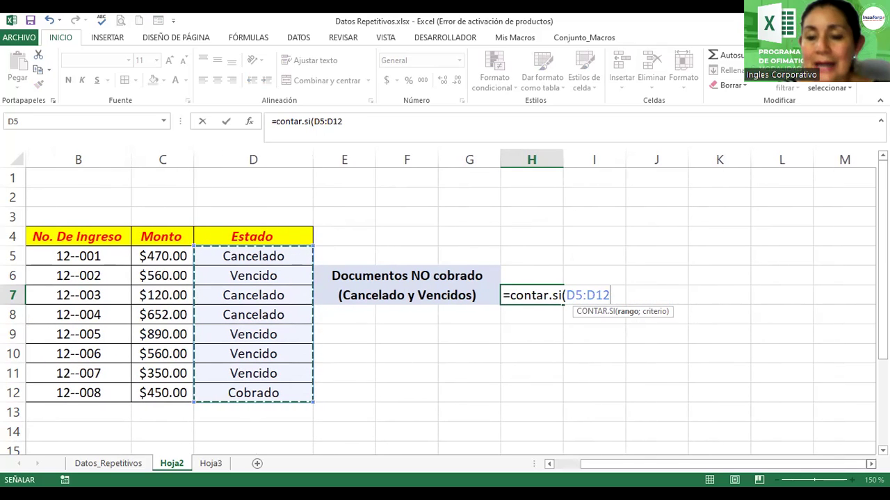
text(;")
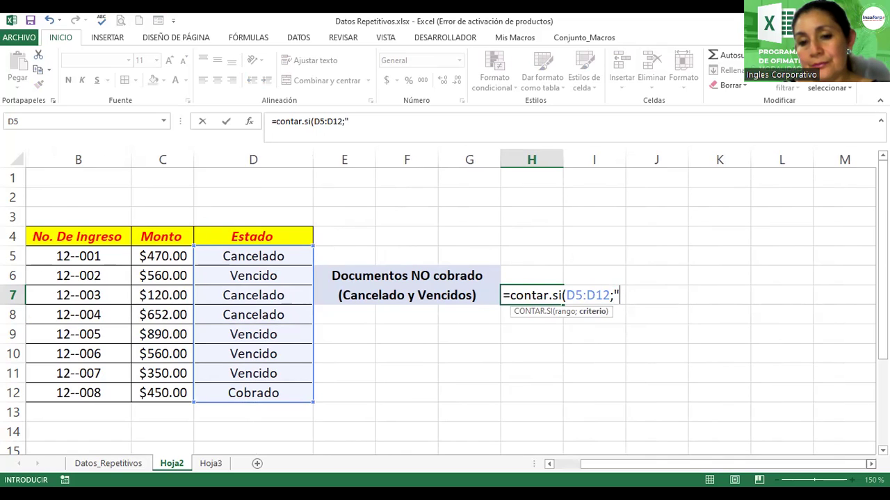
text(<>Cobrado)
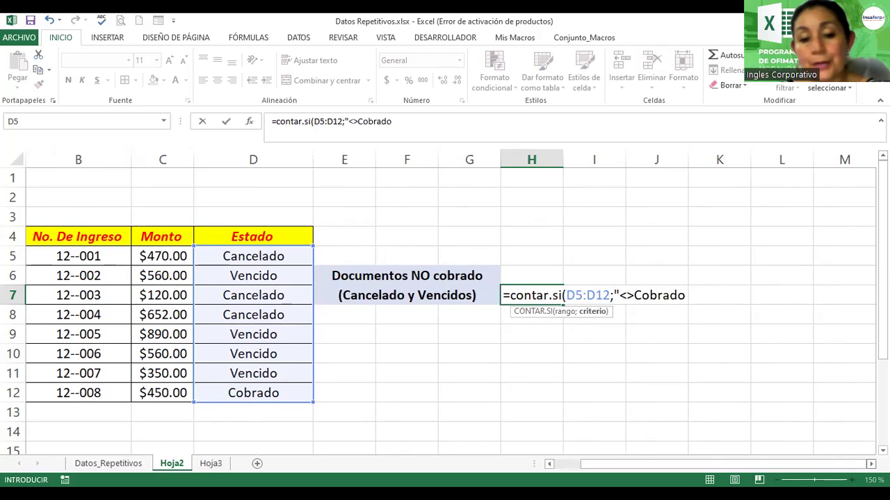
text(")
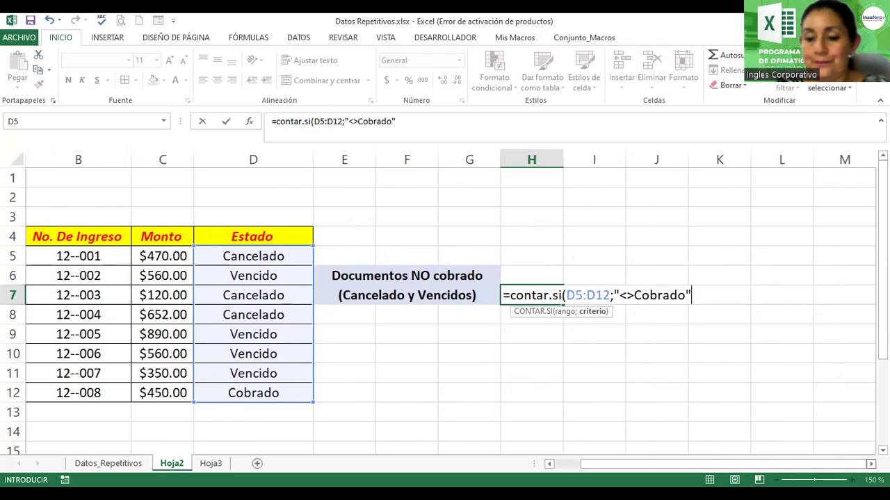
text())
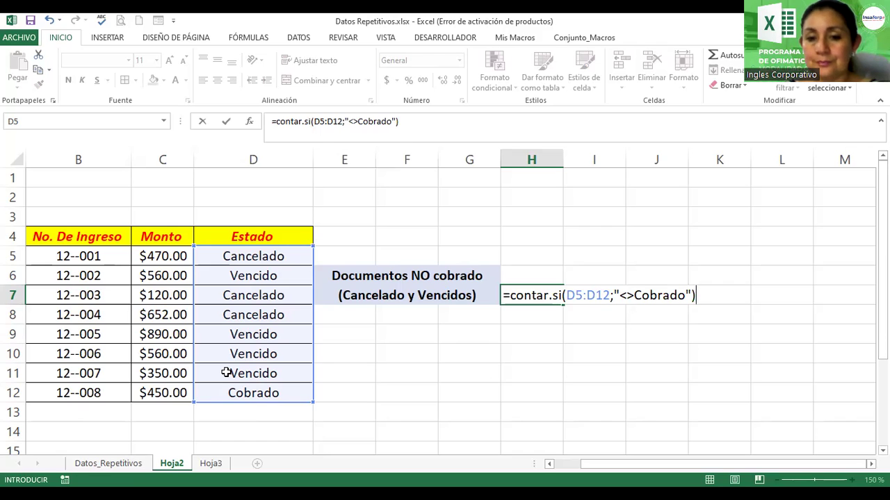
key(Return)
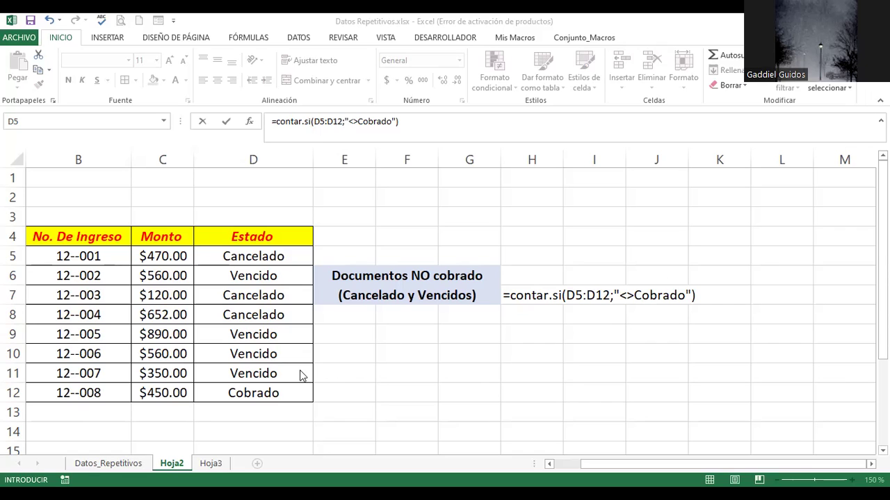
click(694, 297)
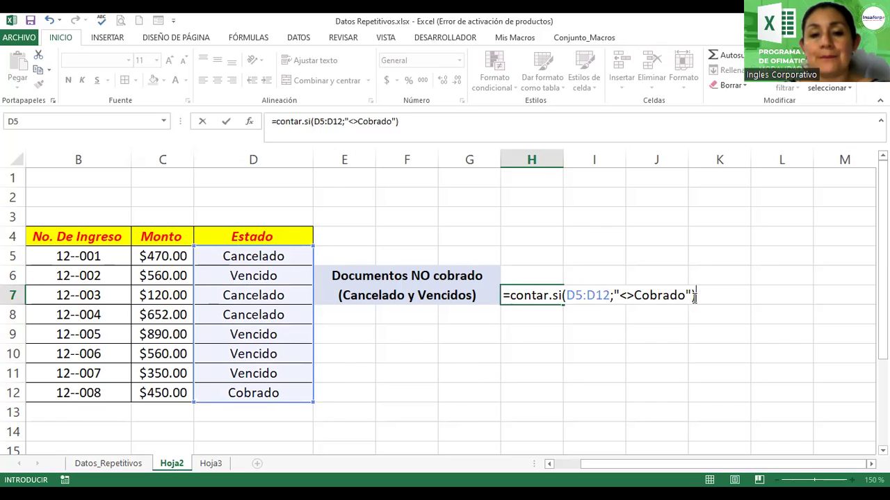
key(Return)
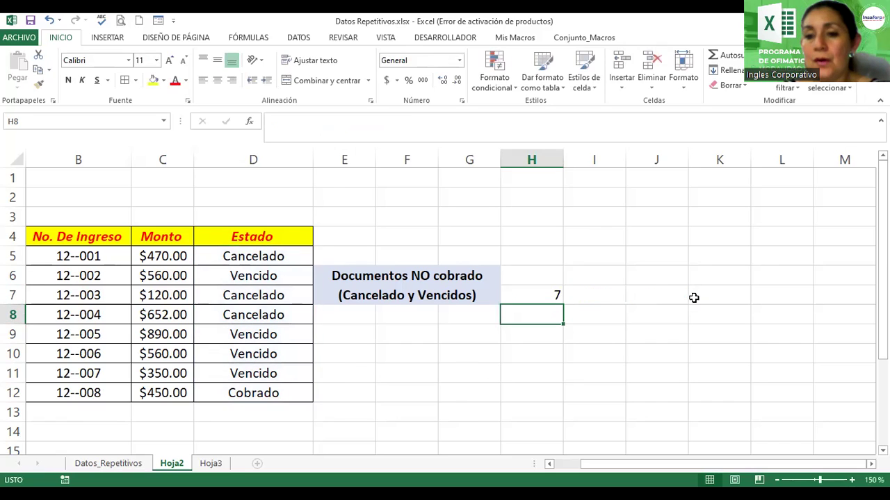
Review the Estado entries from D11 up to D5 against the count formula in H7
click(274, 376)
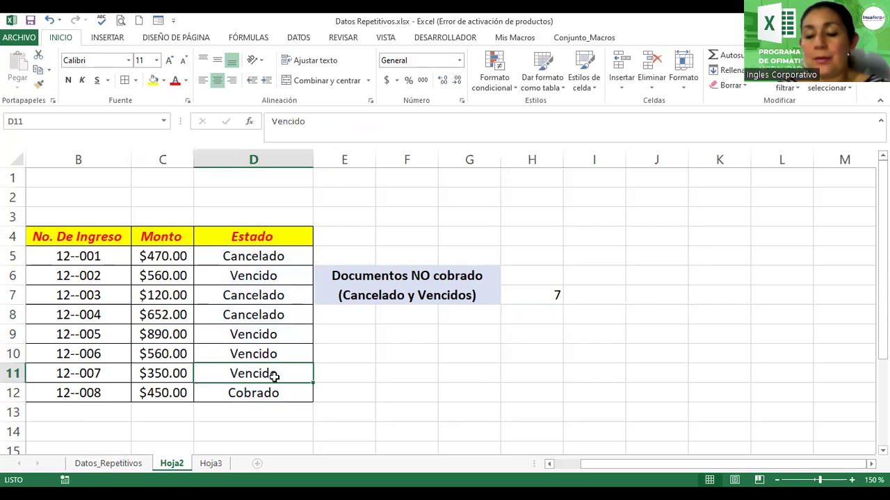
key(Up)
key(Up)
key(Up)
key(Up)
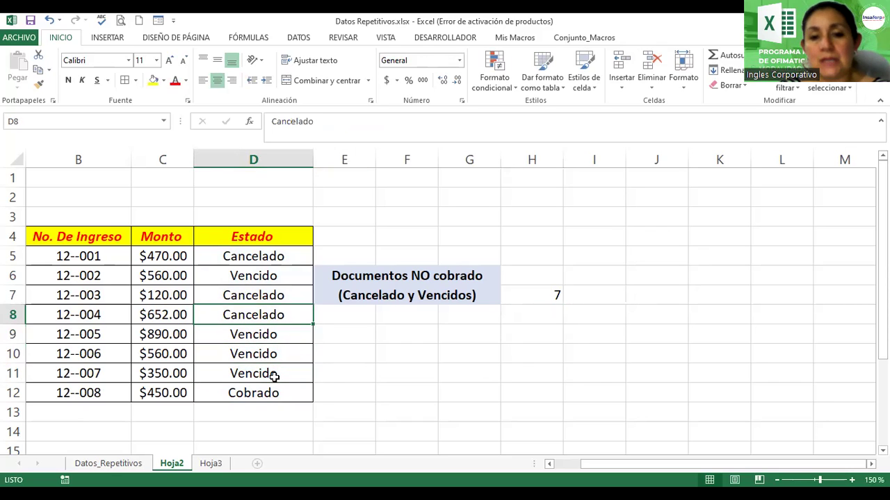
key(Up)
key(Up)
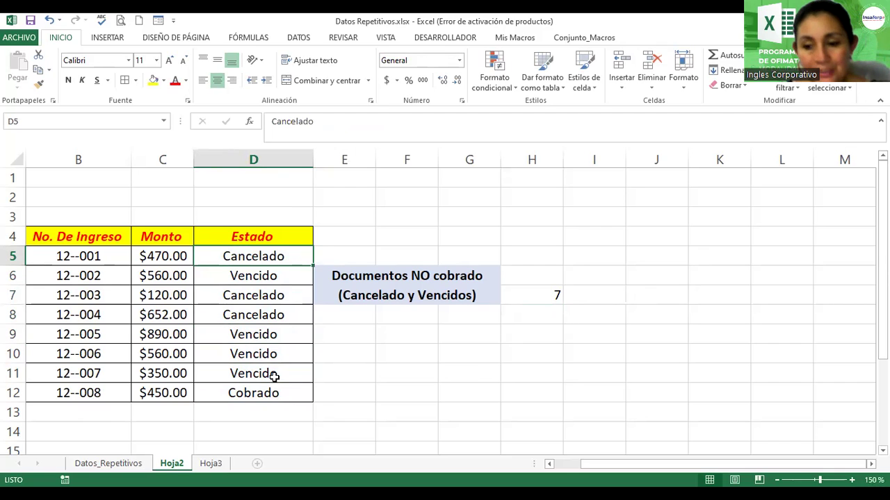
click(545, 295)
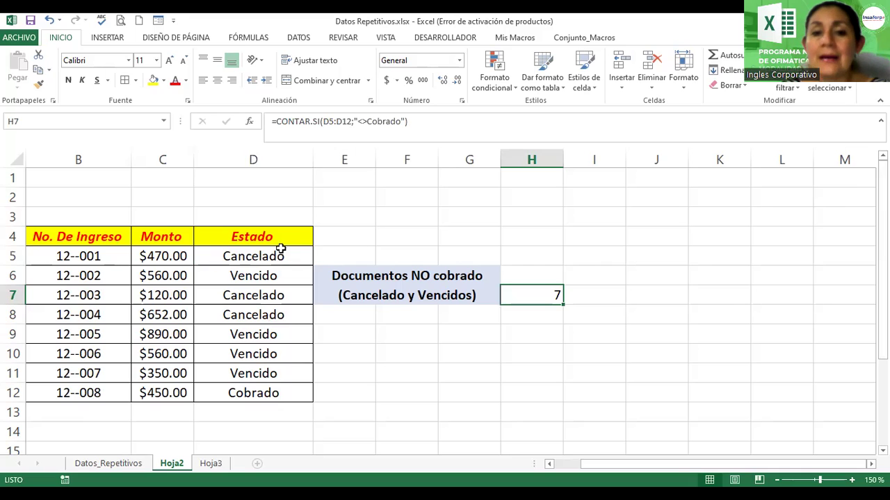
Copy the Estado column, header included (D4:D12), to the range starting at J4
drag(271, 237, 285, 393)
key(ctrl+c)
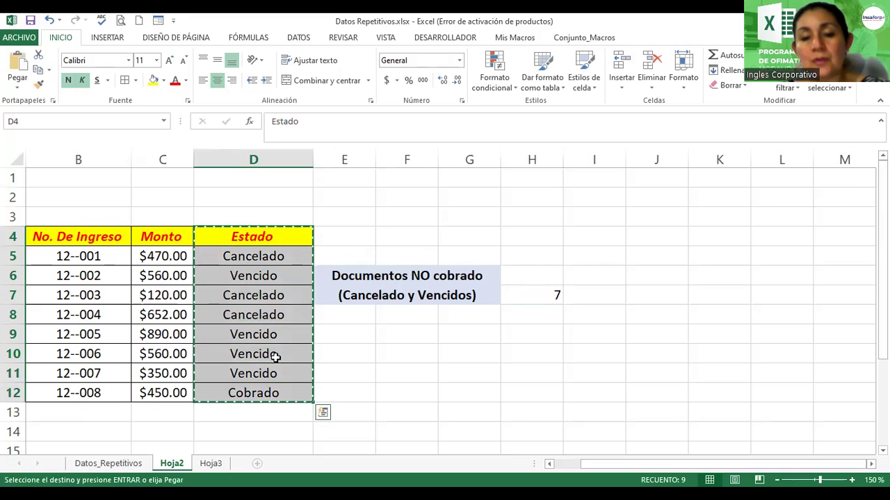
click(658, 237)
key(Return)
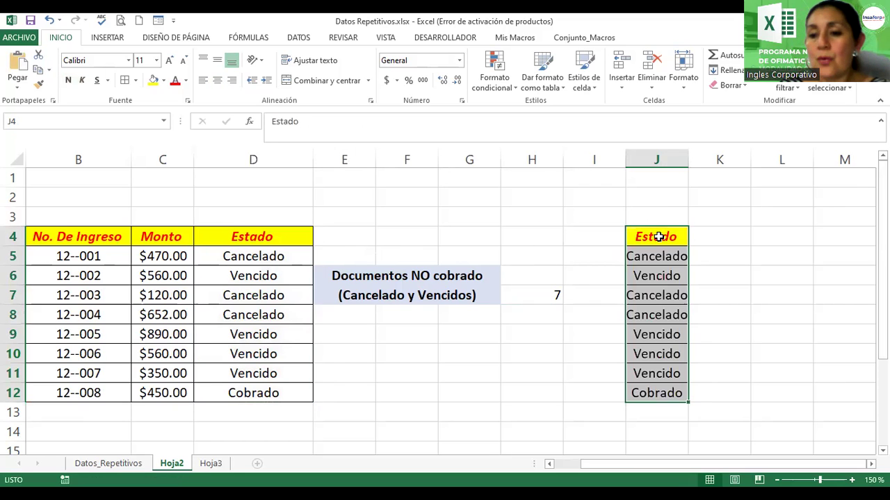
Remove duplicates from the copied Estado list in column J, treating its first row as a header
click(297, 36)
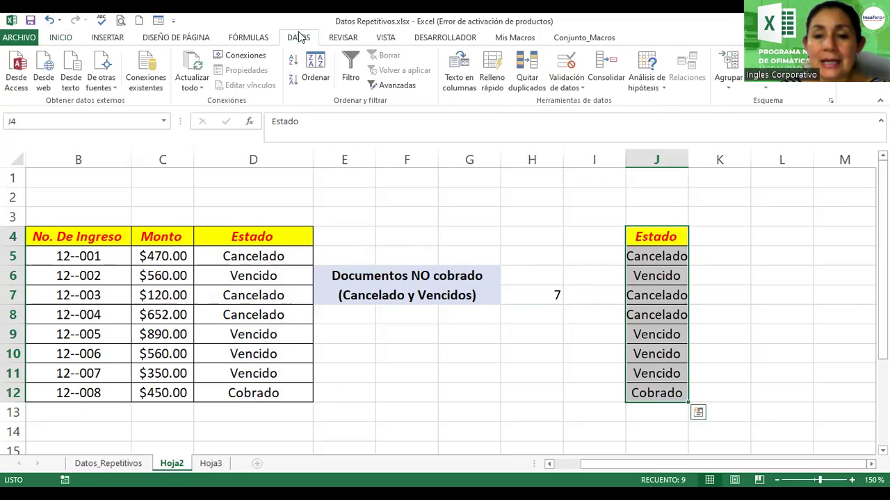
click(526, 66)
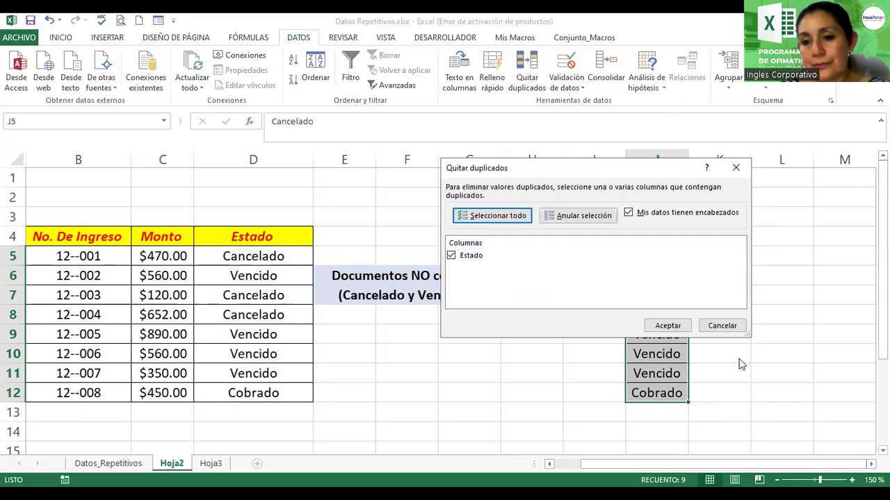
click(677, 332)
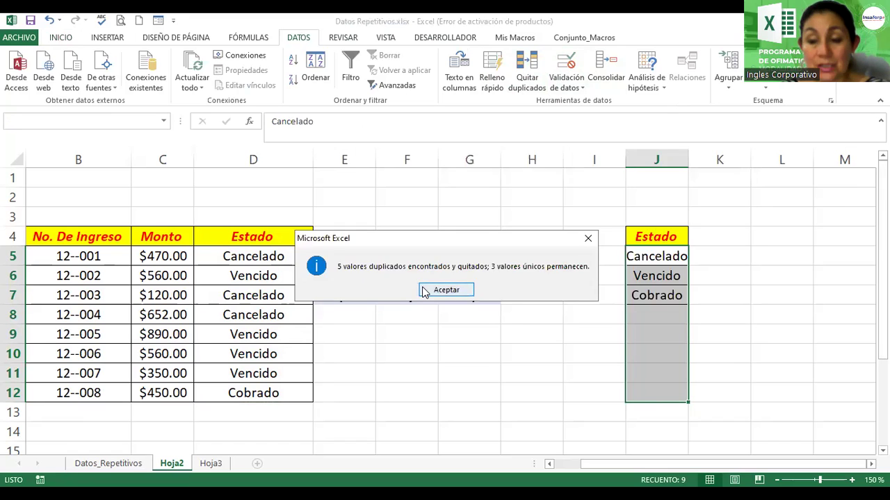
click(425, 291)
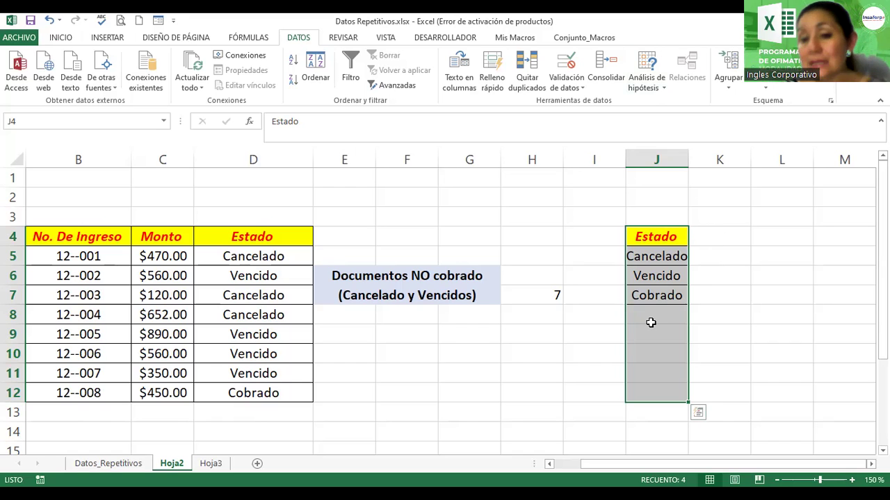
Enter =CONTAR.SI(D5:D12;J5) in K5 to count each status, and fill the formula down through K7
click(729, 257)
text(=)
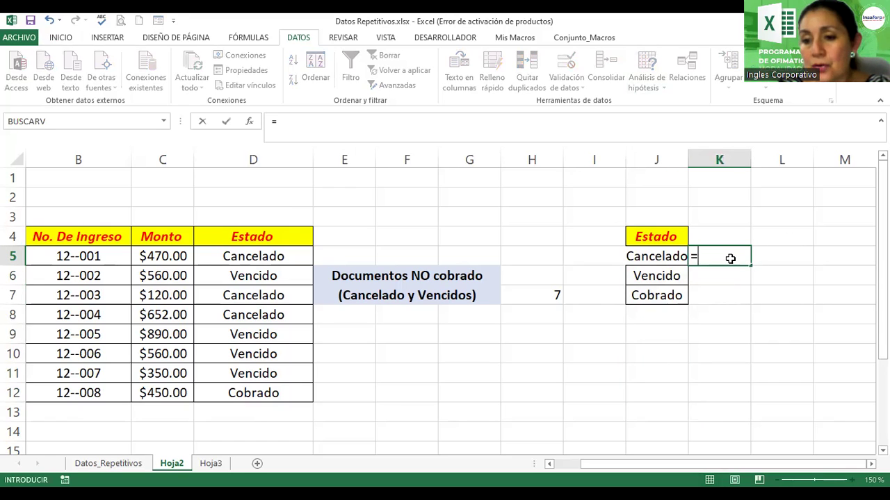
text(contar.si()
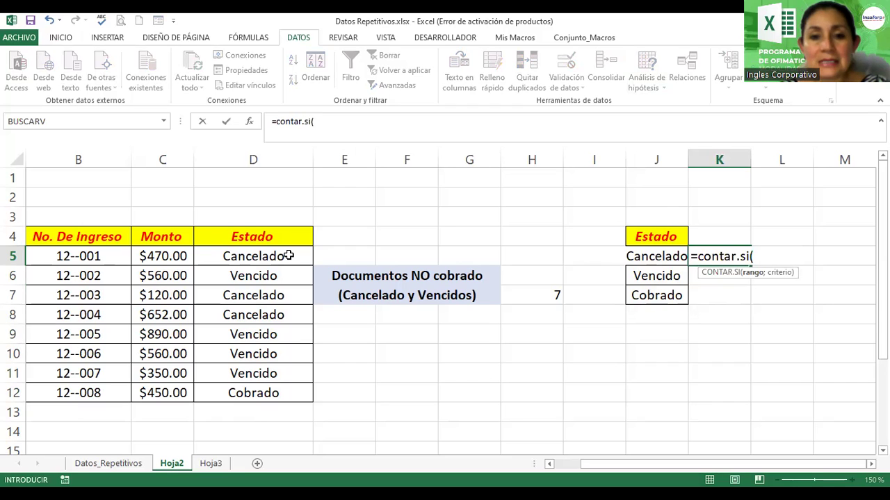
drag(253, 256, 253, 392)
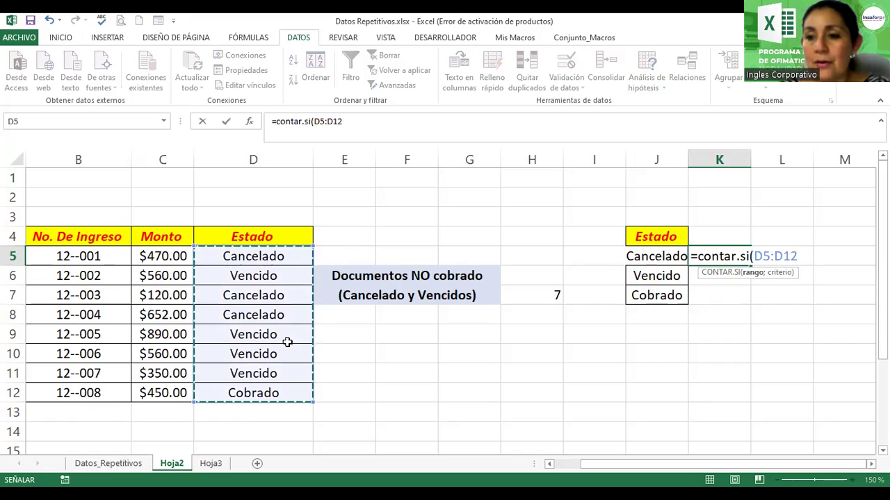
text(;)
click(634, 255)
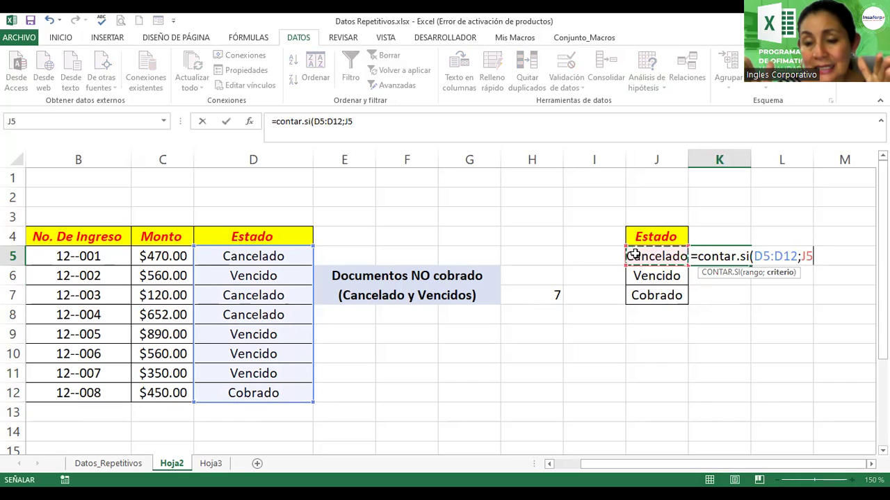
key(Return)
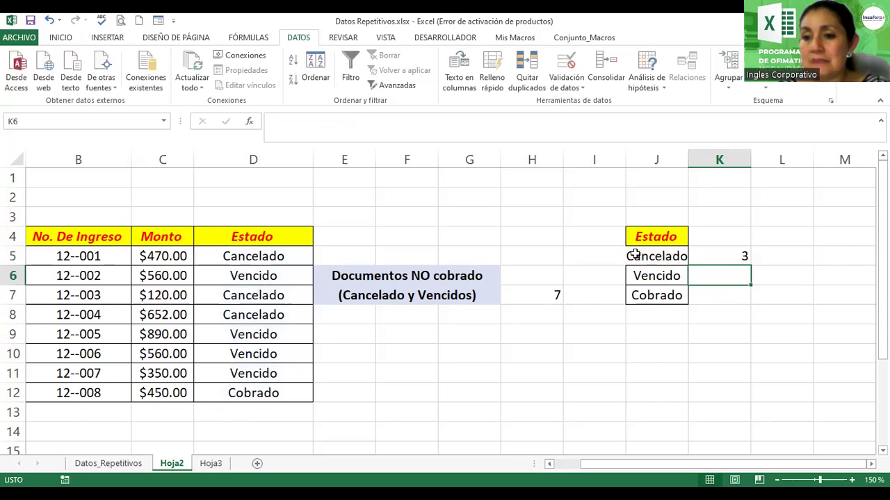
click(738, 253)
drag(750, 266, 755, 306)
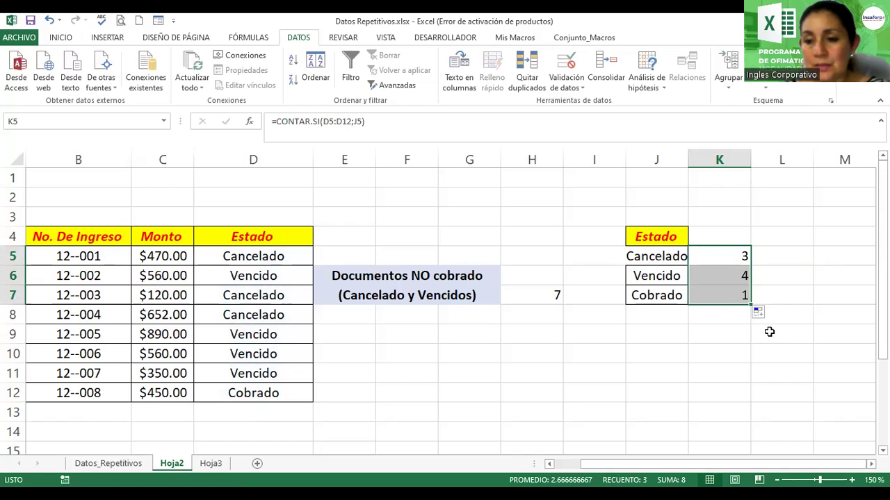
Correct the counting range to D5:D12 in the CONTAR.SI formulas for Vencido (K6) and Cobrado (K7)
double_click(728, 275)
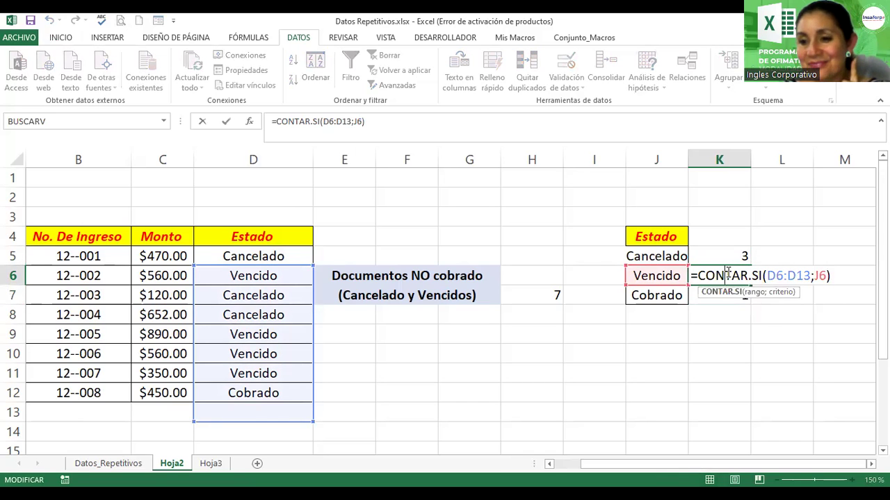
drag(304, 268, 306, 259)
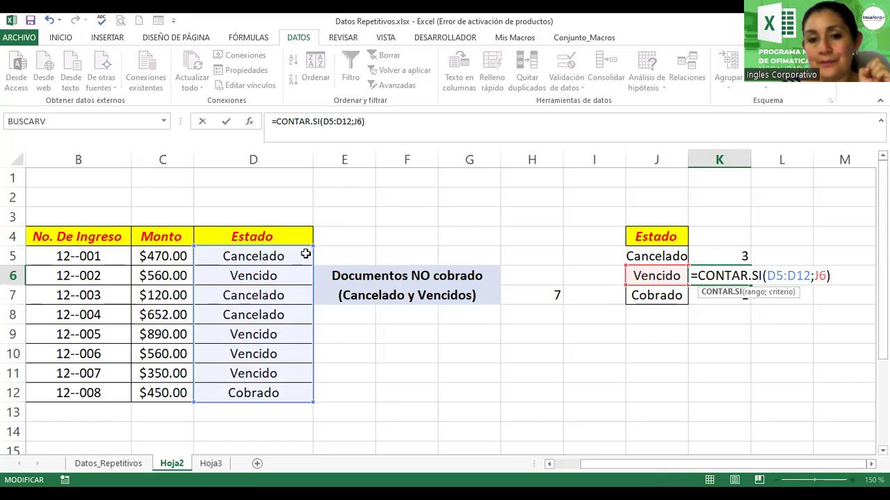
key(Return)
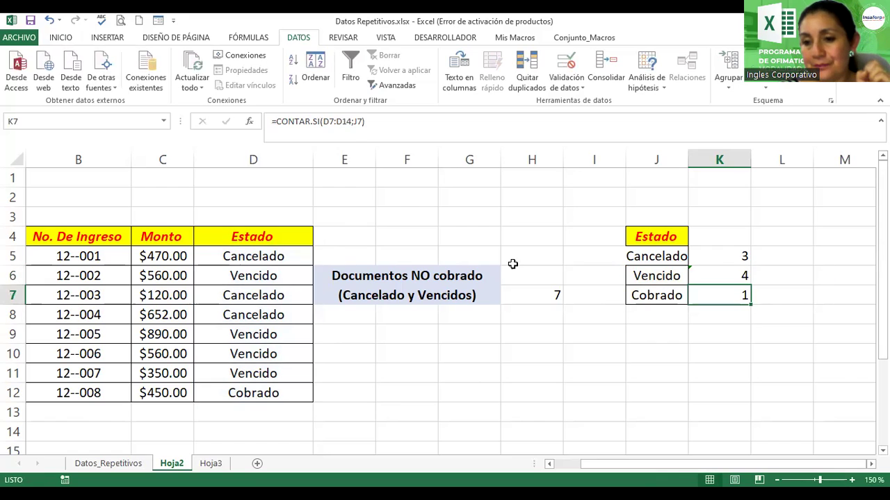
click(657, 284)
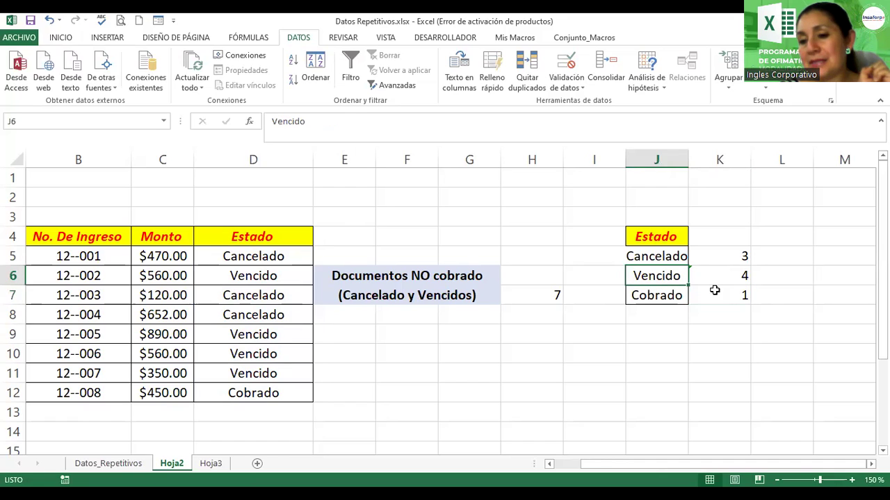
double_click(714, 291)
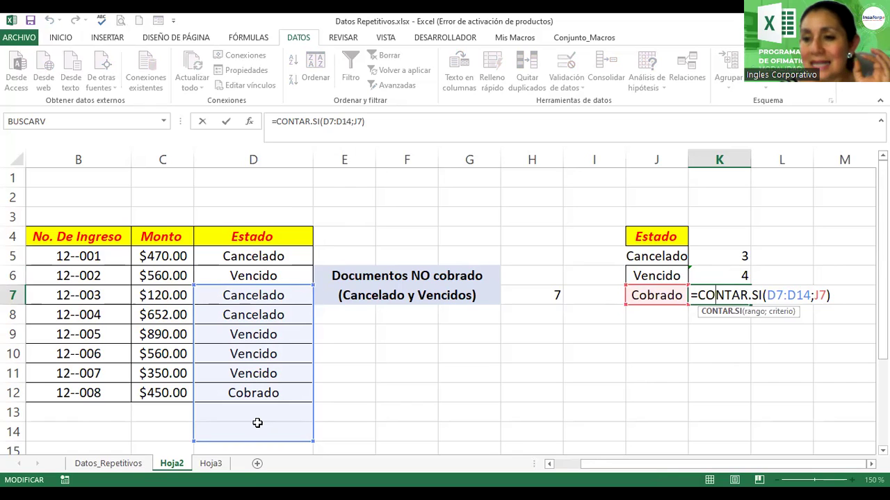
drag(288, 287, 288, 257)
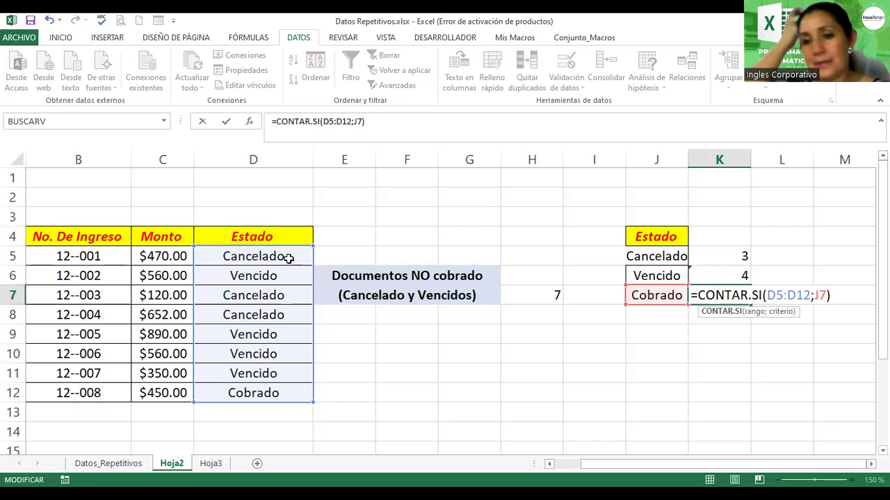
key(Return)
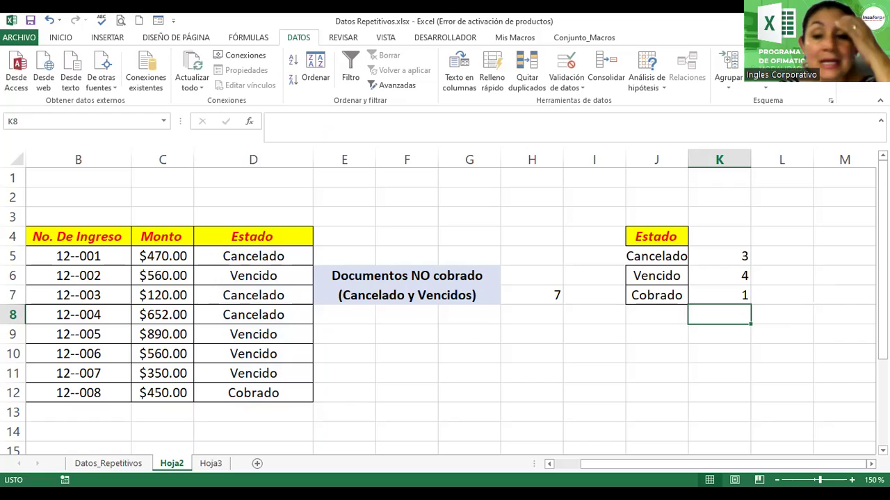
Change the Estado of document 12--003 (D7) to Cobrado
drag(602, 463, 581, 464)
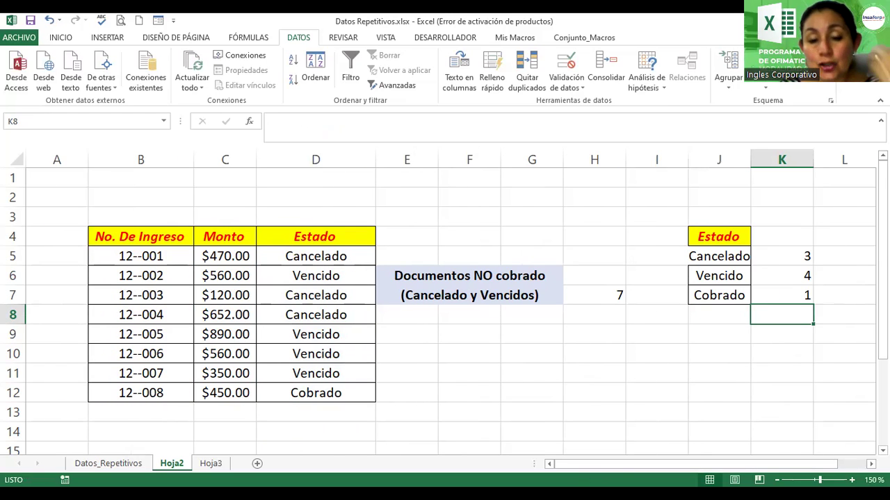
click(340, 296)
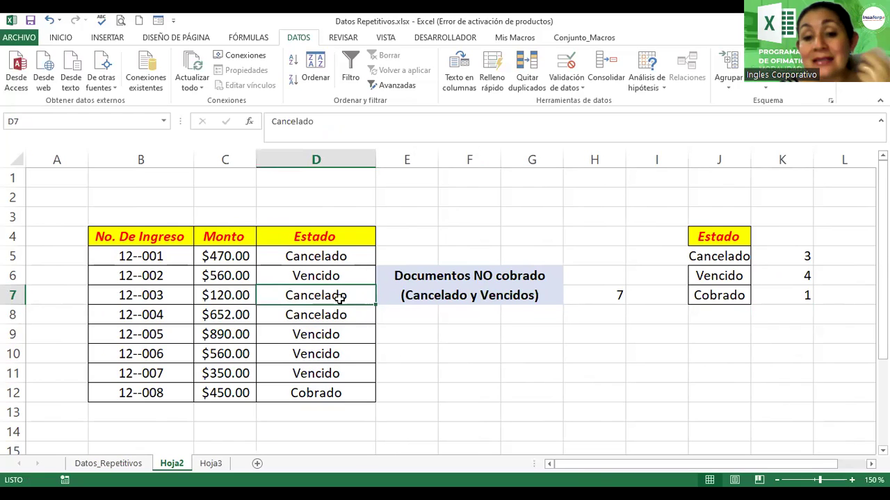
text(Cobrado)
key(ctrl+Return)
key(Return)
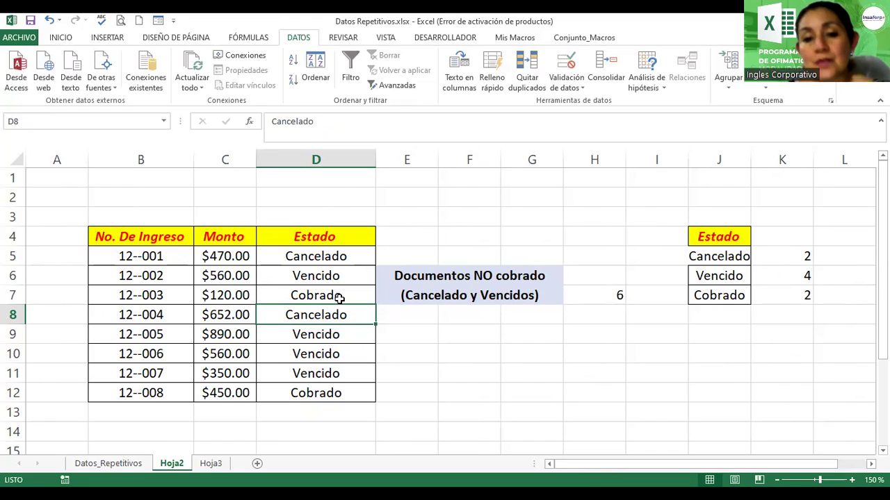
Change the Estado of document 12--005 (D9) to Cancelado, and check the Vencido counting formula in K6
click(334, 332)
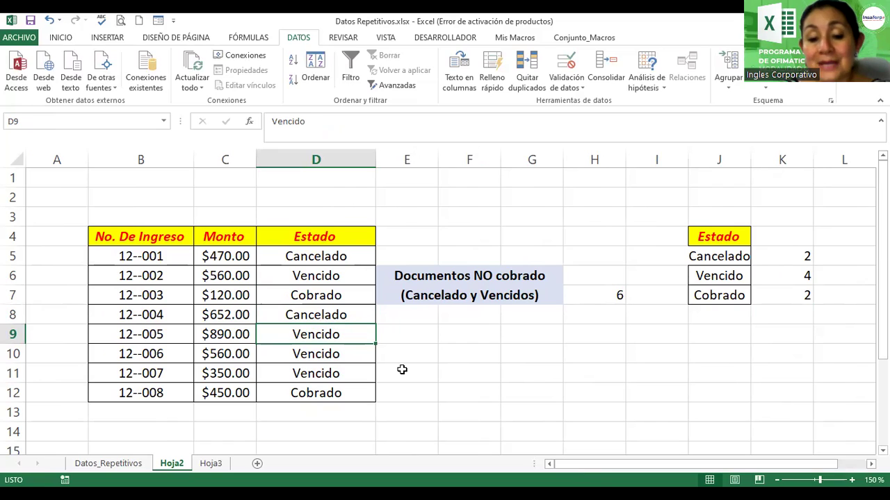
text(CA)
key(BackSpace)
key(BackSpace)
text(anc)
key(BackSpace)
text(n)
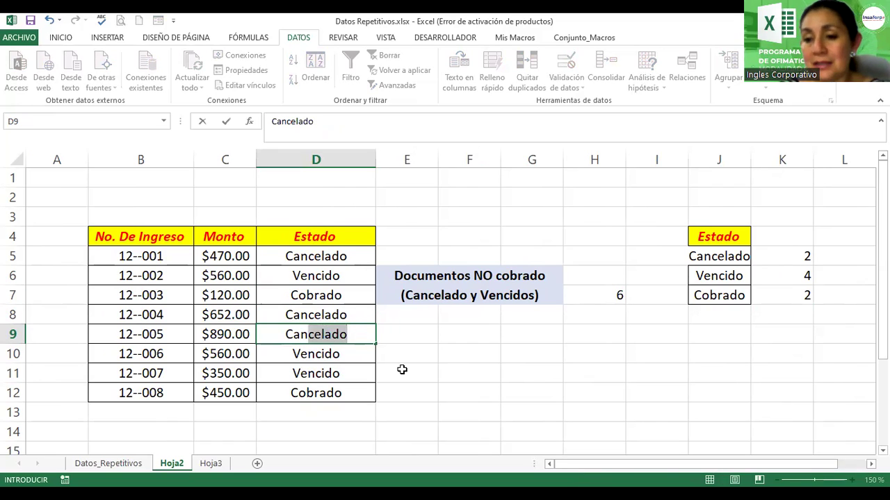
key(Return)
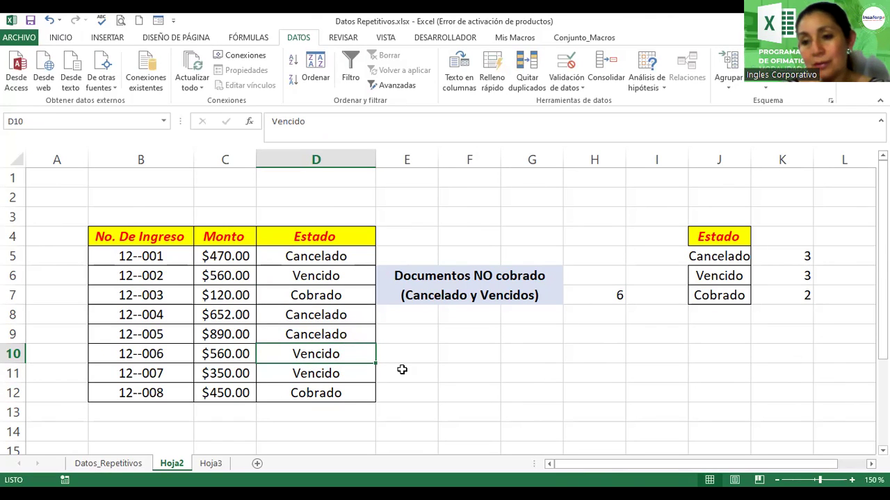
double_click(782, 274)
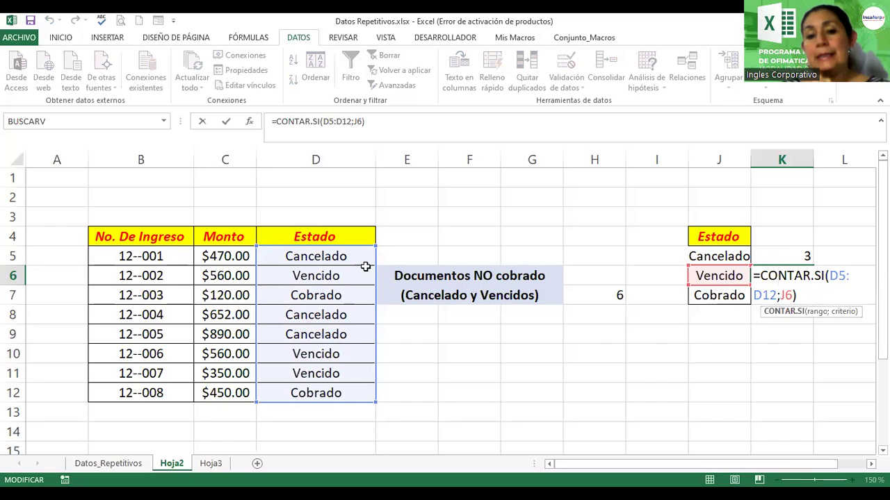
key(Return)
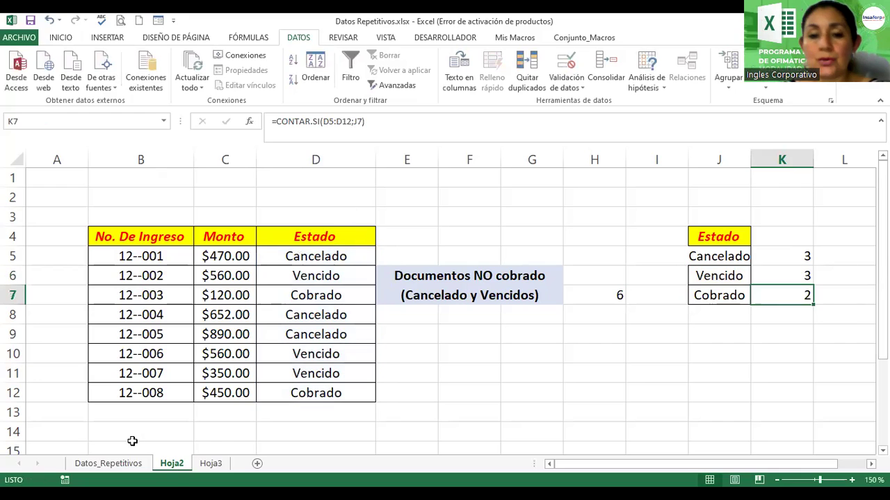
Rename the Hoja2 sheet to Datos_02
click(173, 463)
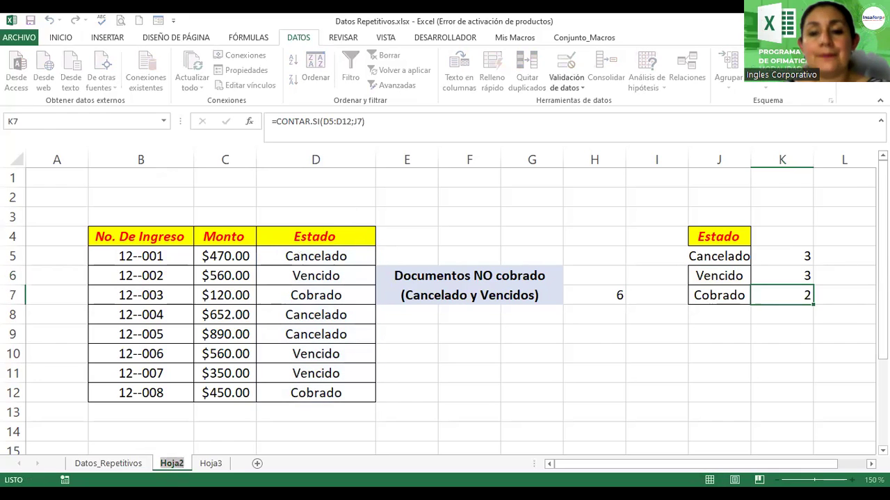
text(Datos)
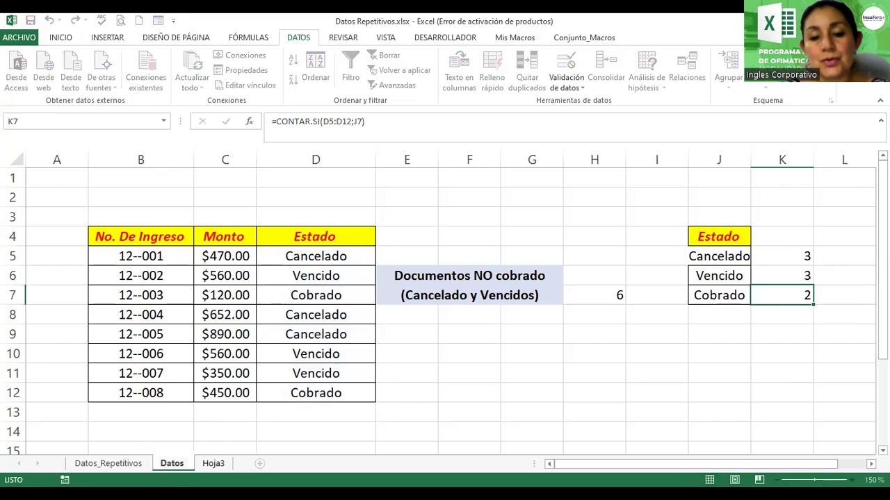
text(_)
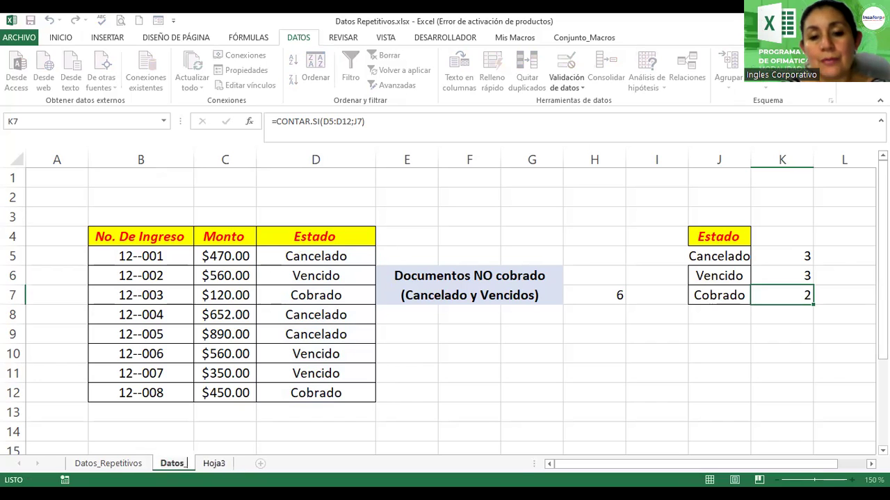
text(02)
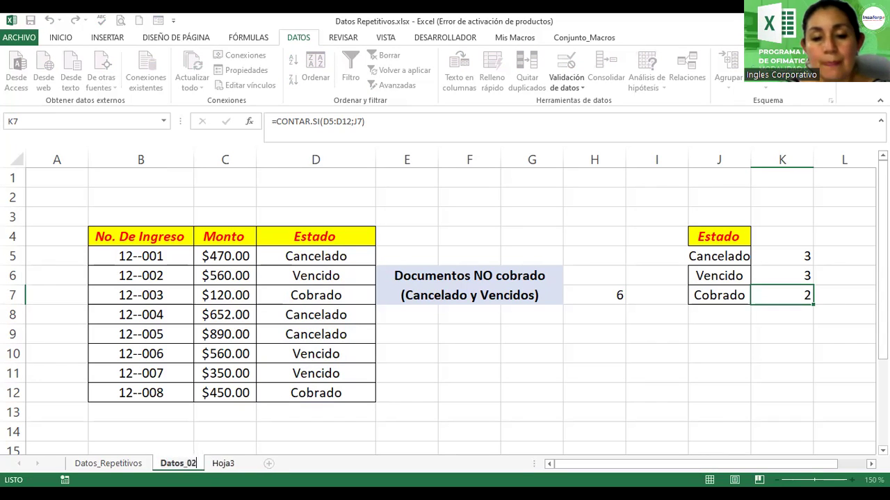
key(Return)
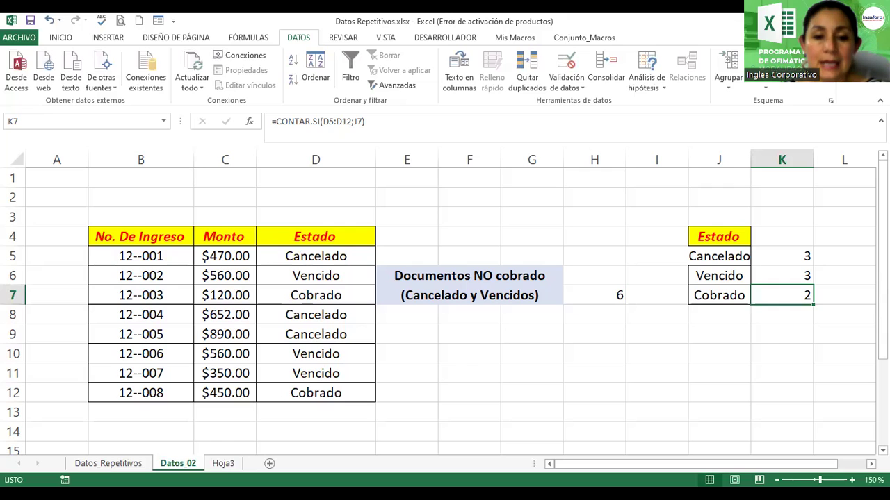
Color the Datos_Repetitivos sheet tab dark blue and apply a tab color to Datos_02 as well
right_click(98, 464)
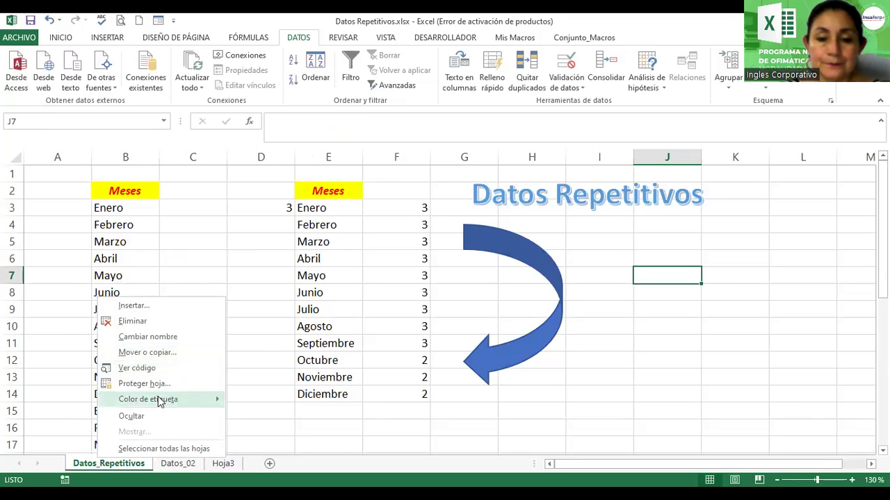
right_click(189, 467)
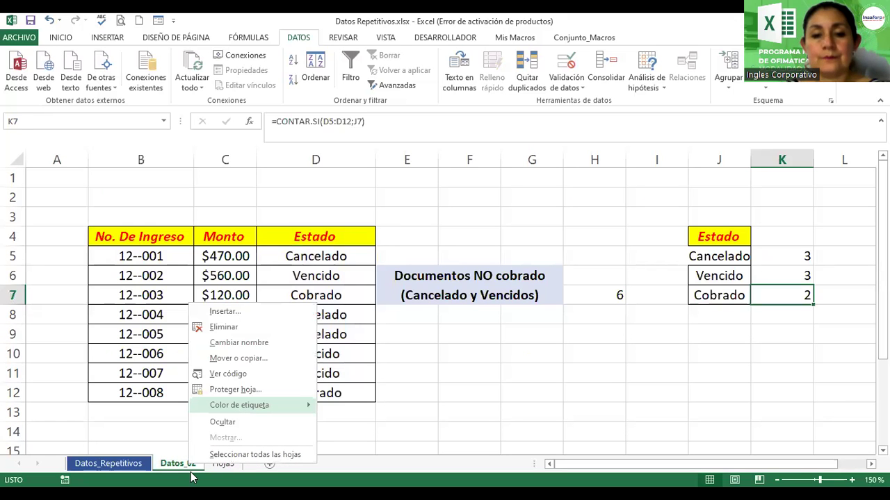
click(574, 356)
click(109, 40)
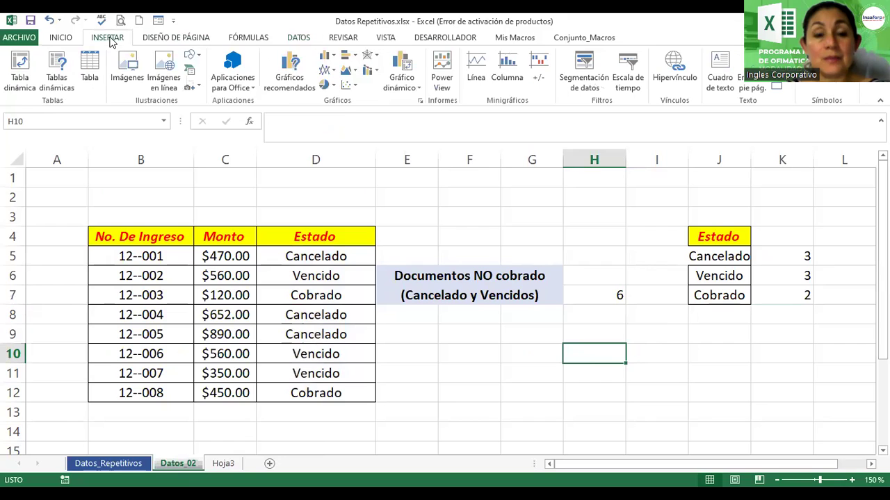
click(195, 55)
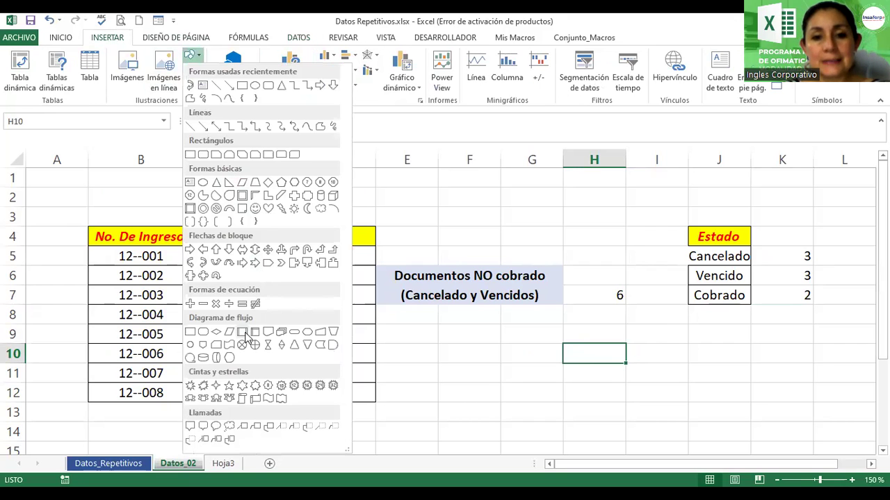
click(216, 263)
drag(643, 385, 674, 390)
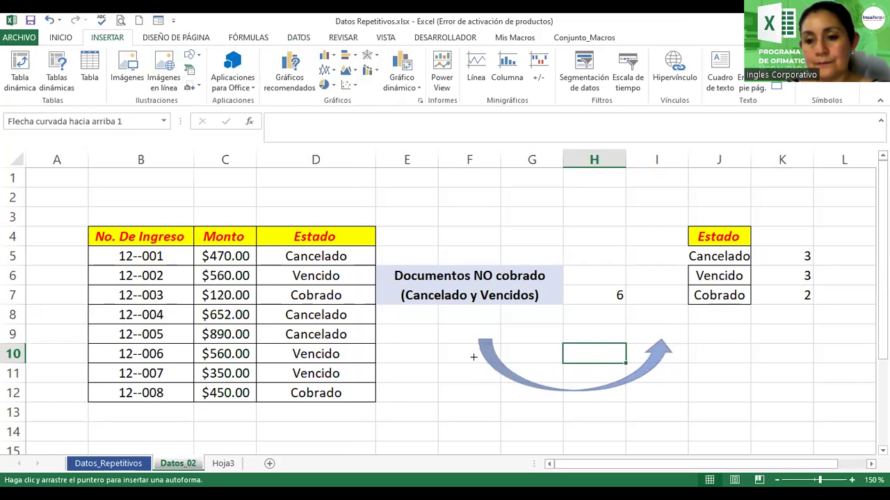
key(Delete)
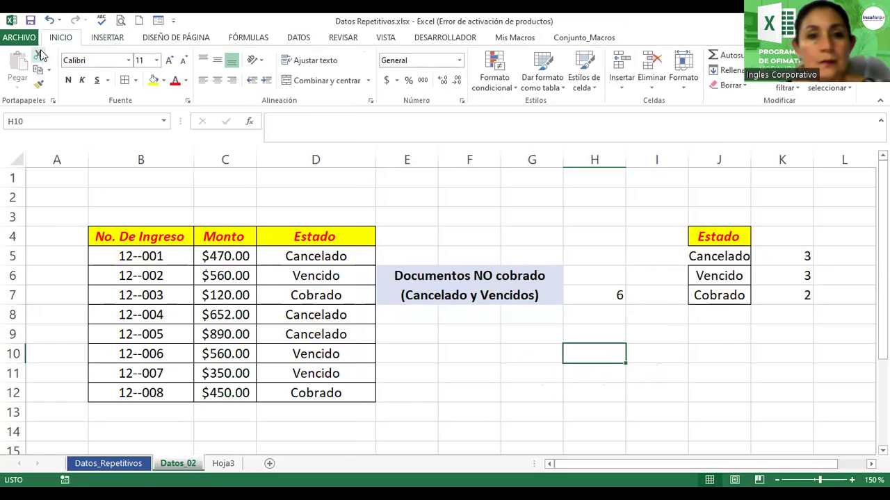
Insert a left-right block arrow between the two tables, spanning columns E to I above the Documentos NO cobrado label
click(98, 40)
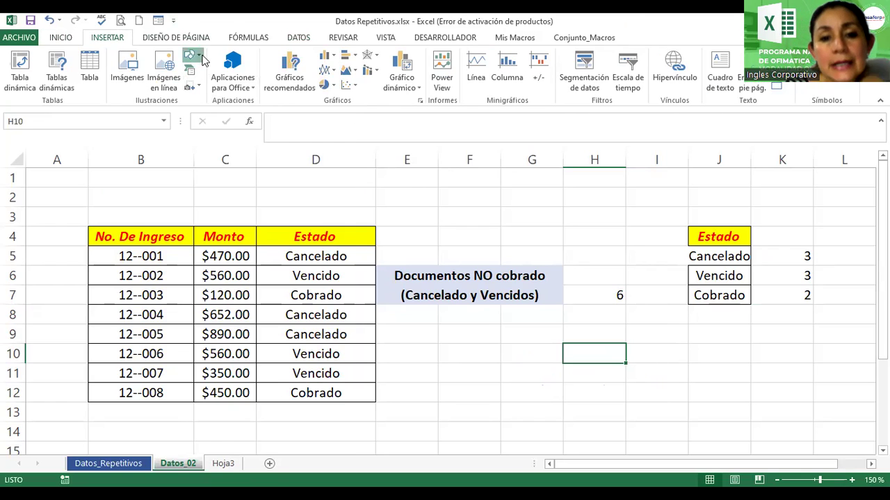
click(200, 57)
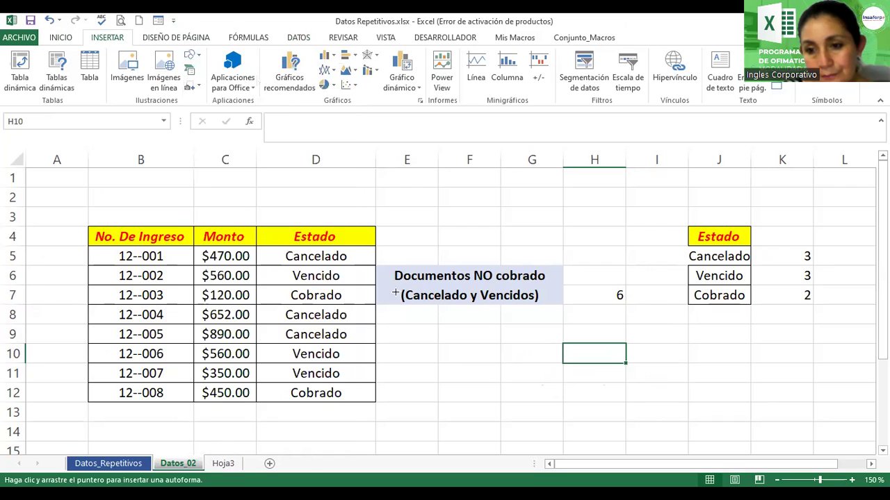
mouse_move(406, 222)
mouse_down()
mouse_move(470, 248)
mouse_move(670, 264)
mouse_up()
Apply all borders to the status summary J4:K7, and merge and center its Estado header across J4:K4
drag(713, 232, 784, 294)
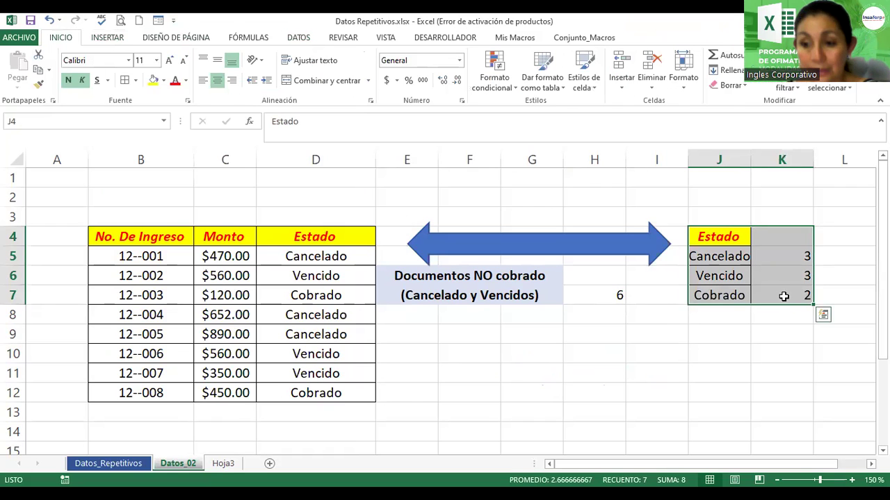
click(123, 81)
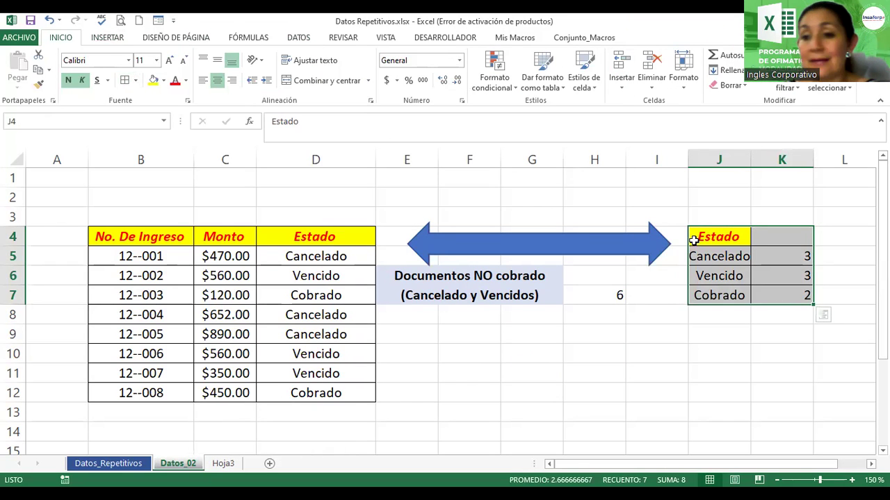
double_click(719, 236)
drag(723, 237, 778, 252)
click(778, 253)
click(712, 237)
key(shift+Right)
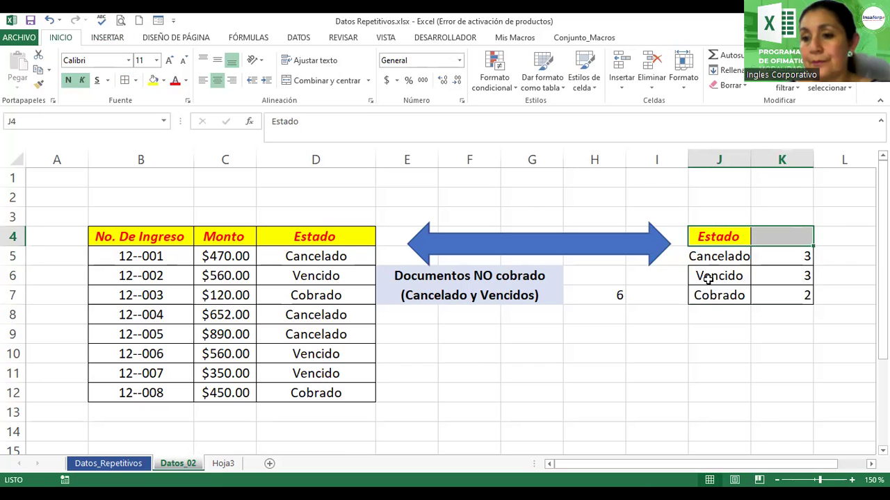
click(320, 82)
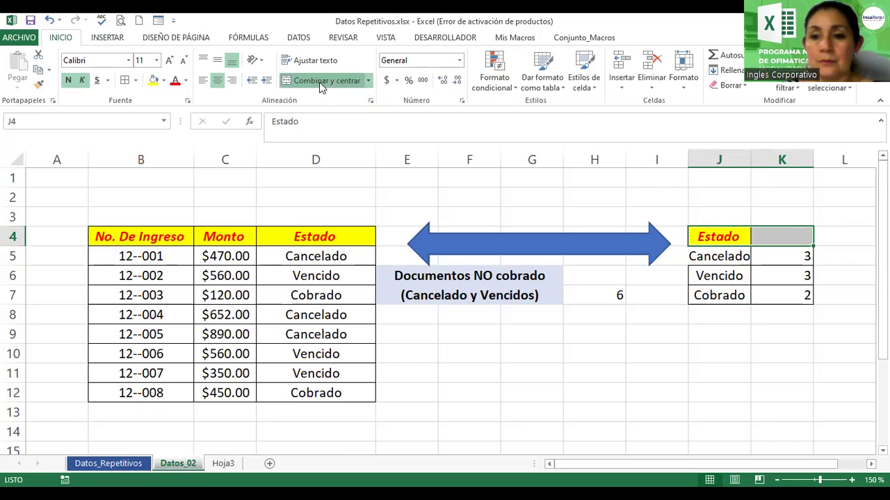
Fill the status counts in K5:K7 with light green
drag(742, 237, 735, 292)
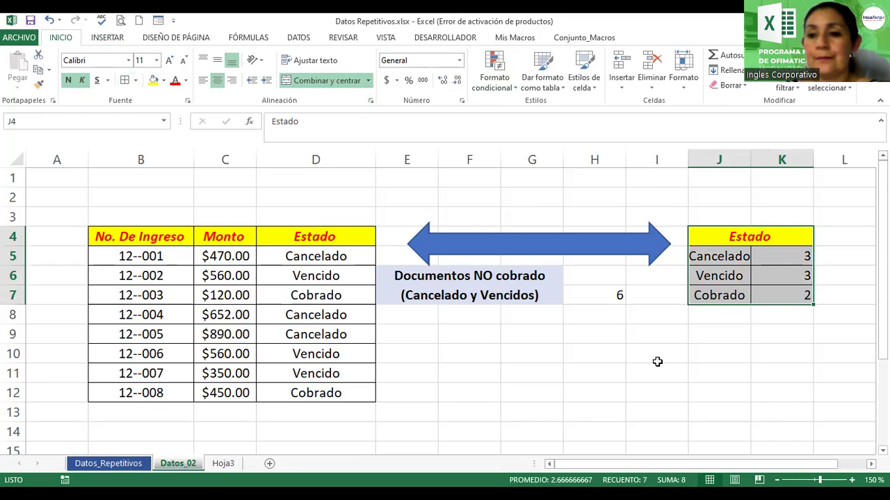
click(733, 331)
drag(787, 256, 791, 287)
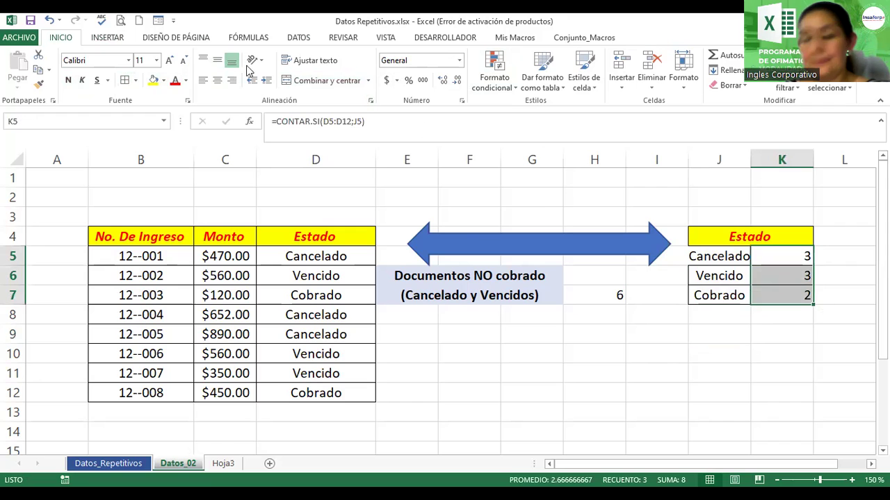
click(163, 80)
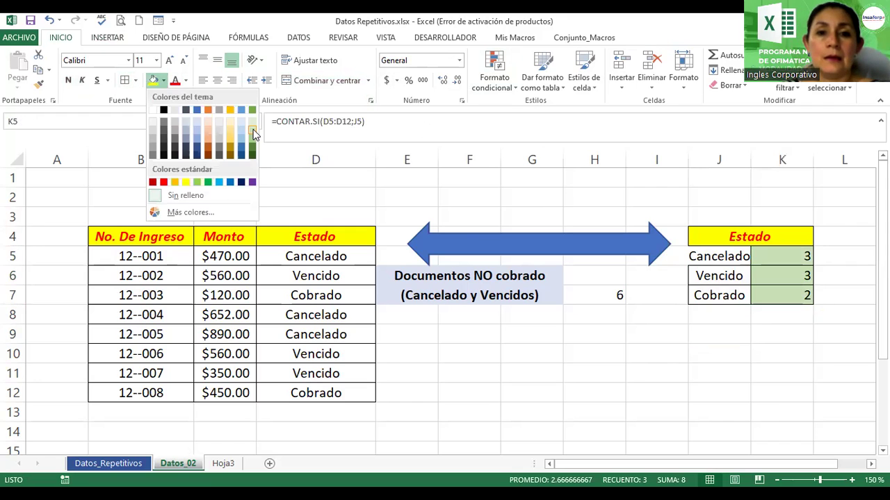
click(253, 129)
Add a thick outside border around the status summary J4:K7 and widen column J so the status names fit comfortably
drag(733, 236, 709, 295)
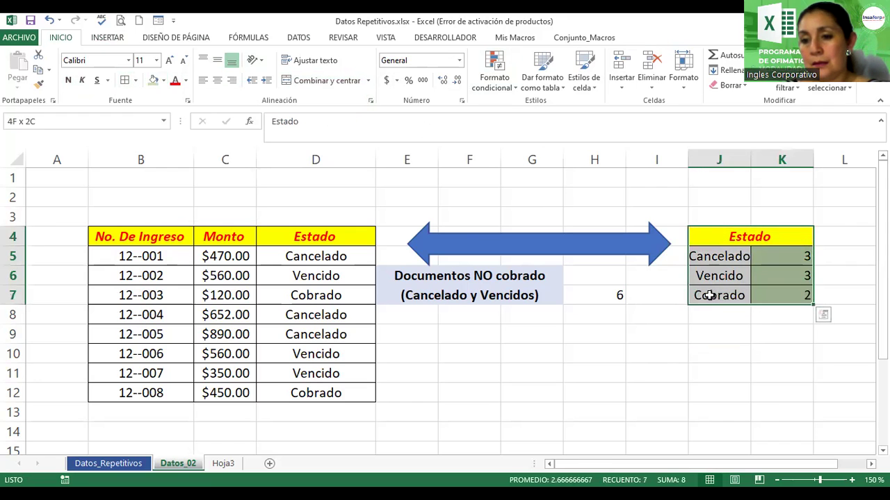
click(136, 80)
click(165, 221)
click(717, 341)
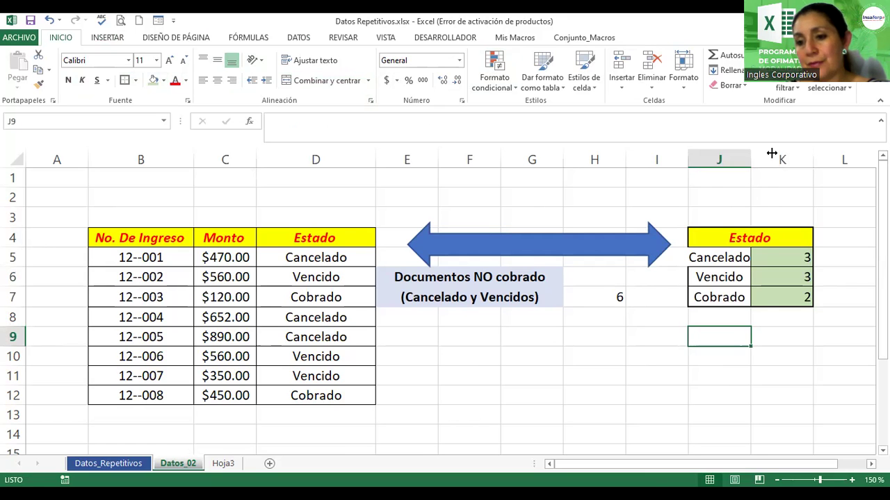
drag(771, 153, 792, 155)
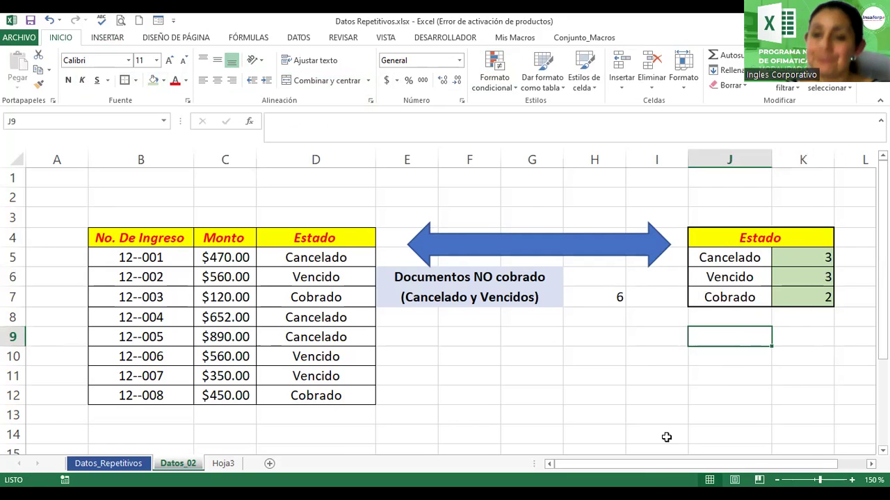
Move the Documentos NO cobrado label and its count from E6:H7 down to E8:H9
click(453, 272)
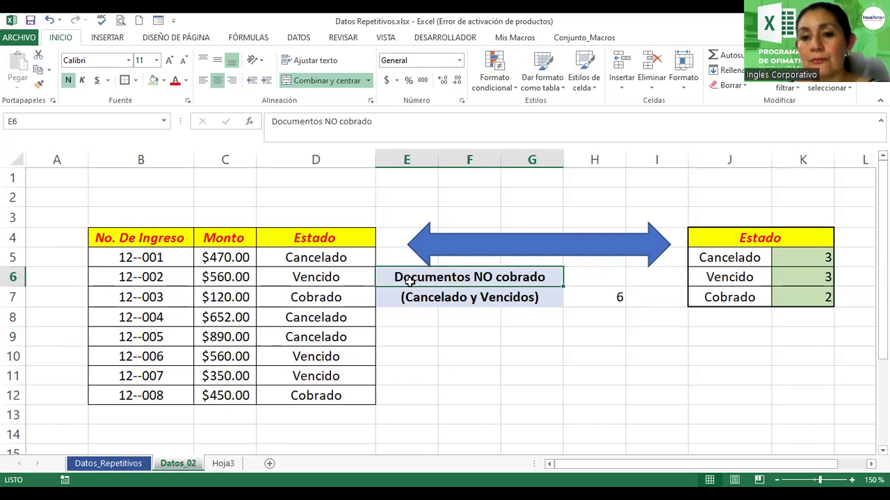
drag(441, 291, 580, 340)
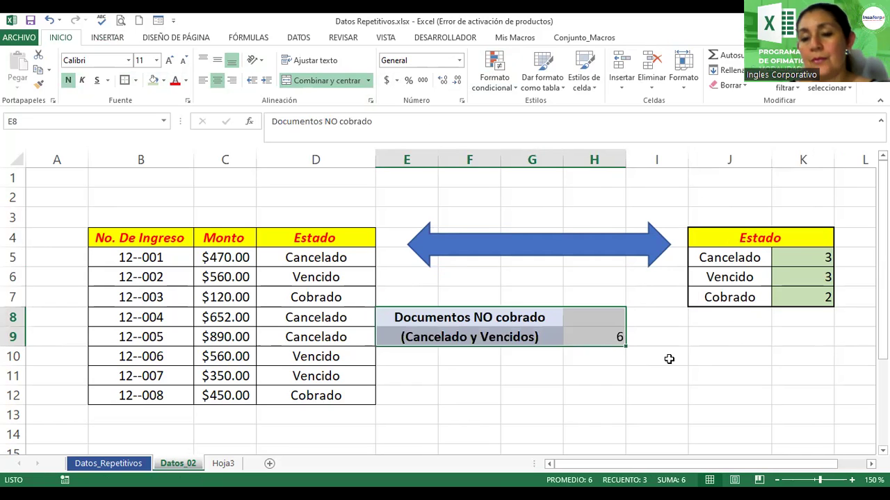
click(670, 358)
Move the double-headed arrow down to just above the Documentos NO cobrado label, and open its shape formatting options
click(594, 244)
drag(595, 244, 593, 265)
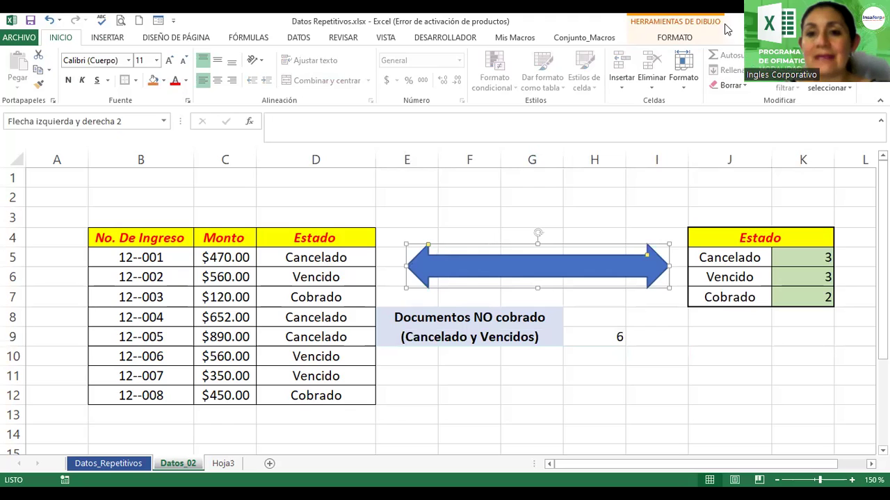
click(674, 37)
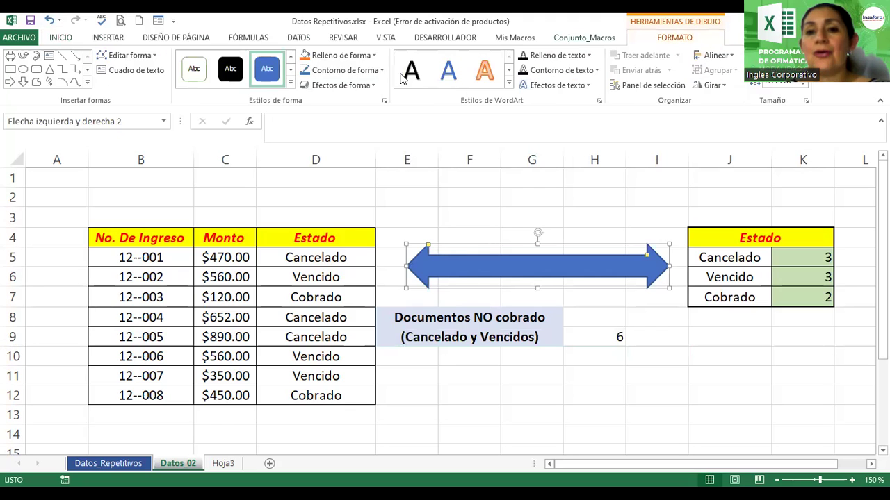
Apply the solid black shape style to the double-headed arrow and give it the last bevel preset
click(354, 84)
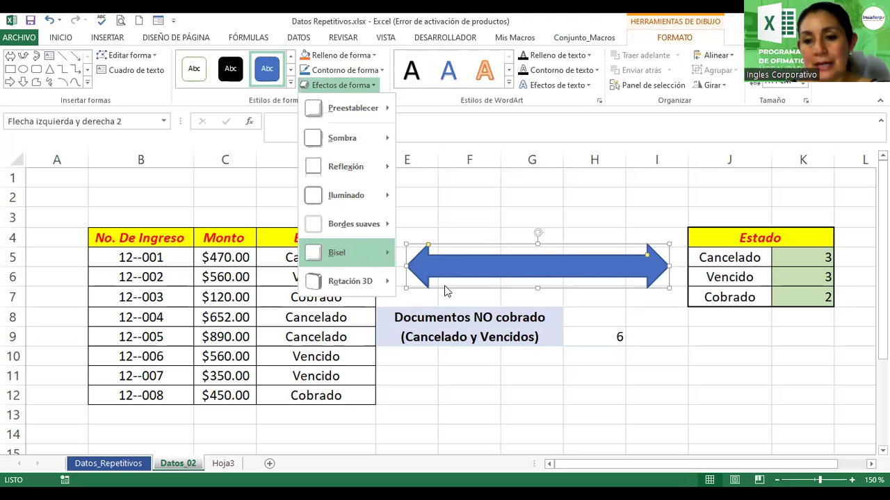
mouse_move(337, 252)
click(230, 69)
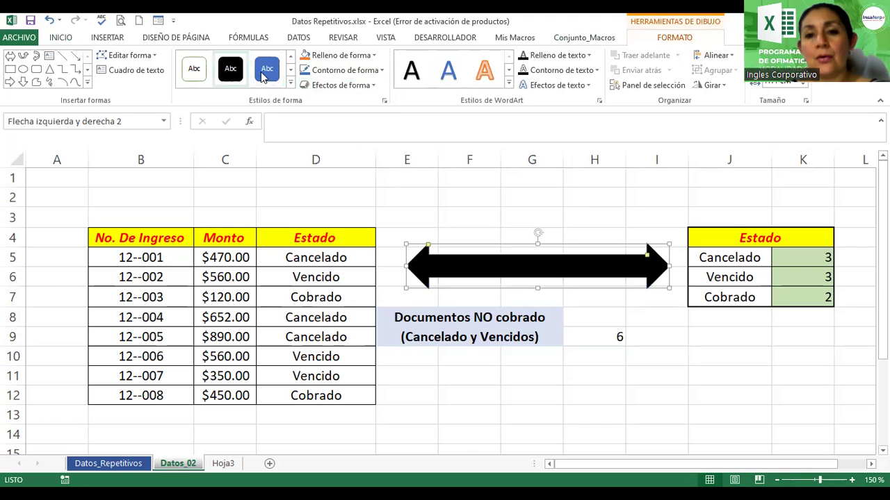
click(340, 85)
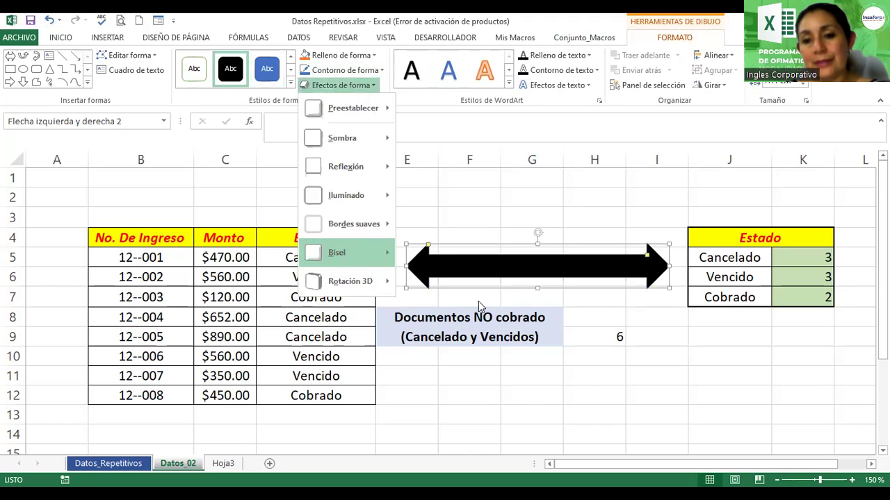
click(522, 396)
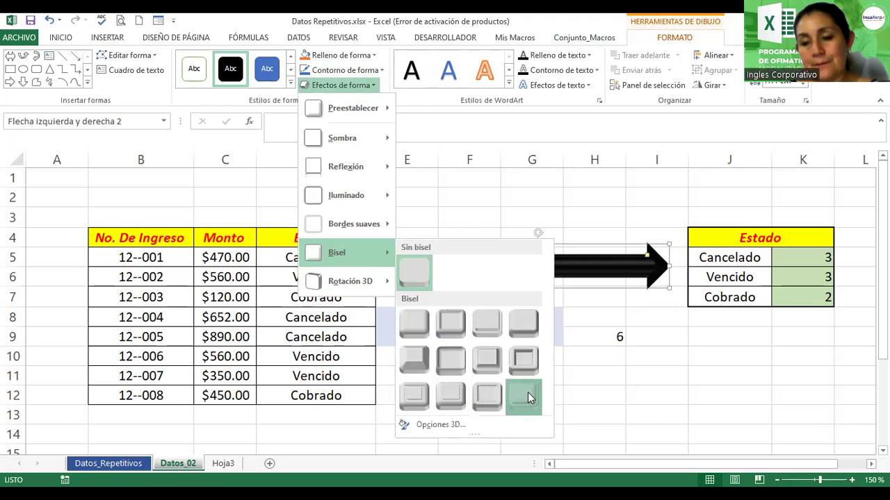
click(665, 335)
click(763, 373)
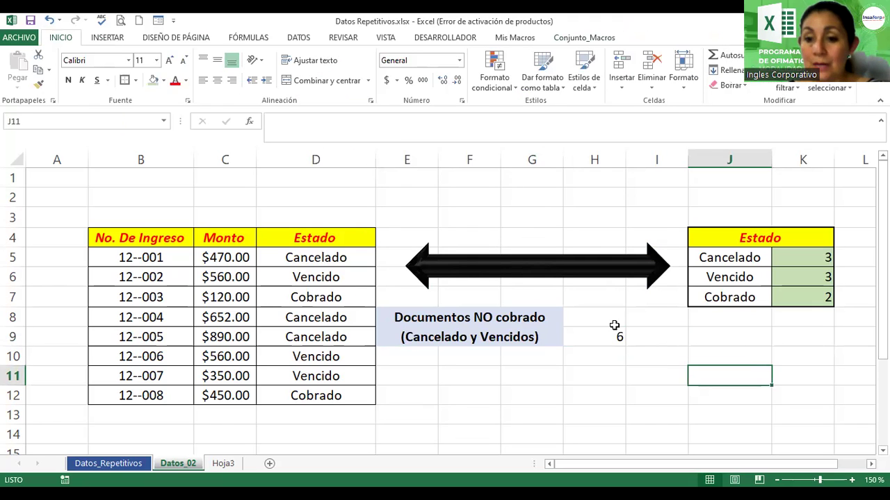
Copy the formatting of the Estado header in J4 onto the NO cobrado count in H9
click(761, 236)
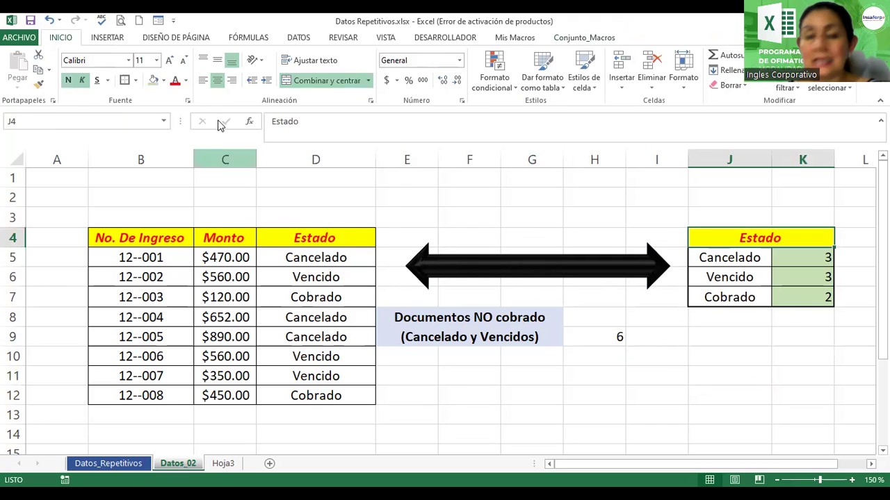
click(39, 83)
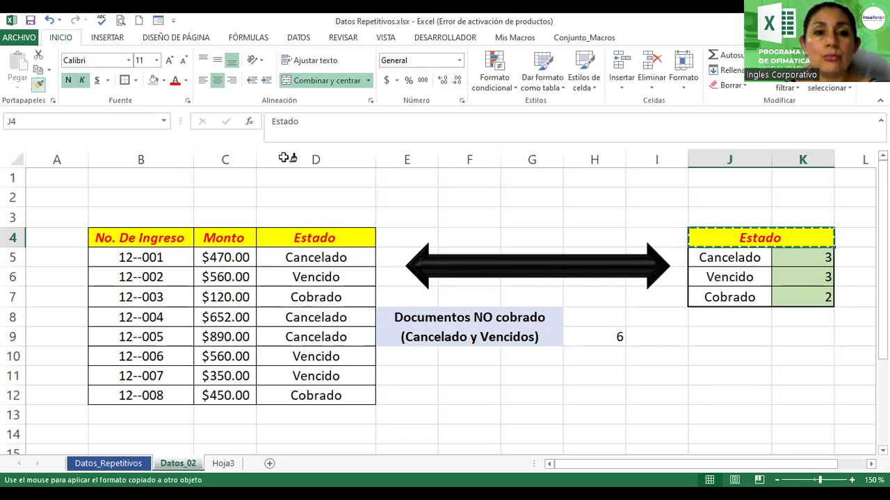
click(586, 336)
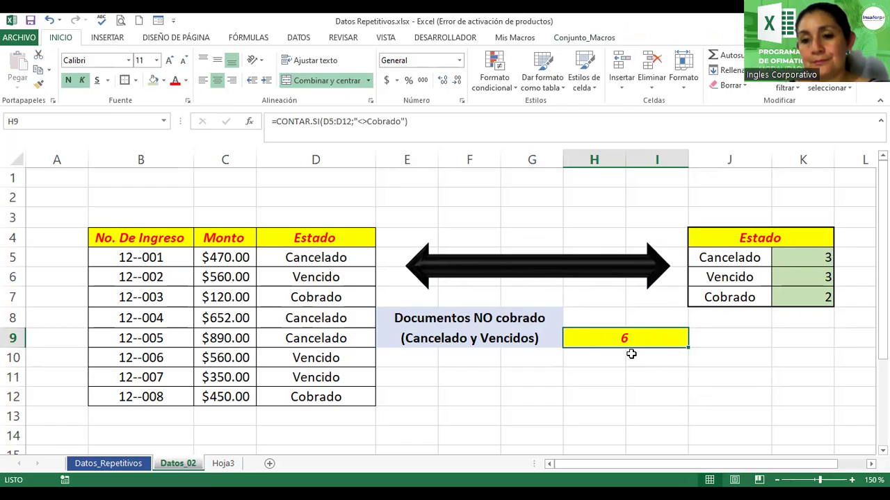
key(Down)
key(Down)
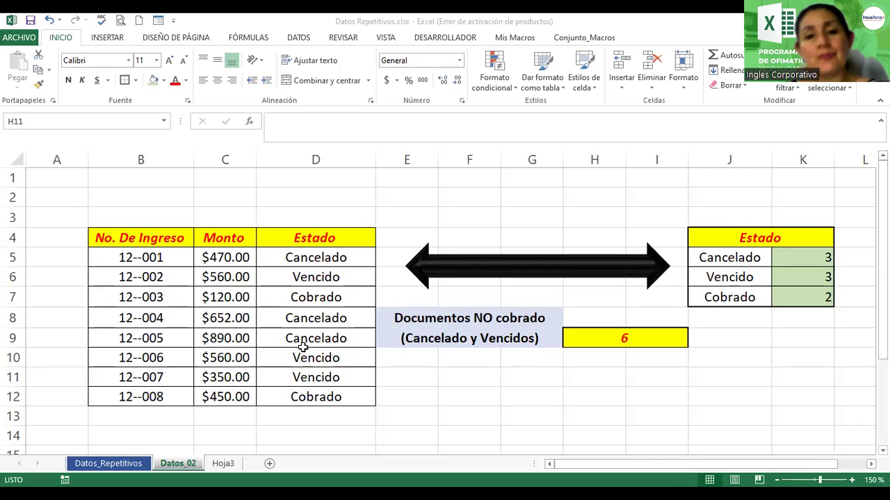
Rename the Hoja3 sheet as Base_Empleados
key(ctrl+Page_Down)
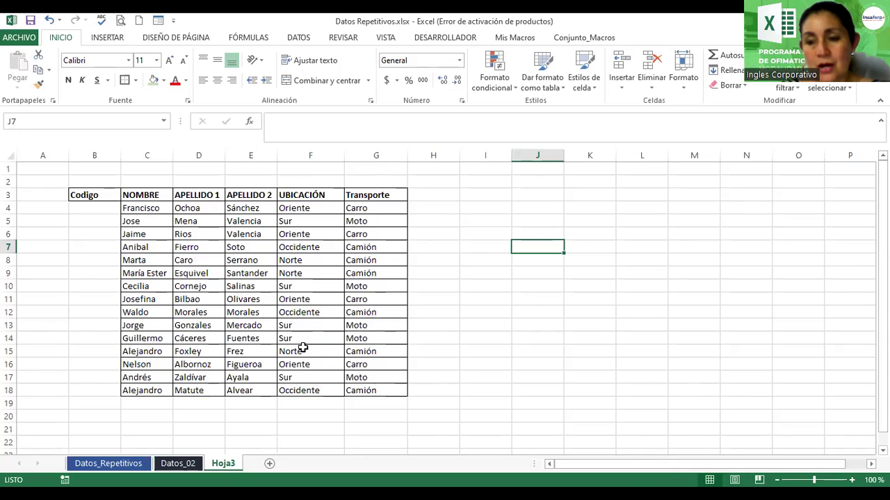
double_click(223, 463)
text(Ba)
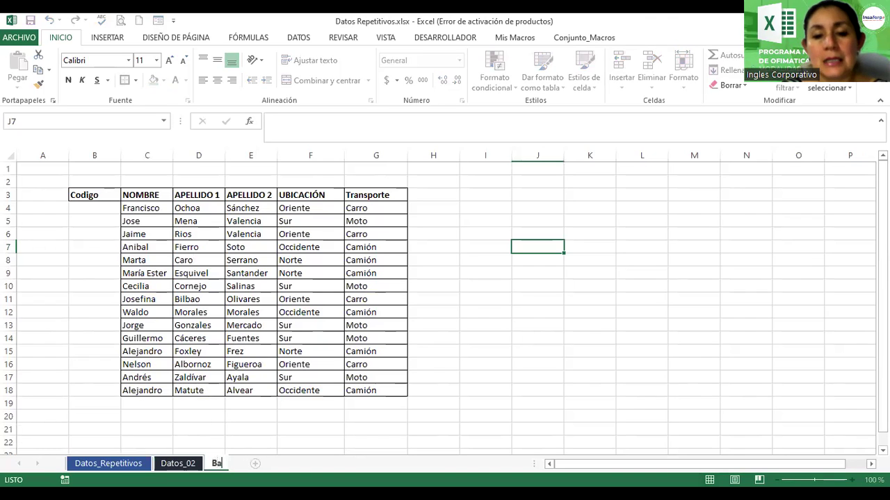
text(se_)
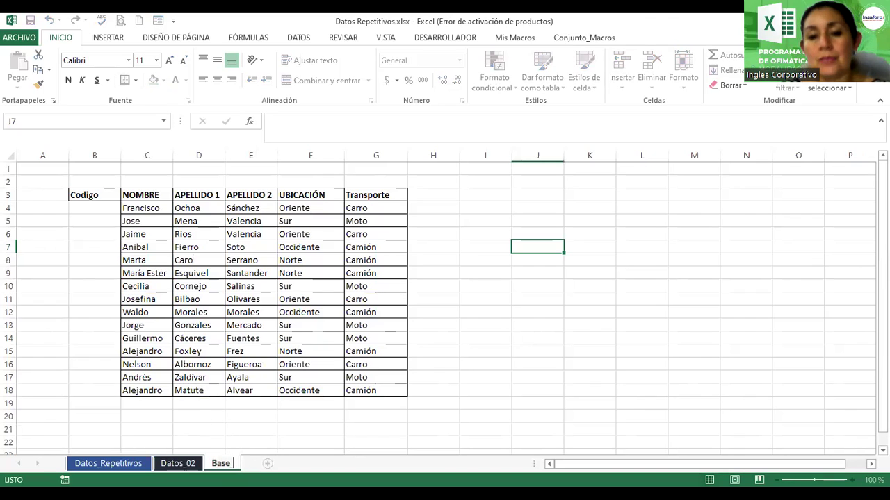
text(Em)
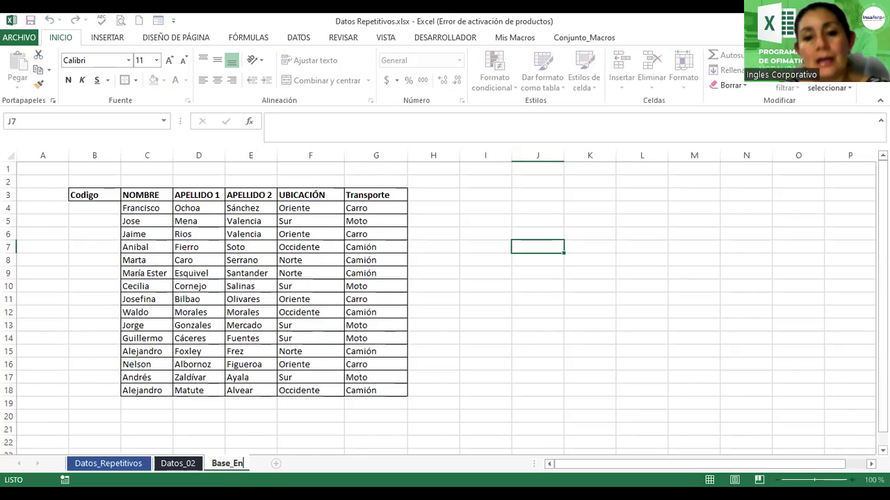
text(pleados)
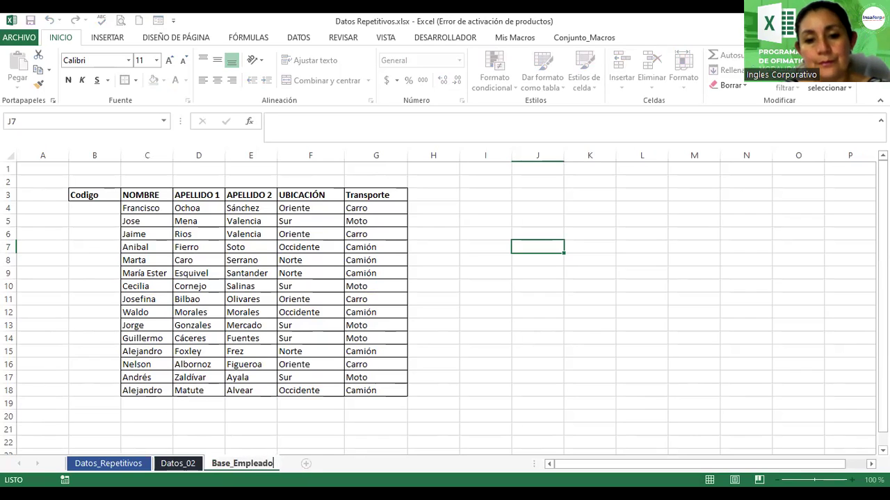
key(Return)
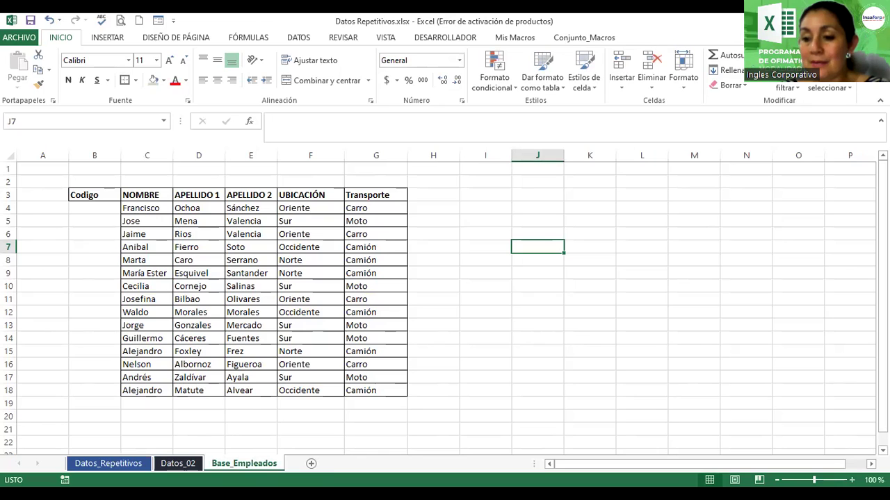
Insert an empty column between Codigo and NOMBRE in the employee table
click(853, 480)
click(852, 480)
click(853, 480)
click(852, 480)
click(852, 479)
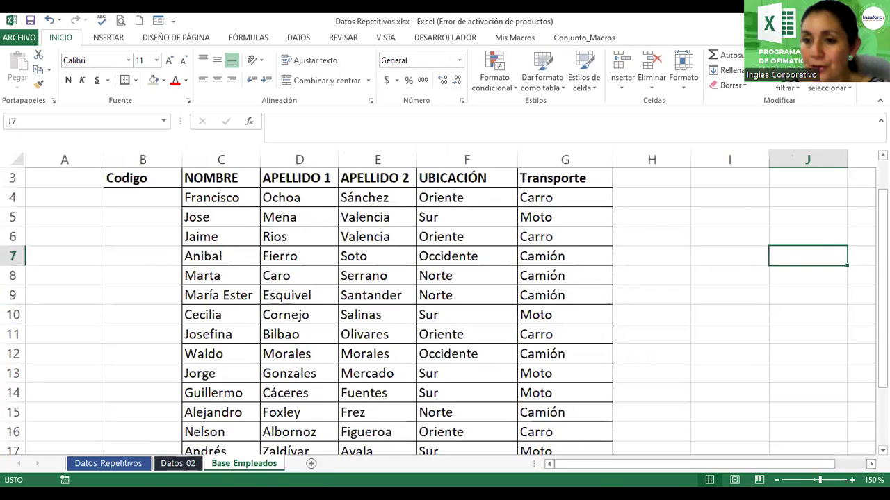
scroll(856, 174, up, 1)
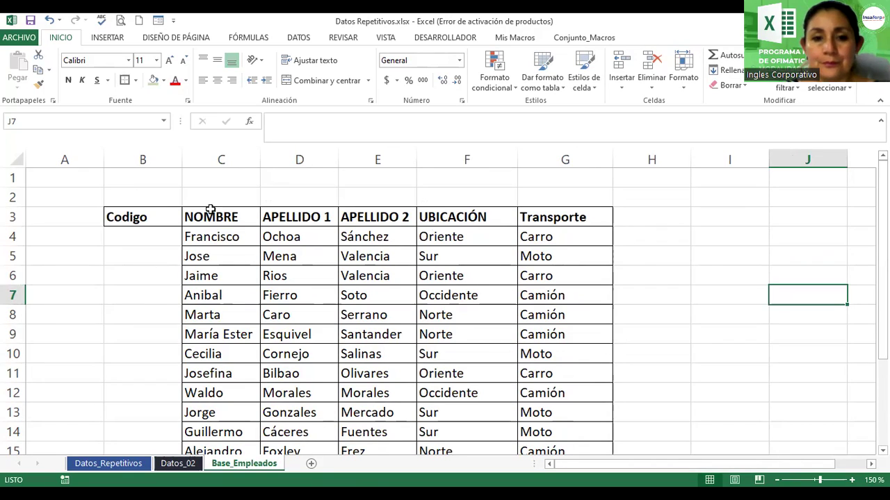
click(187, 219)
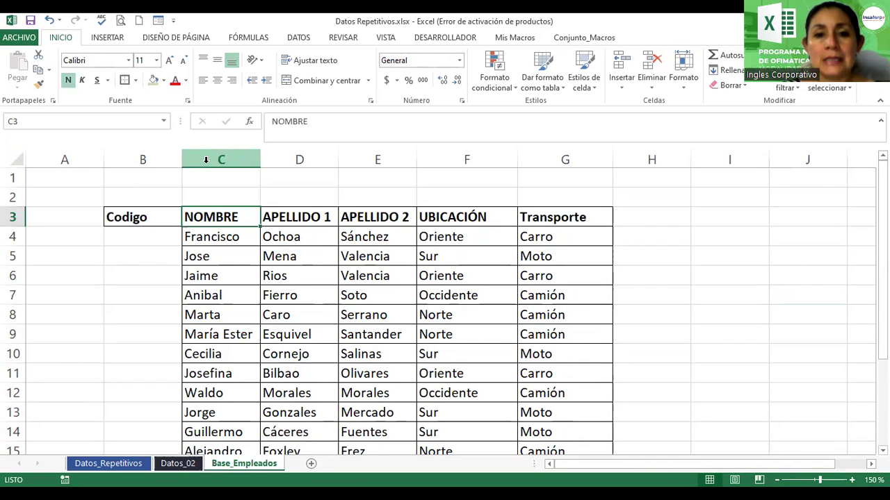
right_click(206, 160)
click(255, 255)
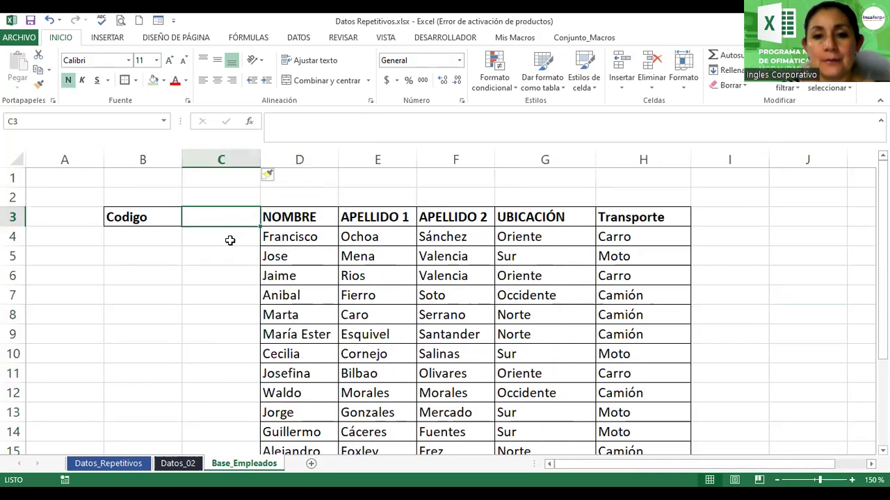
Enter the header Año_Ingreso in C3 and widen column C slightly to fit it
text(Año)
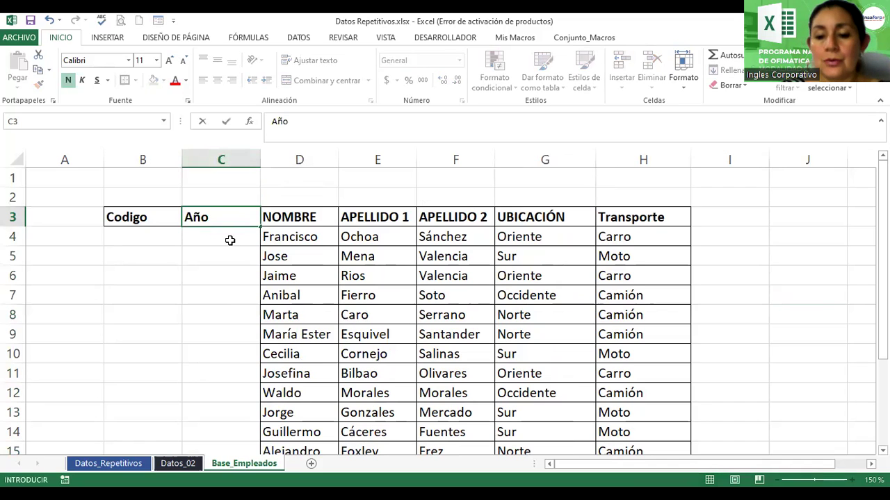
text(_Ingre)
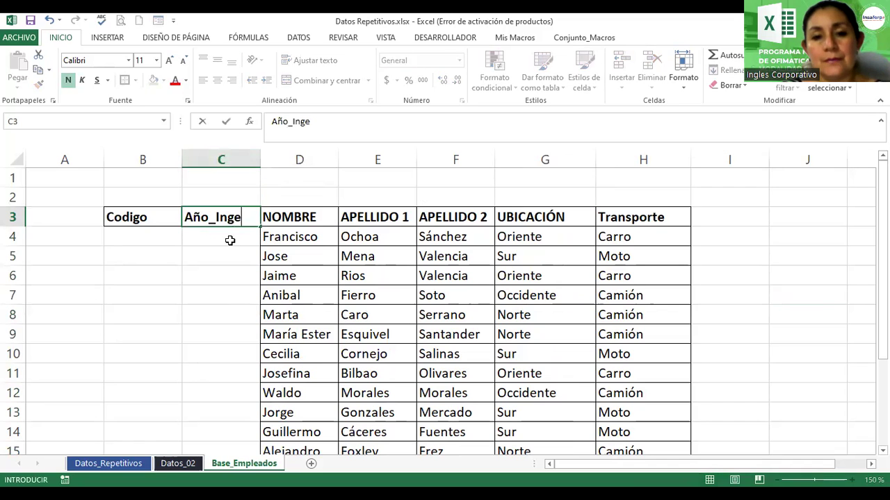
text(so)
key(Return)
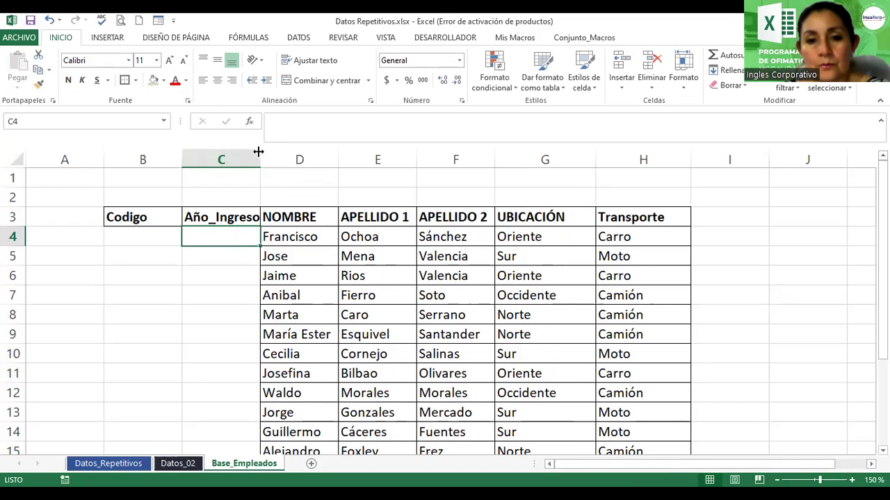
drag(257, 152, 269, 152)
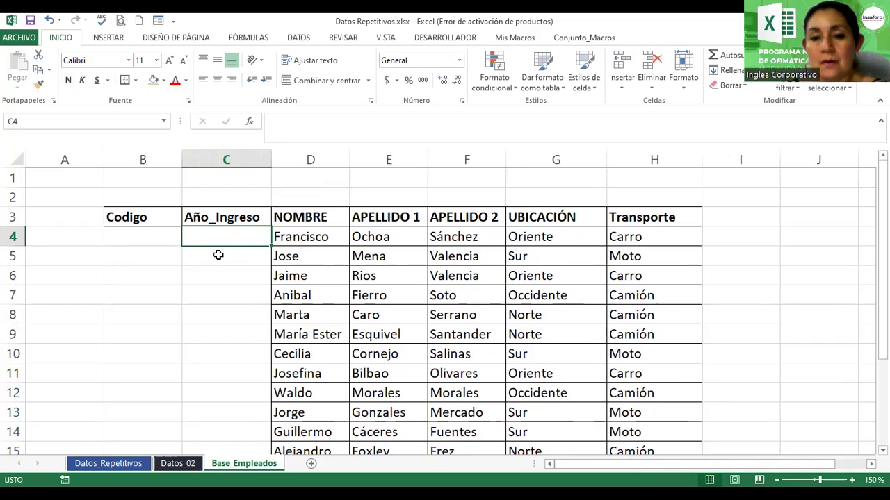
Enter the entry years 2002, 2001 and 2014 in cells C4 to C6
click(218, 255)
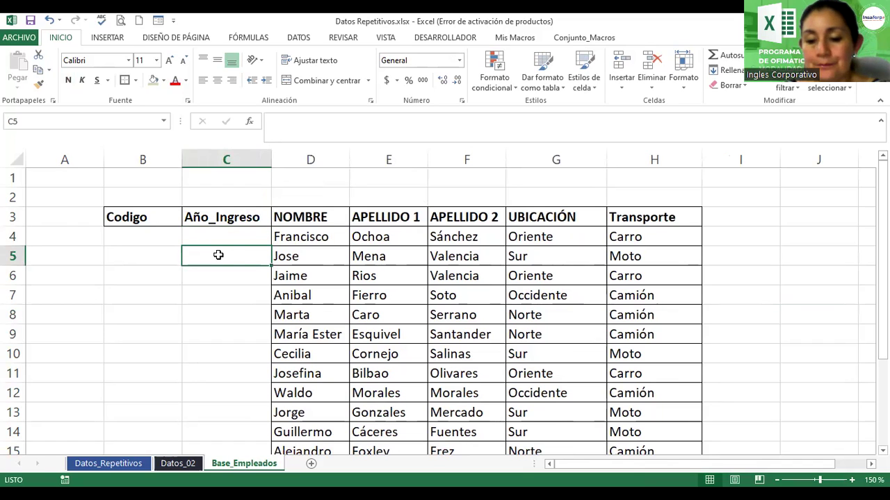
key(Up)
text(2002)
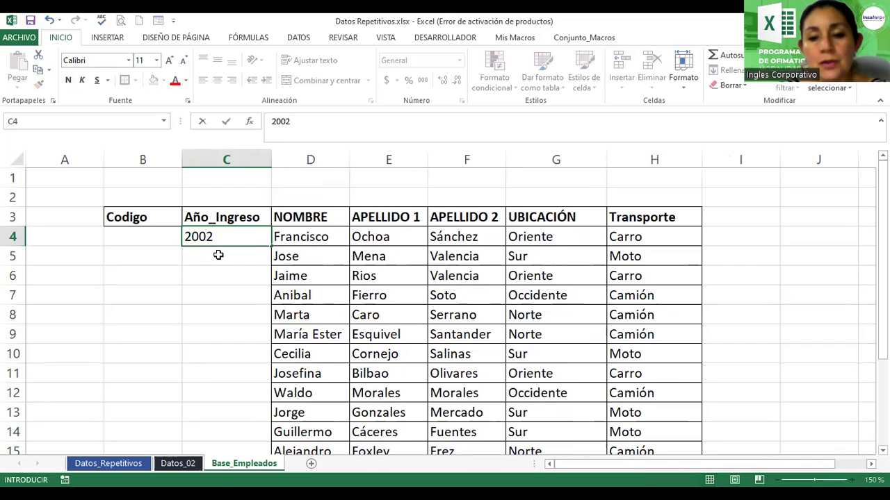
key(Return)
text(2001)
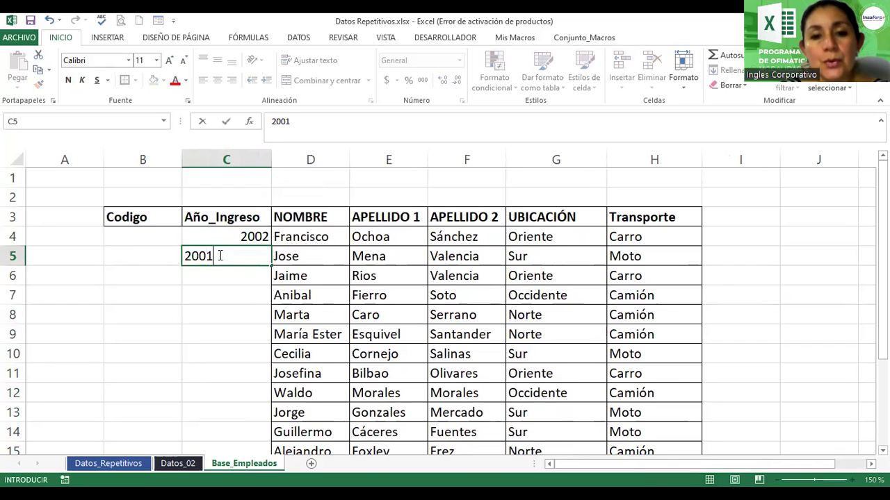
key(Return)
text(202)
key(BackSpace)
key(BackSpace)
text(0)
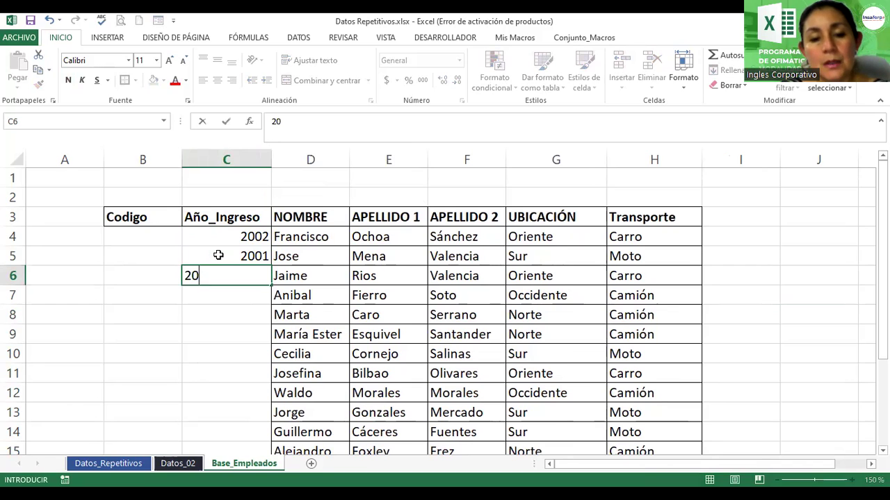
text(14)
key(Return)
Enter the entry years 2003, 2010, 2011, 2015 and 2013 in cells C7 to C11
text(2)
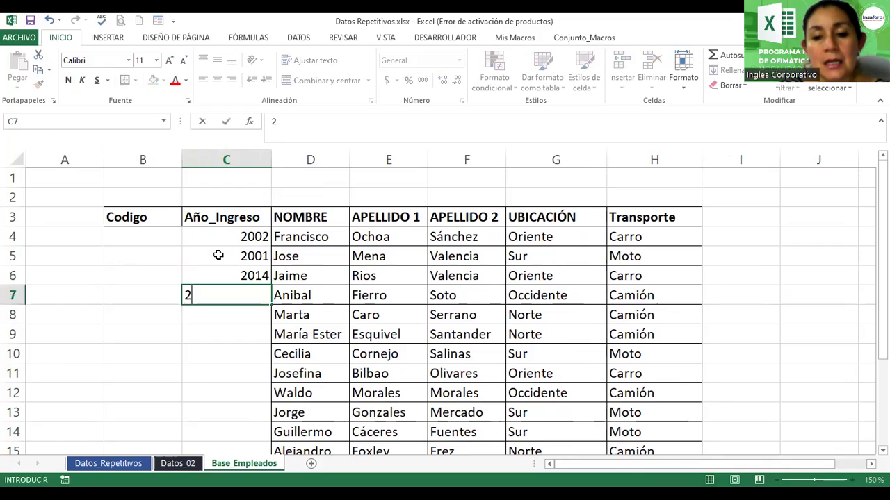
text(003)
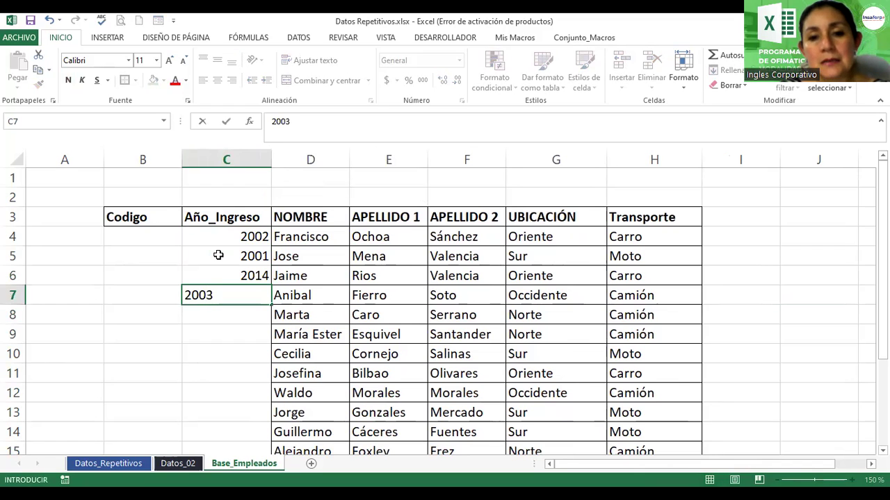
key(Return)
text(200)
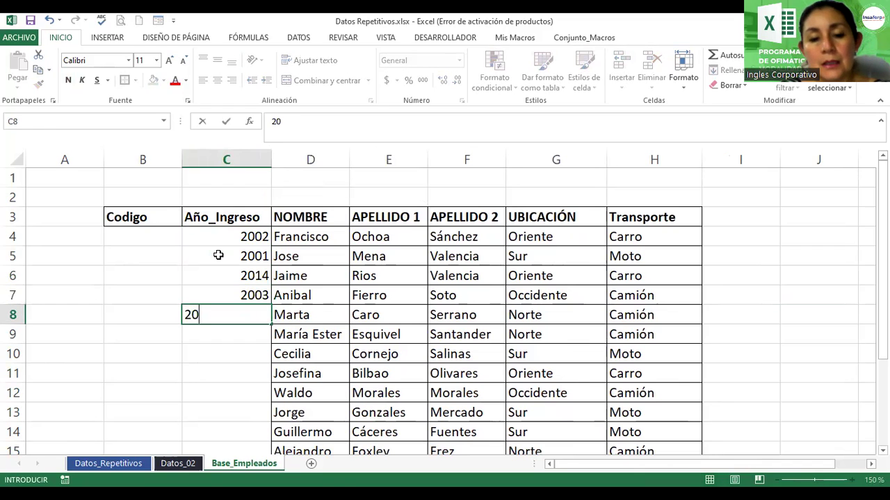
key(BackSpace)
text(10)
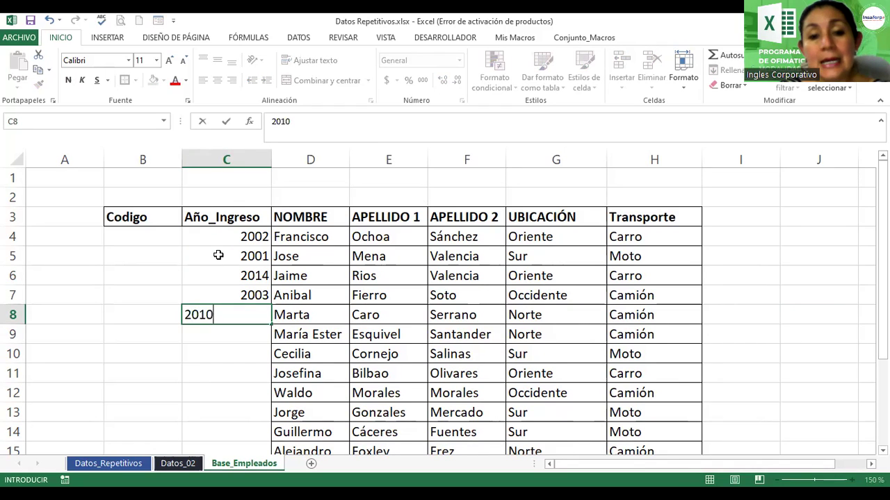
key(Return)
text(2011)
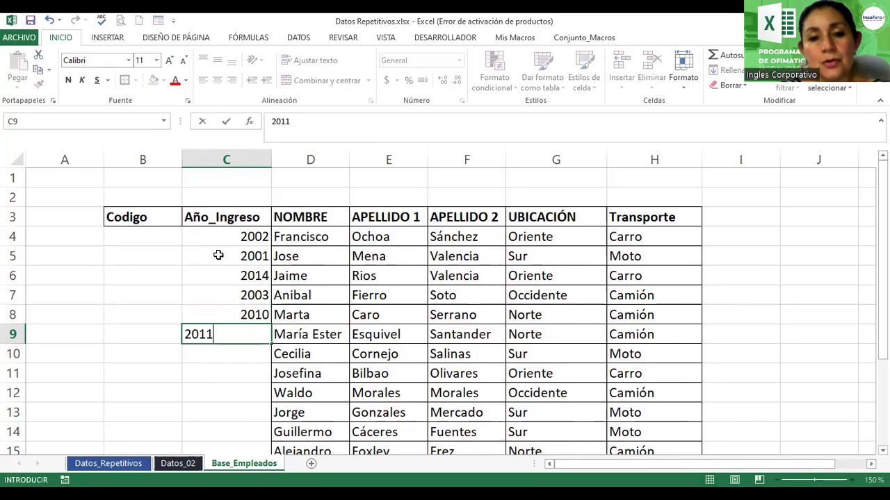
key(Return)
text(2015)
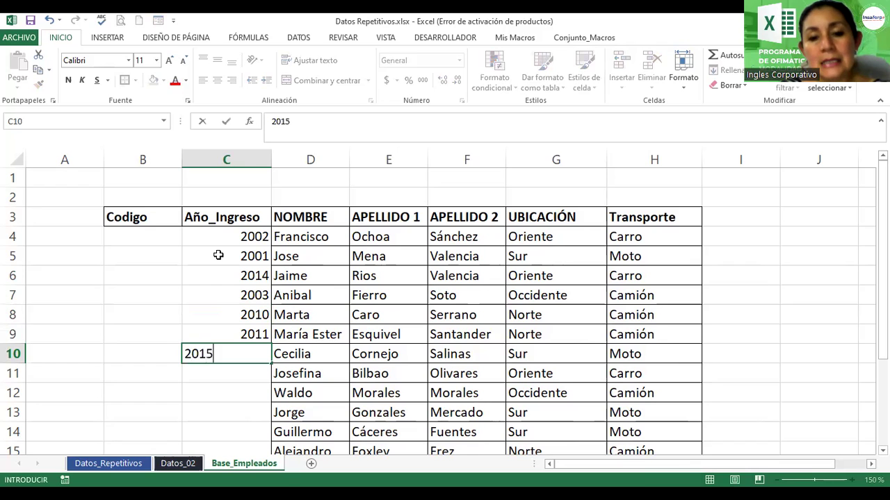
key(Return)
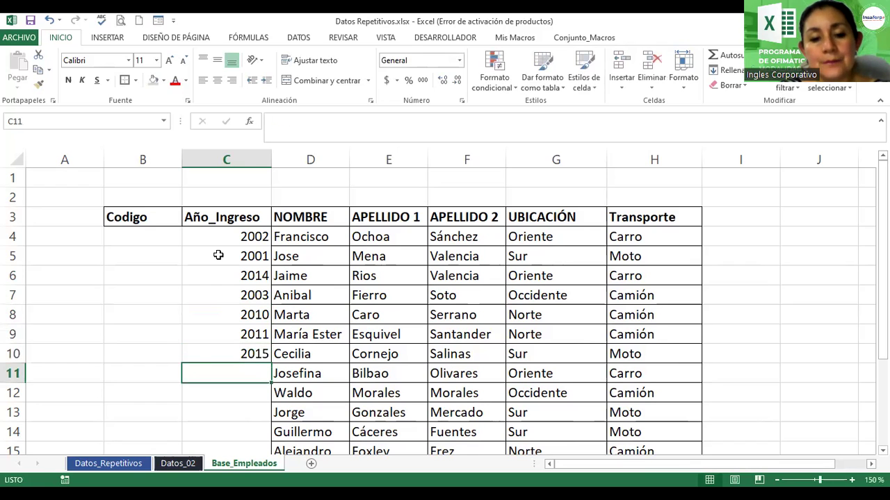
text(2013)
key(Return)
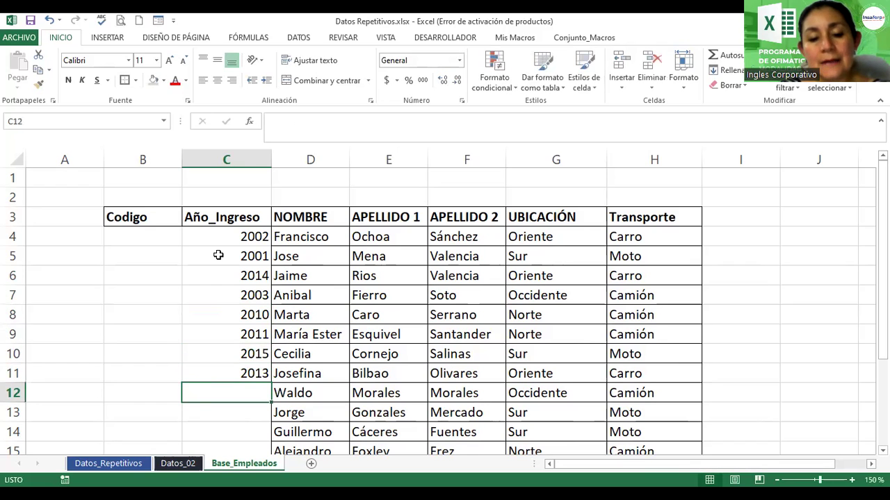
Enter the entry years 2008, 2006 and 2007 in cells C12 to C14
text(20)
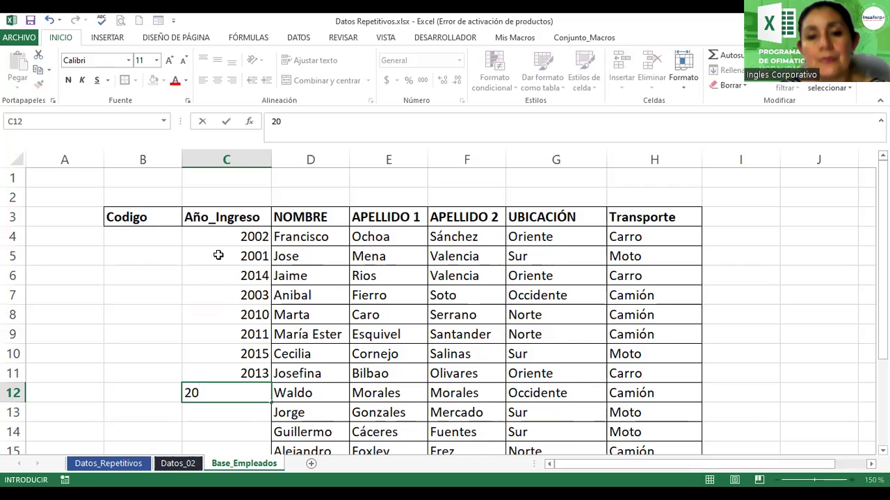
text(08+)
key(BackSpace)
key(Return)
text(2006)
key(Return)
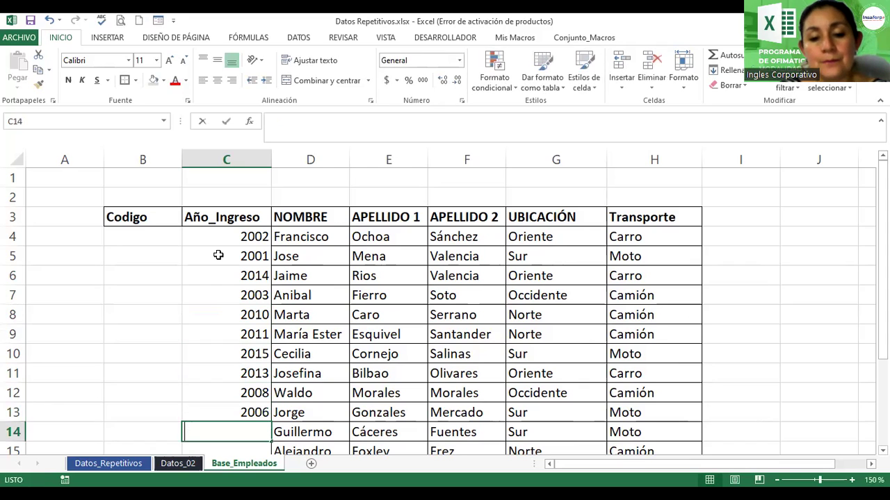
text(2007)
key(Return)
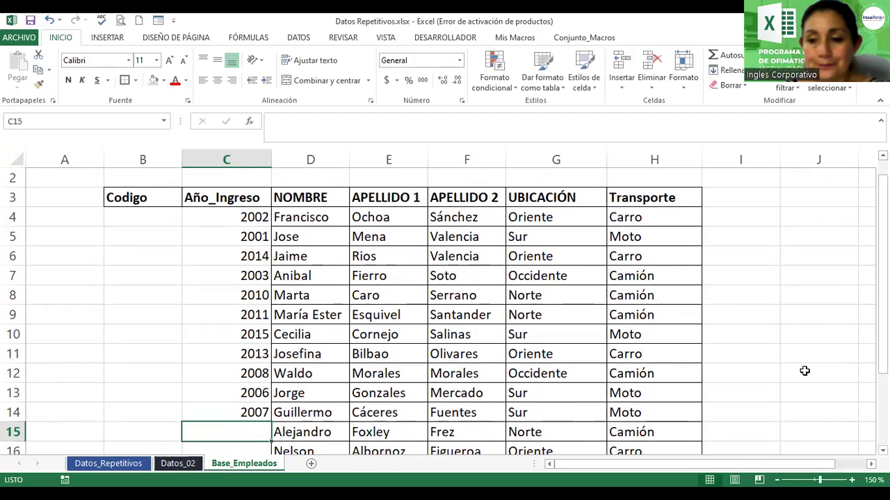
Enter the entry years 2000 and 2010 in cells C15 and C16
drag(881, 334, 882, 367)
drag(881, 317, 882, 305)
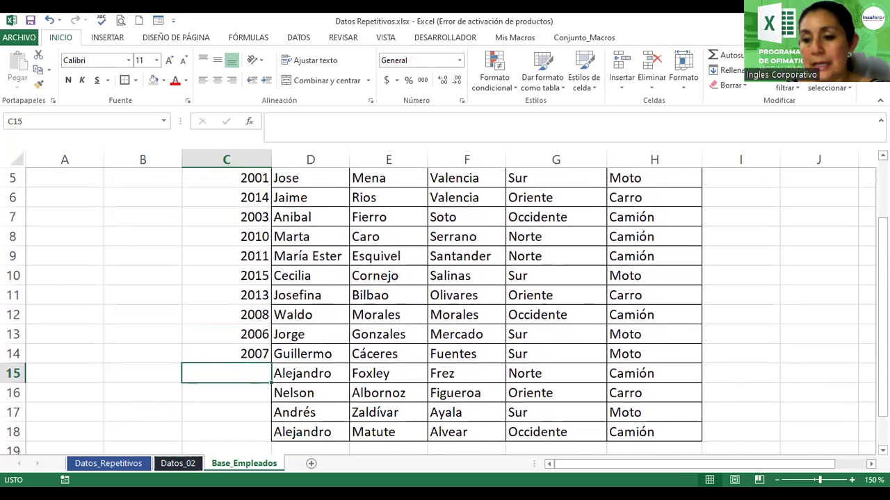
click(776, 480)
click(776, 480)
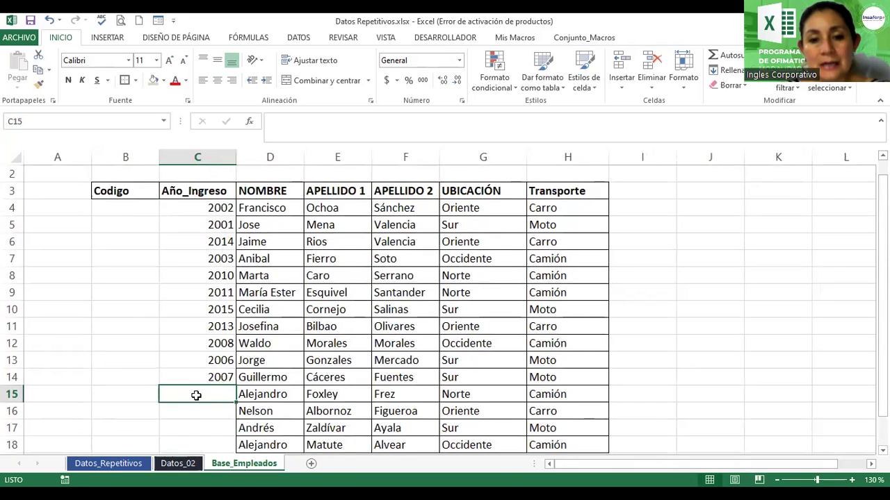
text(2000)
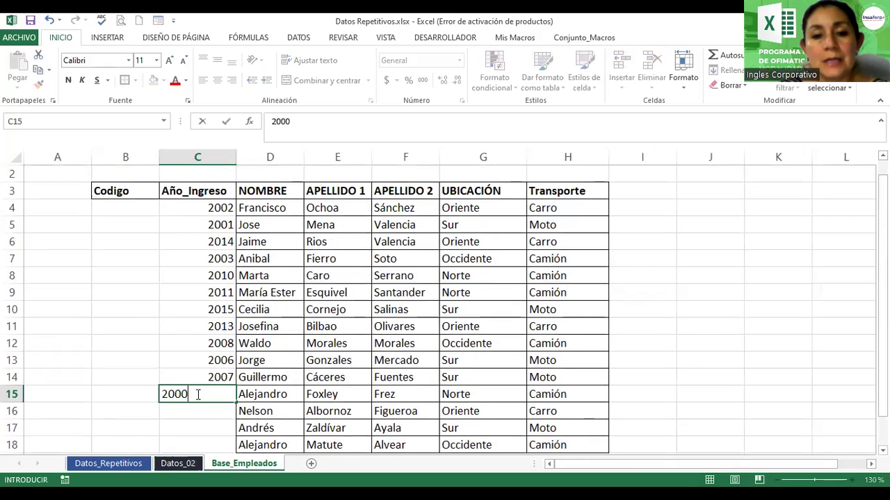
key(Return)
text(2010)
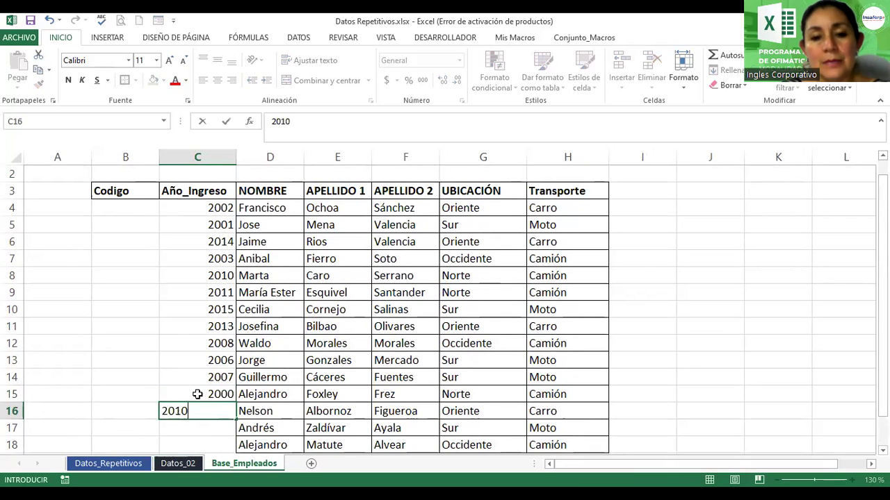
key(Return)
Enter the entry year 2018 in cell C17
text(208)
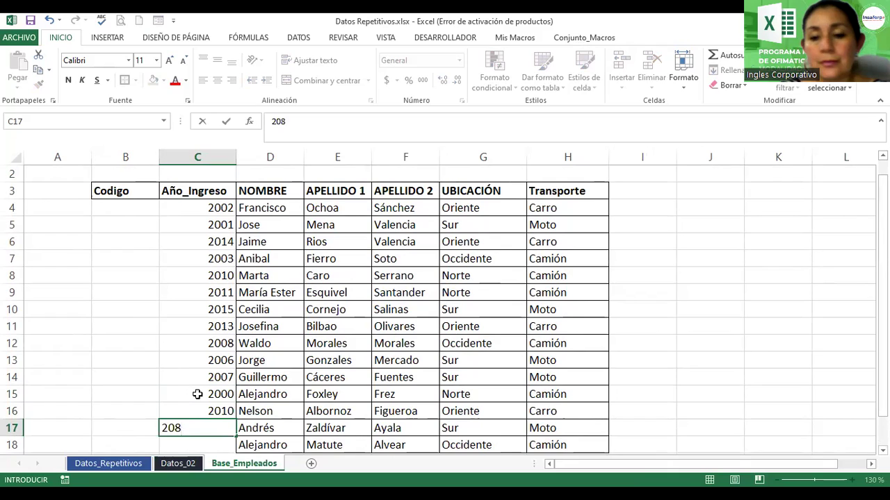
key(BackSpace)
text(28)
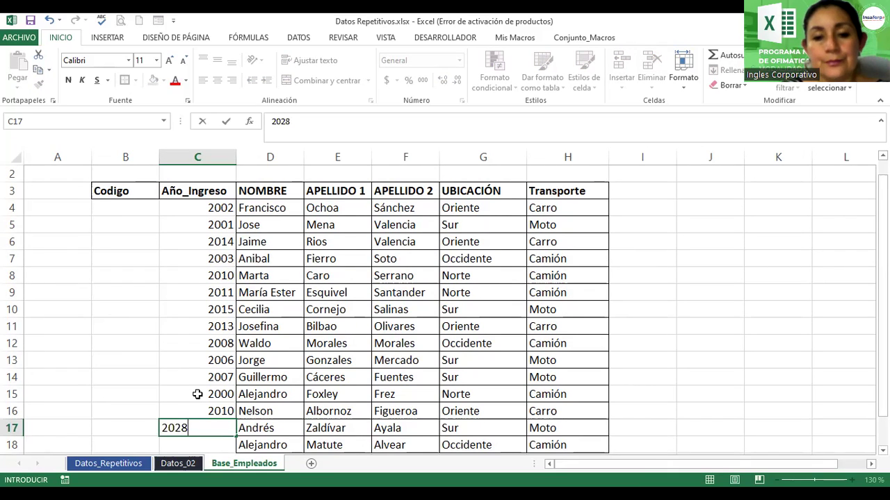
key(BackSpace)
key(BackSpace)
key(BackSpace)
text(018)
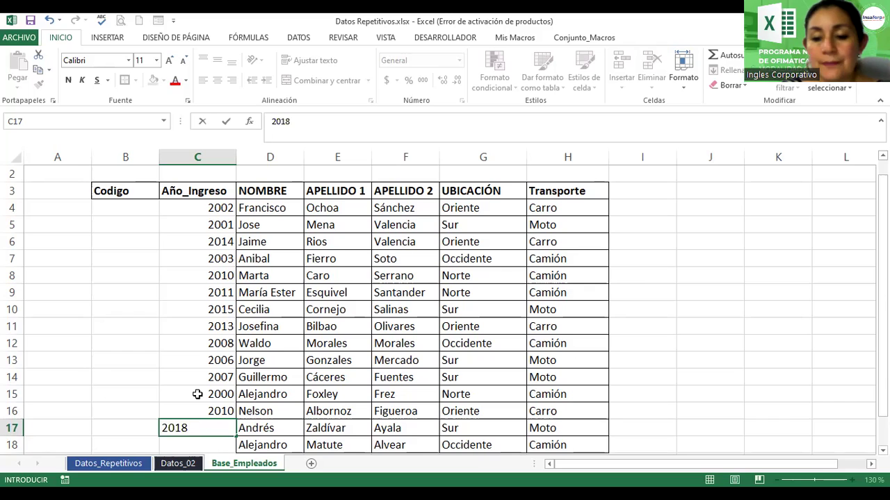
key(Return)
Enter the entry year 2019 in cell C18 for the last employee
text(101)
key(BackSpace)
key(BackSpace)
key(BackSpace)
text(200)
key(BackSpace)
text(19)
key(Return)
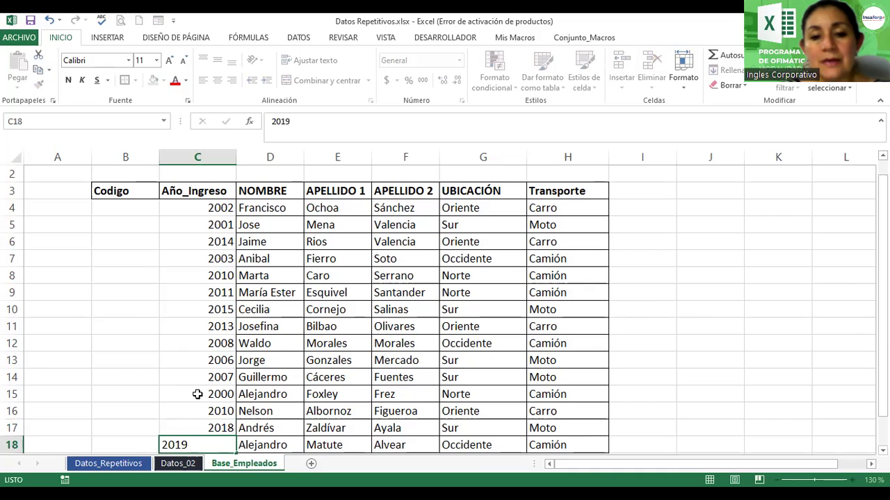
Select B4, the first empty cell under the Codigo header
click(106, 197)
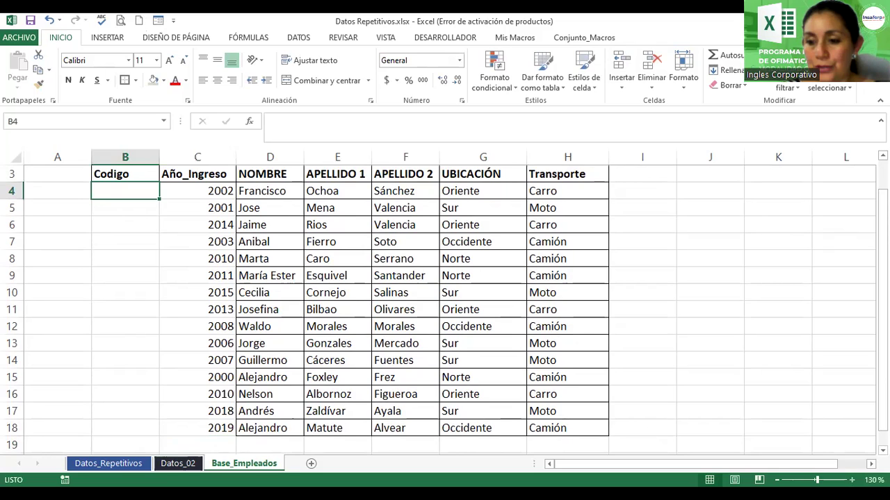
scroll(111, 260, up, 4)
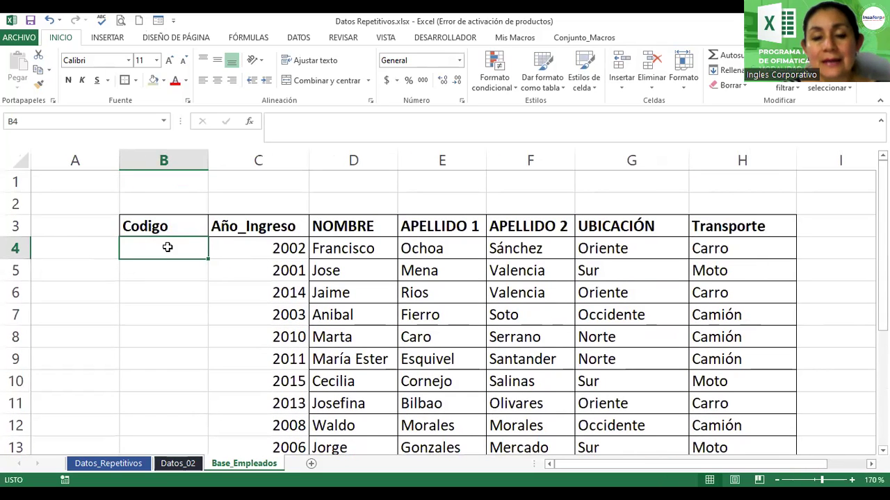
text(=)
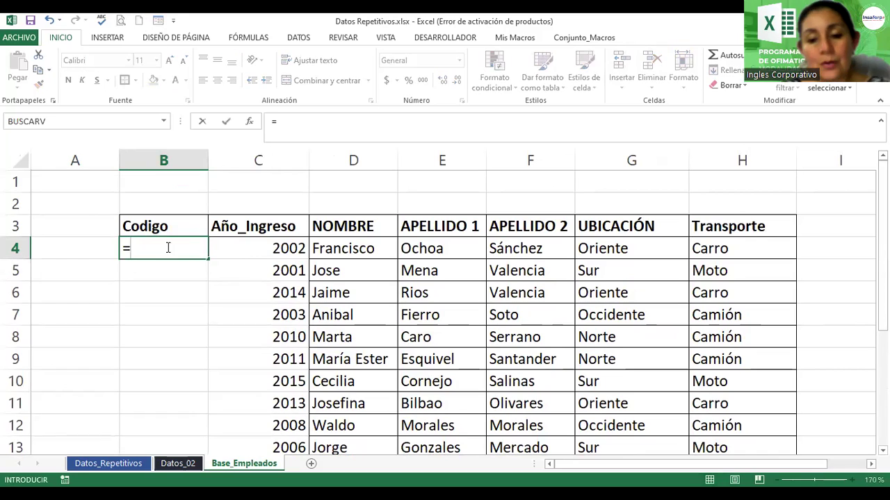
text(izquierda)
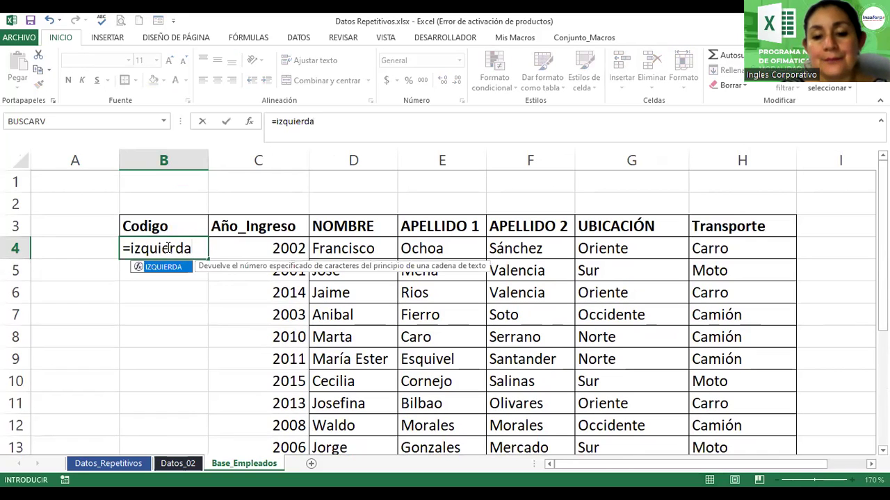
text(()
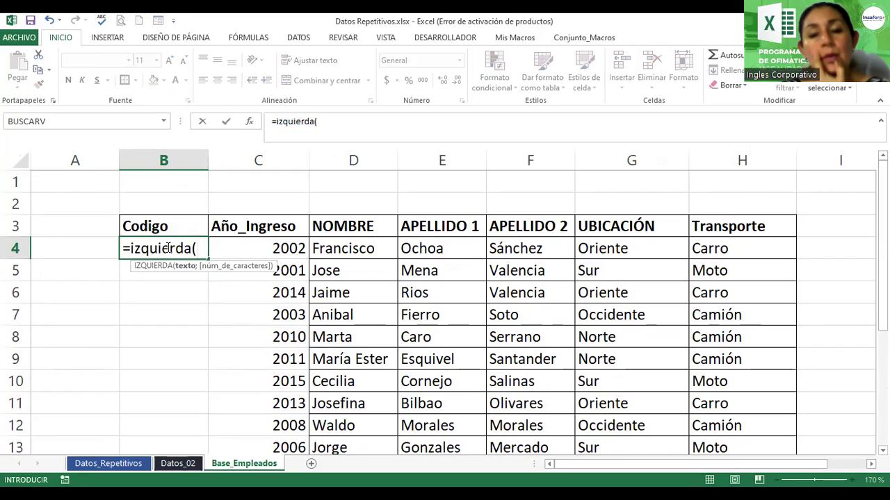
key(Left)
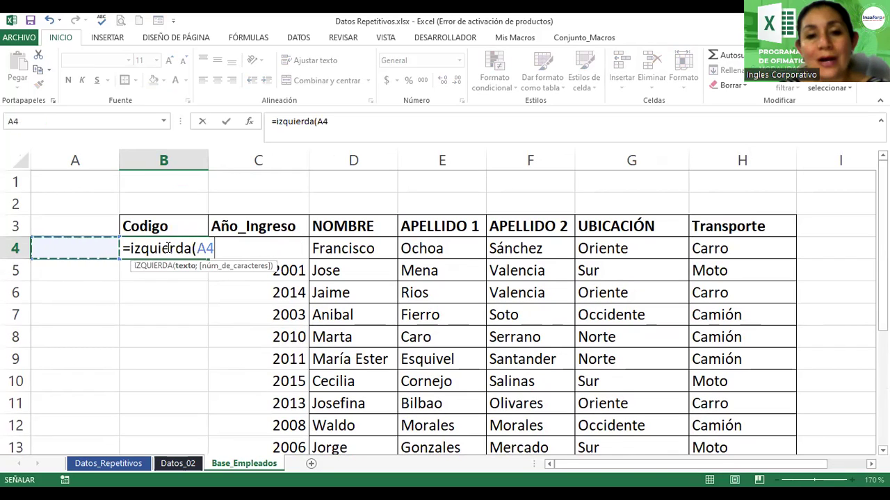
key(Escape)
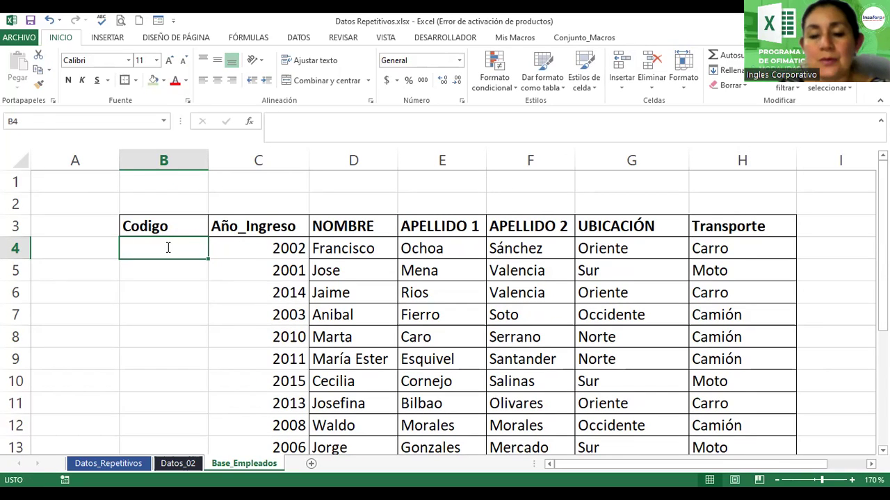
Start a CONCATENAR formula in B4 with an IZQUIERDA argument on the employee's APELLIDO 1 and open a second IZQUIERDA argument
text(=)
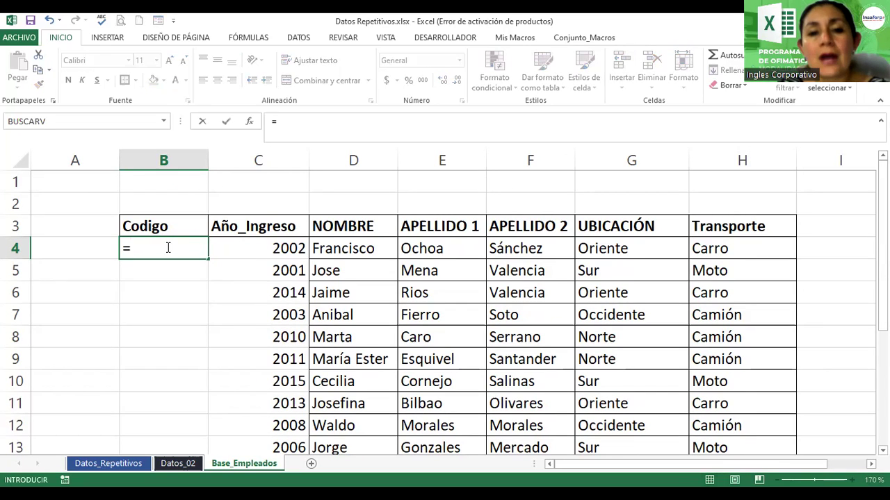
text(concaten)
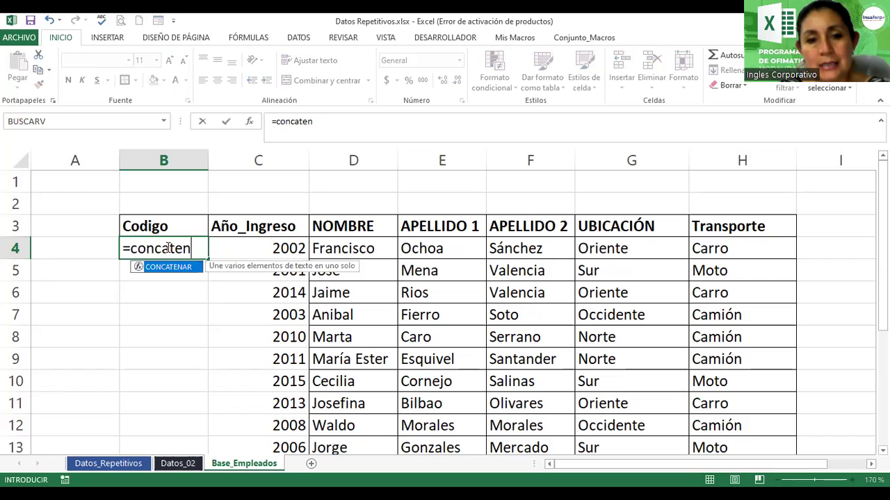
text(ar()
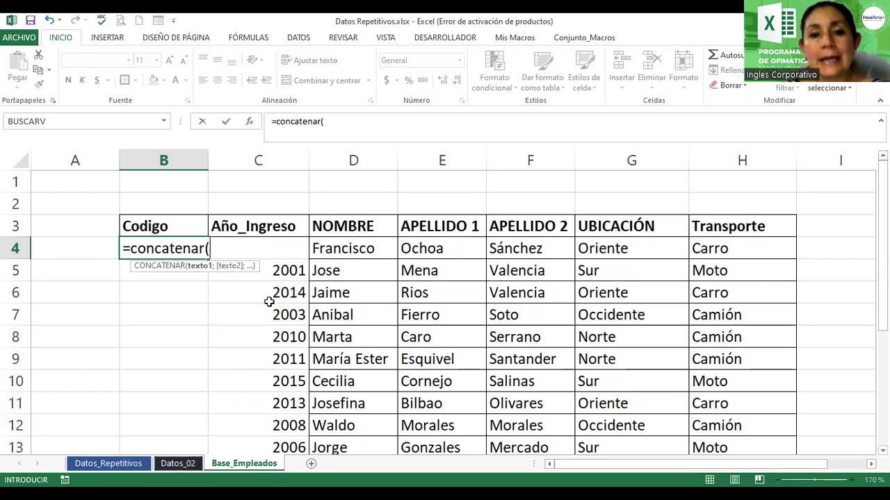
text(i)
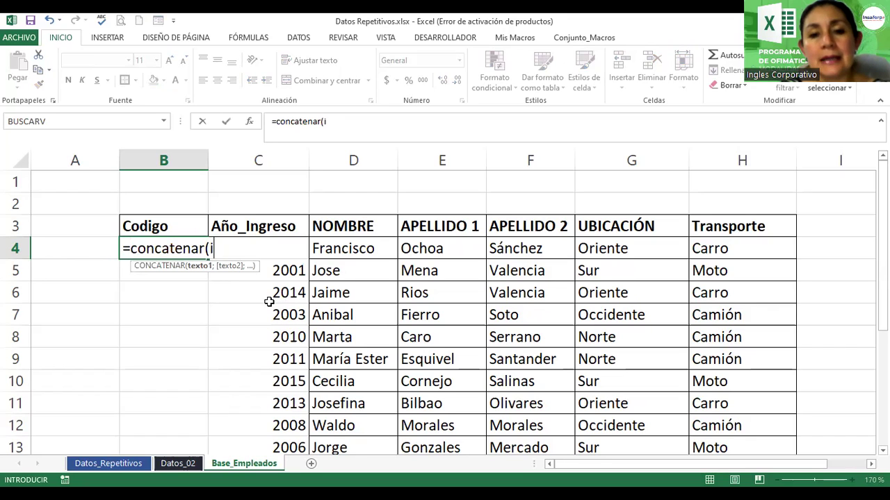
text(zquerda()
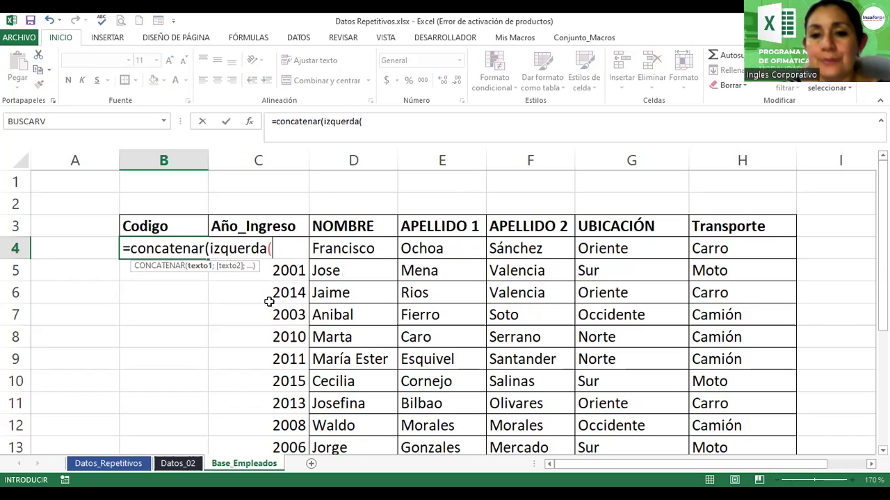
click(447, 250)
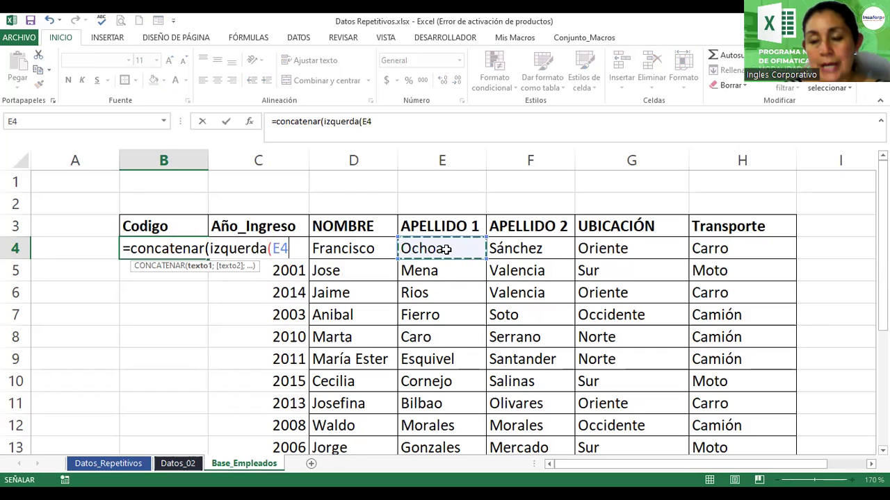
text(1)
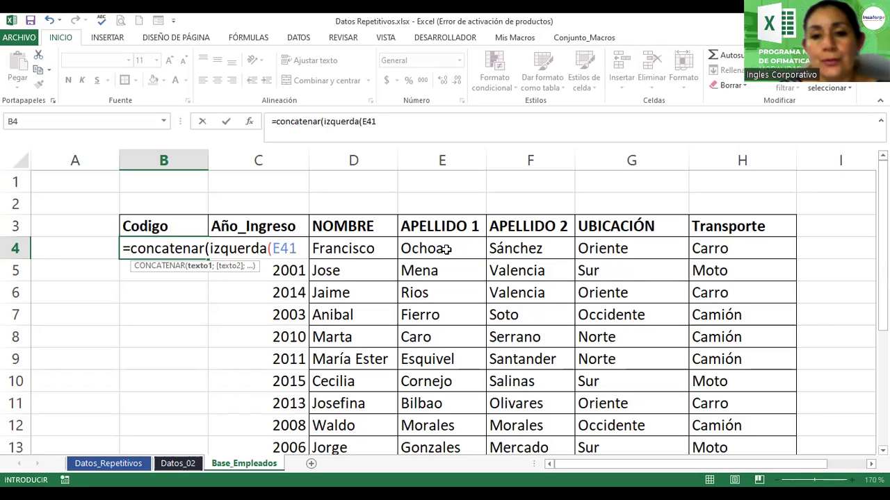
text())
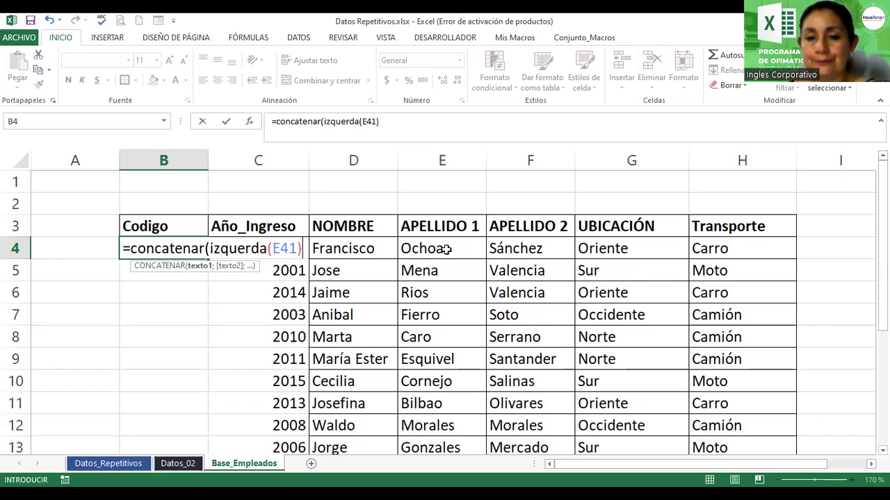
text(;)
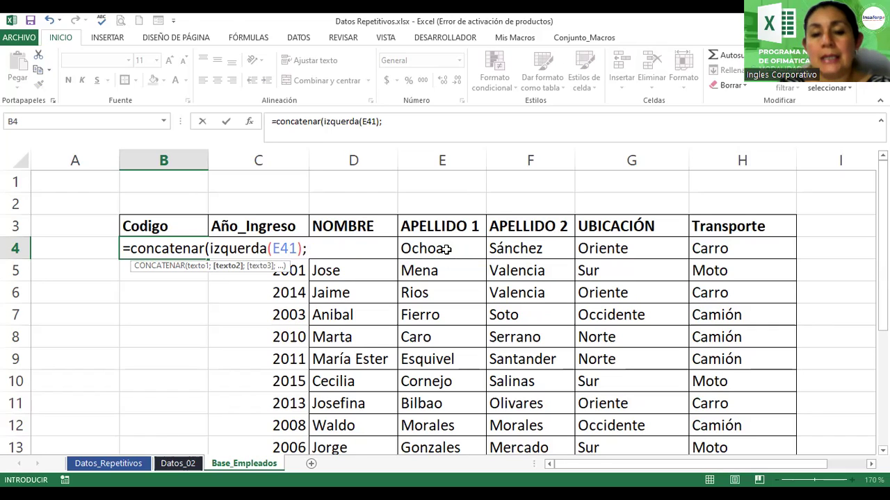
text( izquierda)
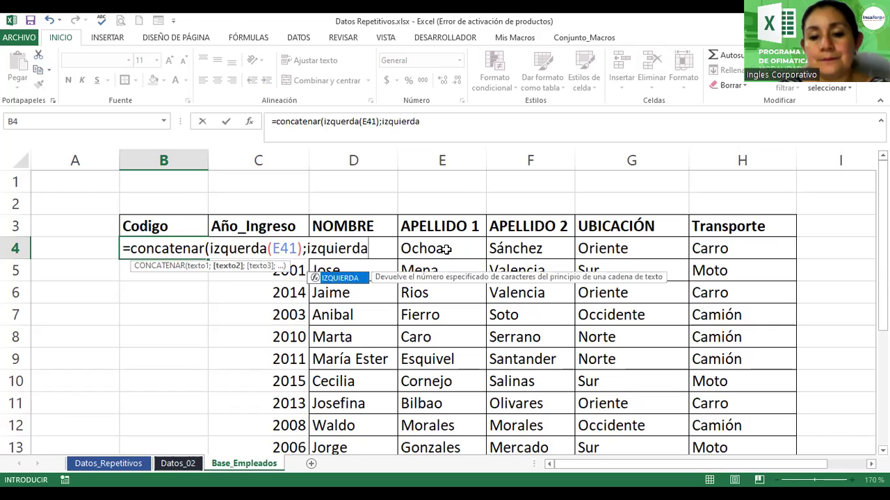
text(()
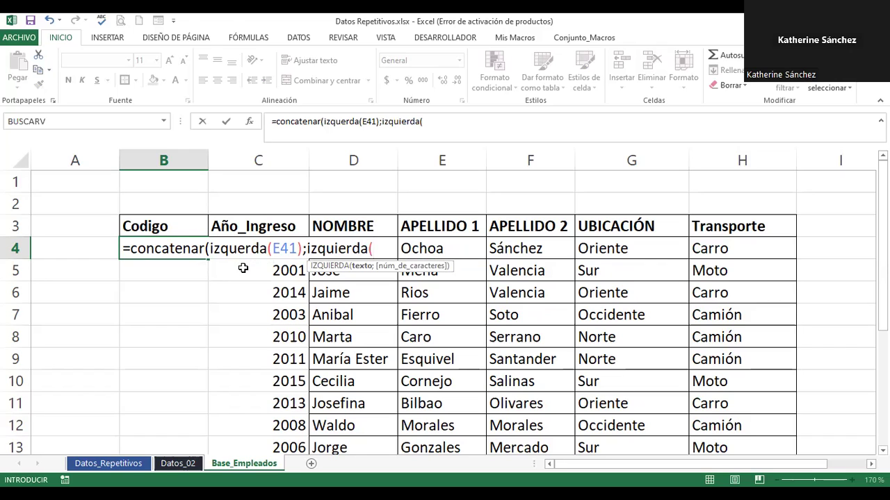
Correct the first argument of the B4 formula to izquierda(E4;1)
click(290, 249)
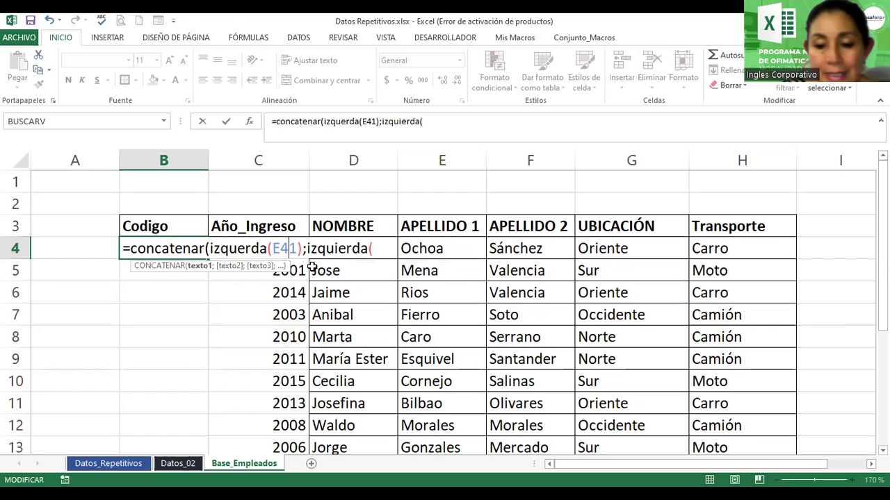
text(;)
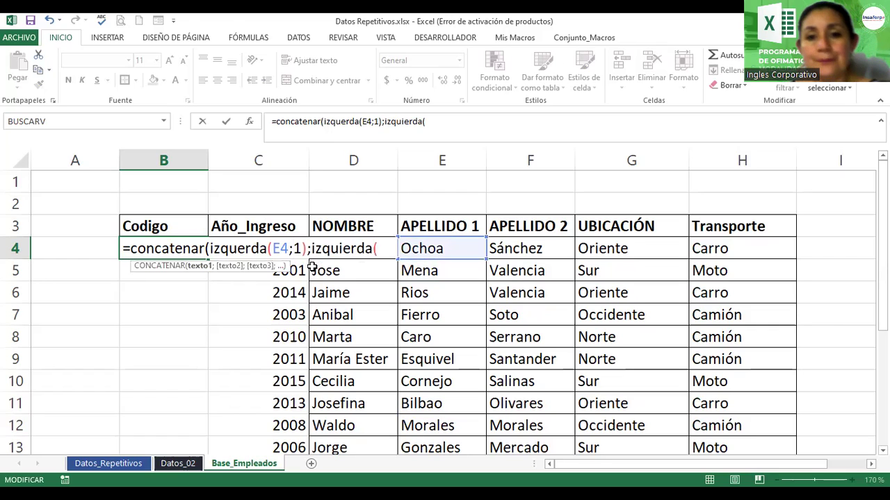
click(238, 249)
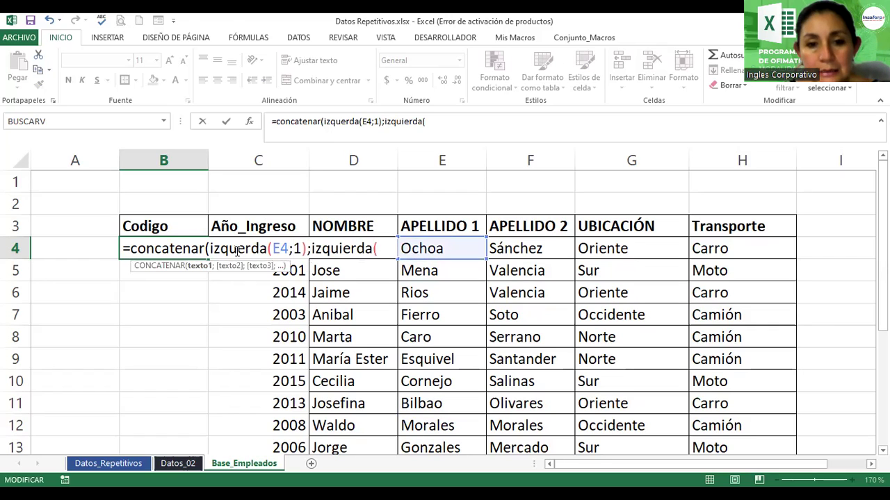
text(i)
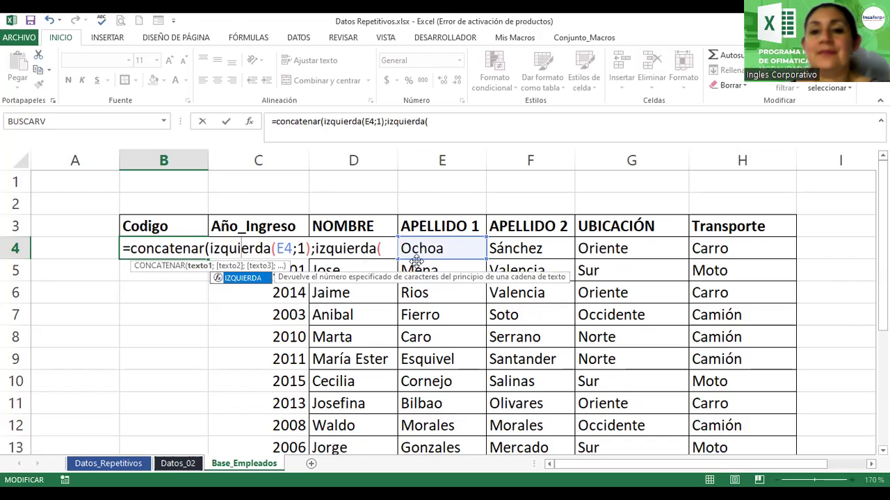
Complete the second argument of the B4 formula as izquierda(f4;1), close CONCATENAR and enter the formula
key(End)
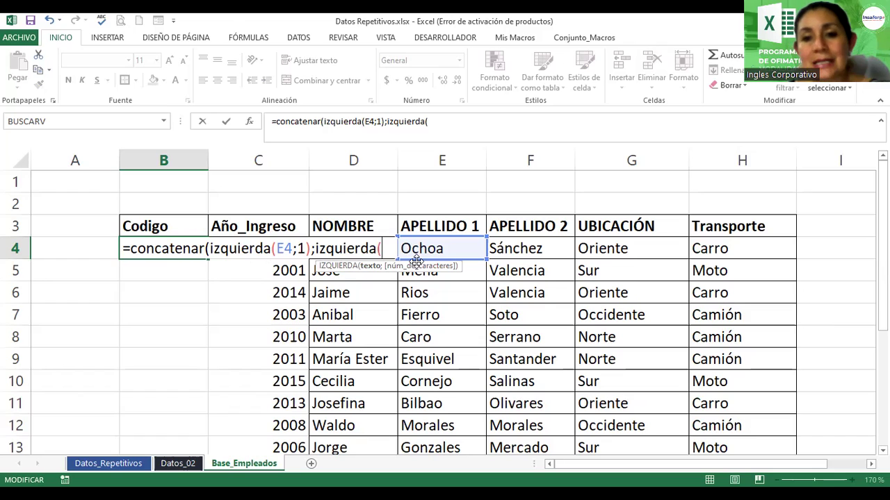
text(f4)
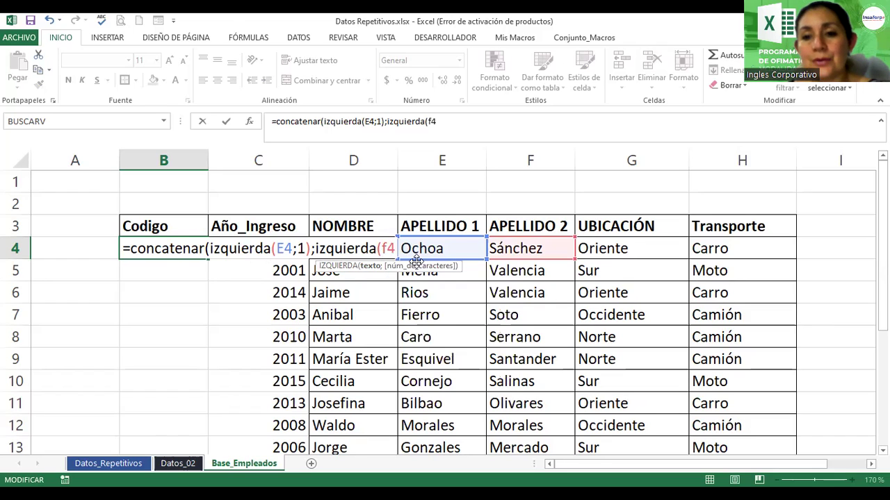
text(;1)
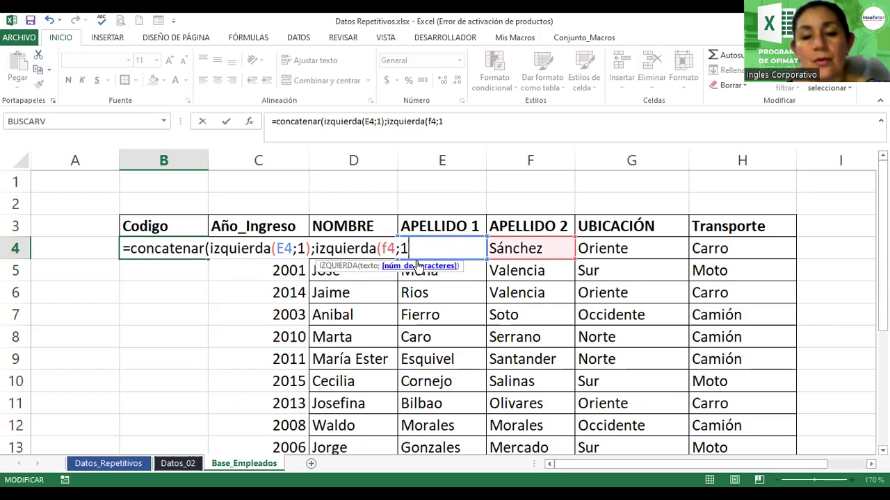
text()))
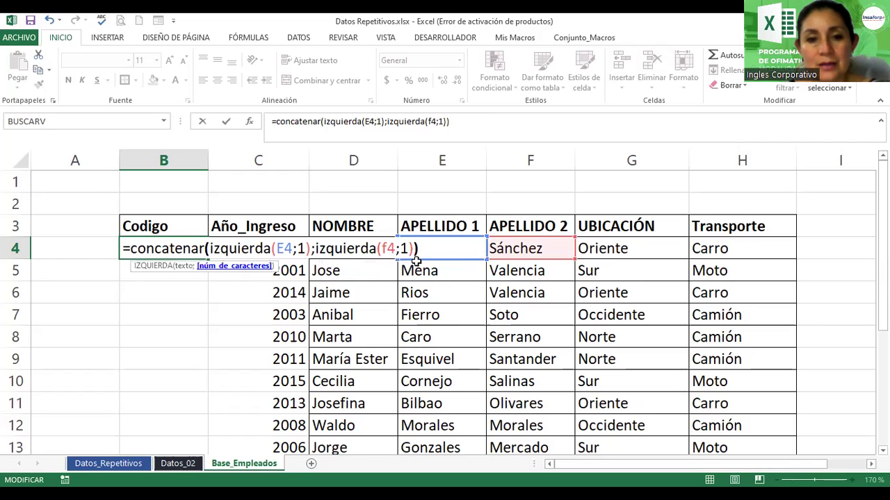
key(Return)
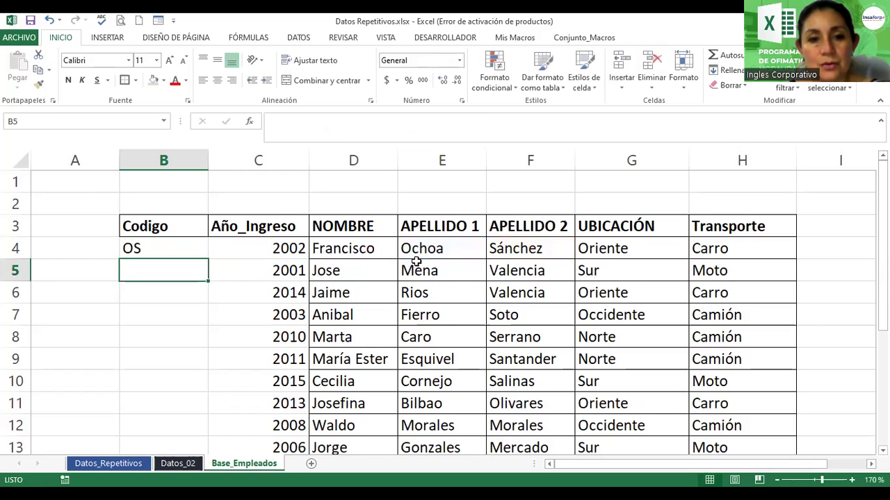
Reopen the B4 formula and replace its final closing parenthesis with a semicolon to start a third argument
key(Up)
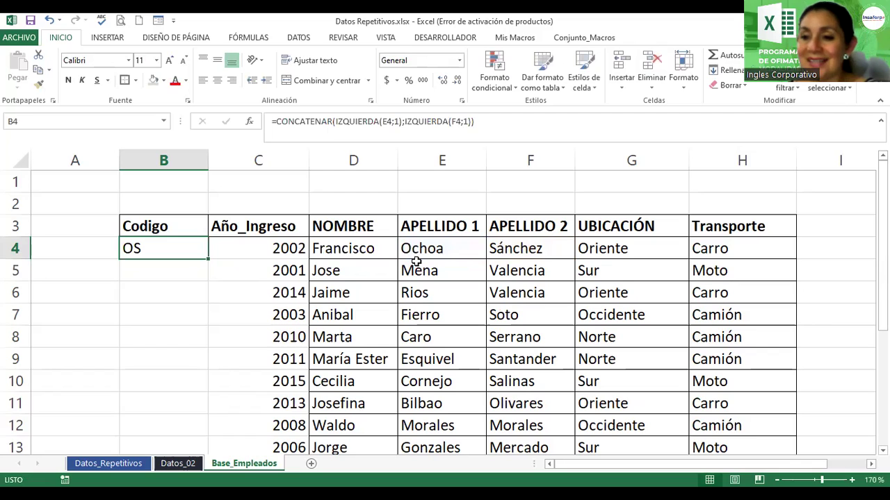
key(F2)
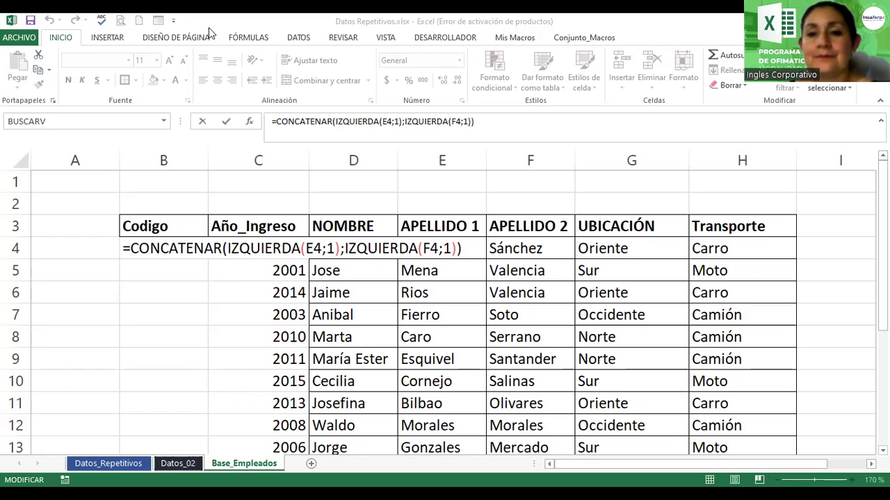
click(468, 250)
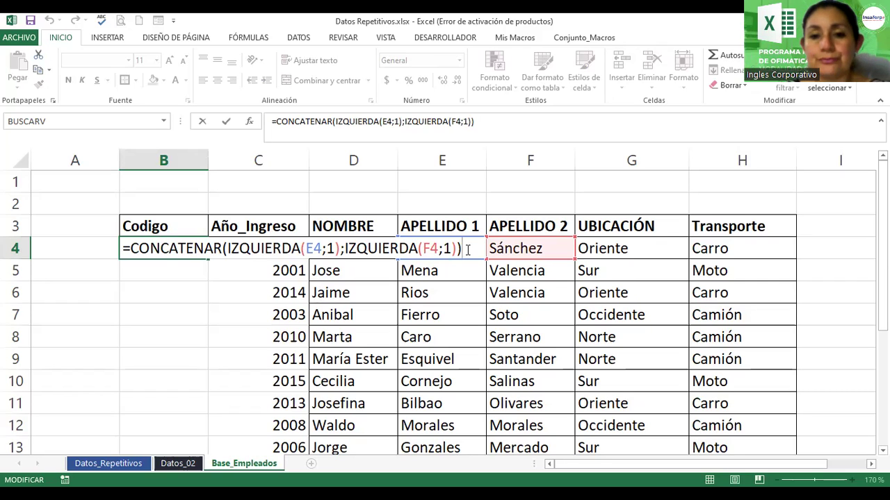
key(BackSpace)
text(;d)
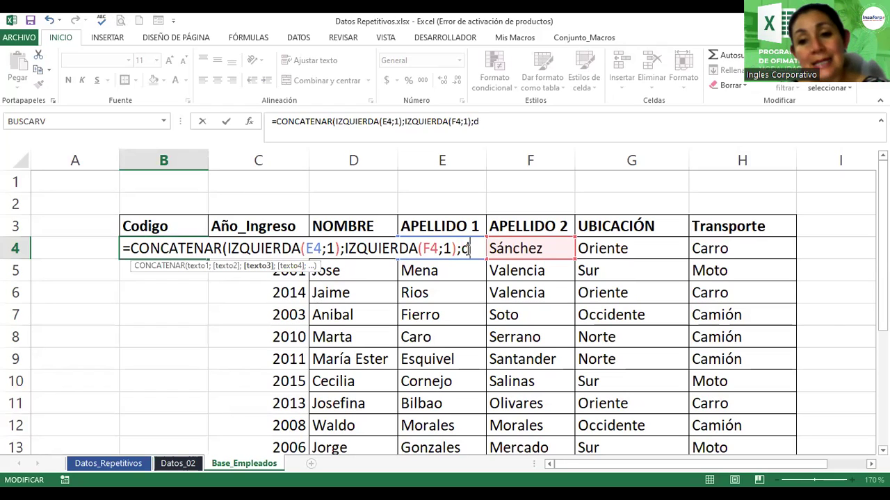
text(erecha)
key(BackSpace)
key(BackSpace)
key(BackSpace)
key(BackSpace)
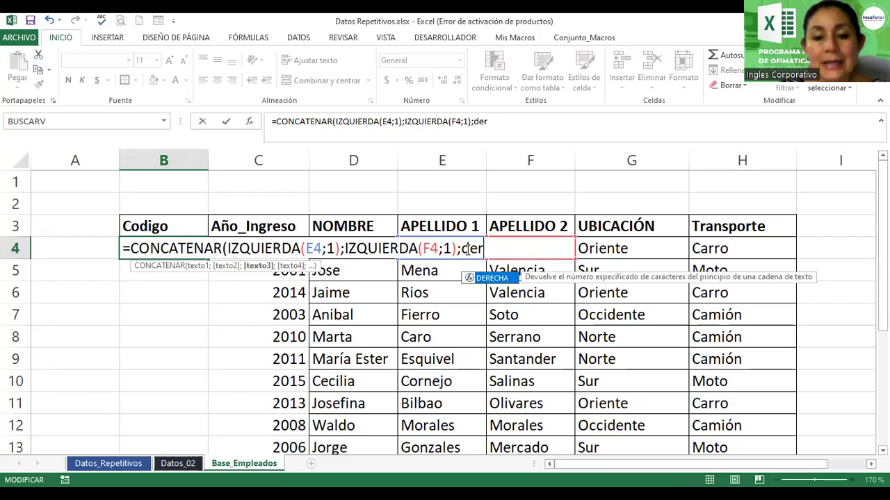
key(BackSpace)
key(BackSpace)
key(BackSpace)
text(!)
key(BackSpace)
Add "-" as the third argument and derecha(c4;2) as the fourth argument of the B4 formula
text(")
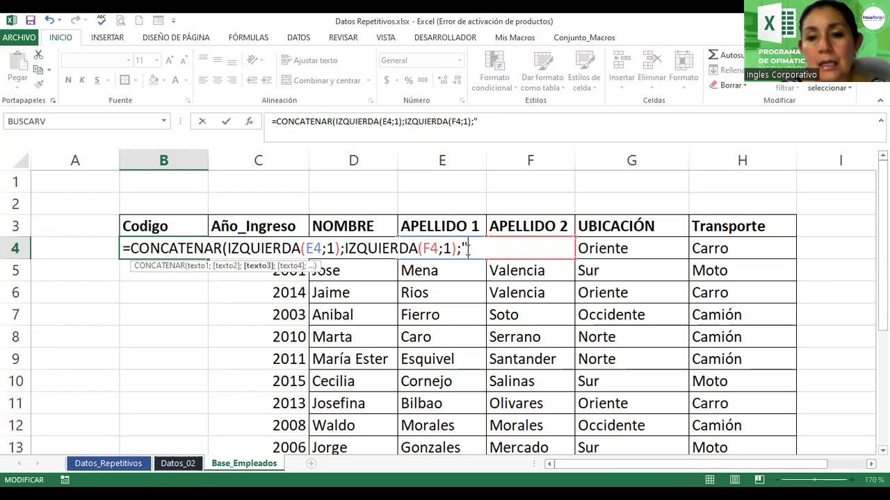
text(-")
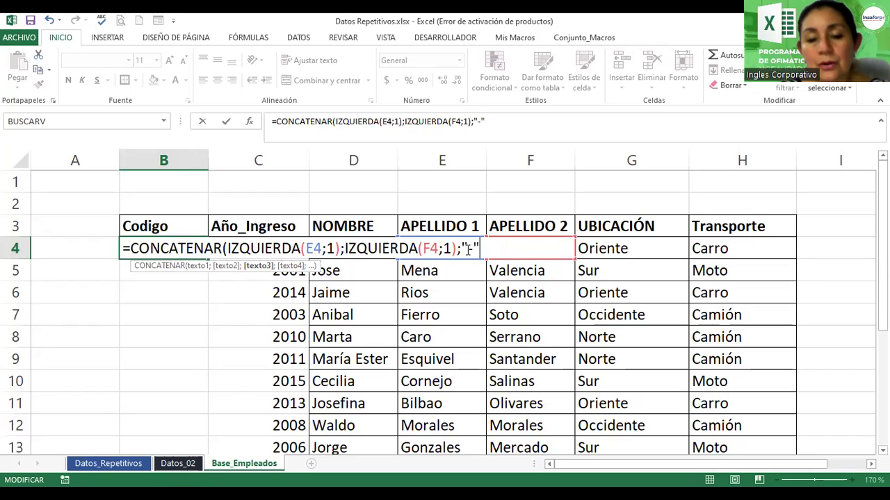
text(;)
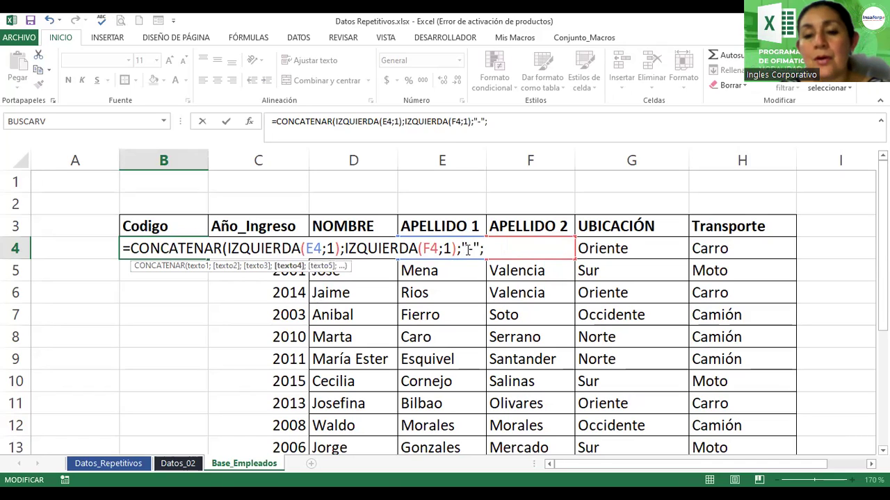
text(derecha()
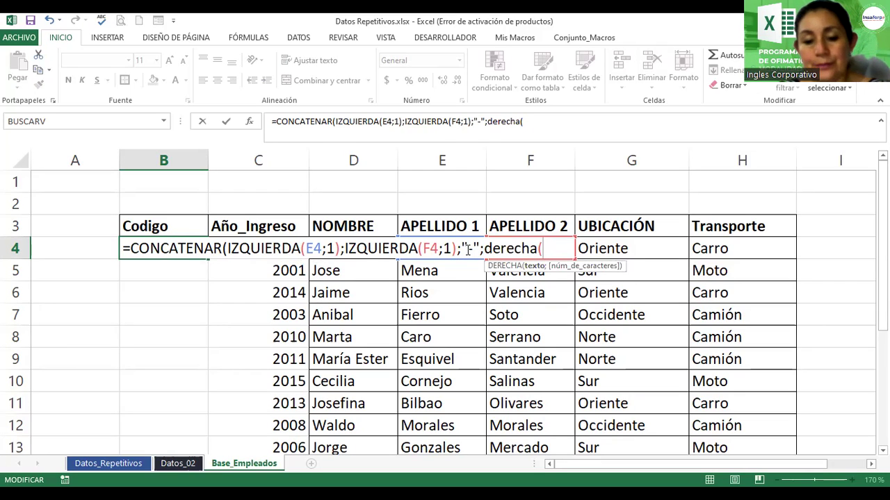
text(c)
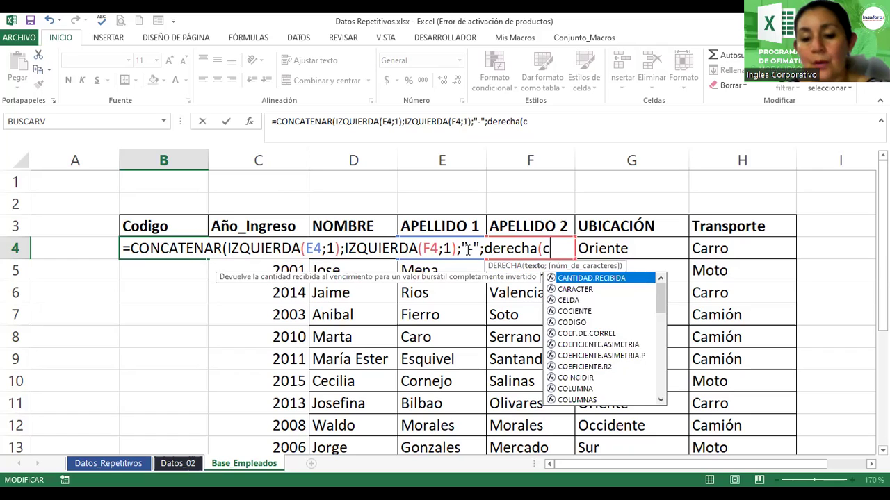
text(4;)
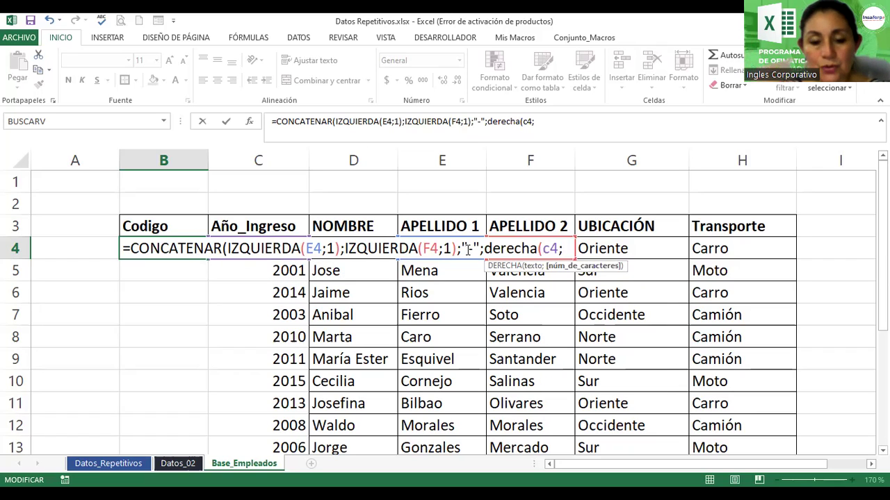
text(2))
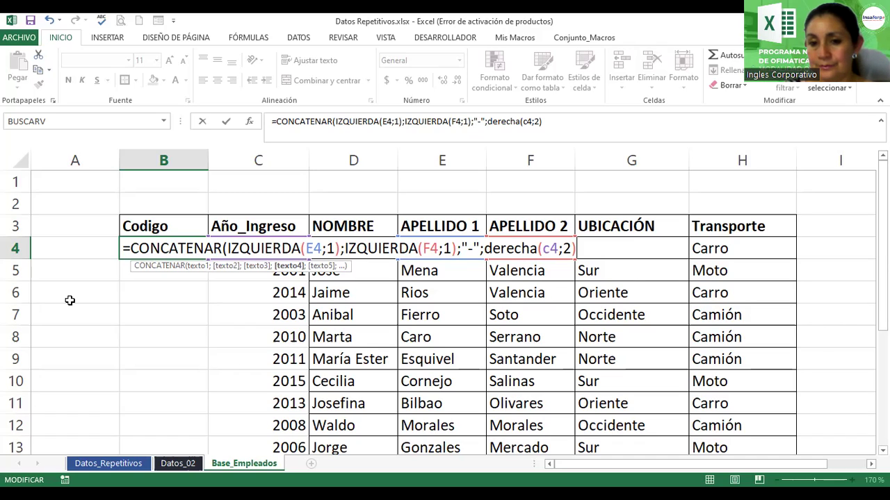
Decline the suggested correction, add the missing closing parenthesis of CONCATENAR and enter the B4 formula
key(Return)
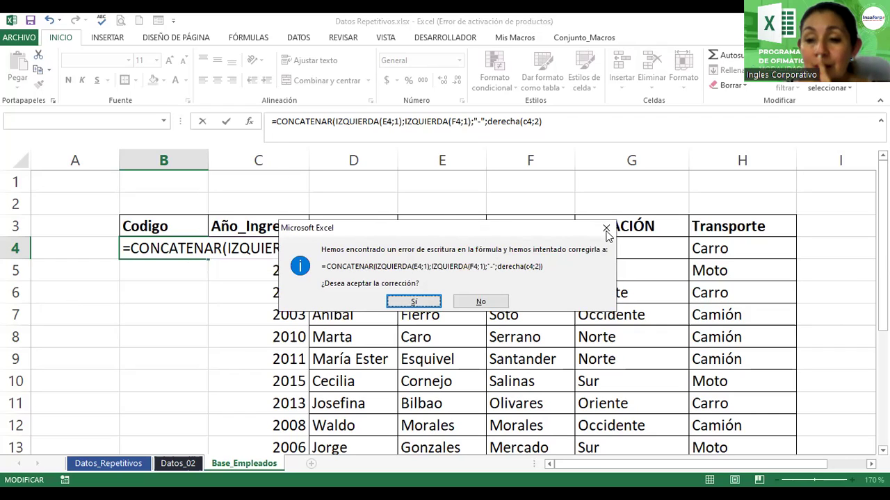
click(502, 306)
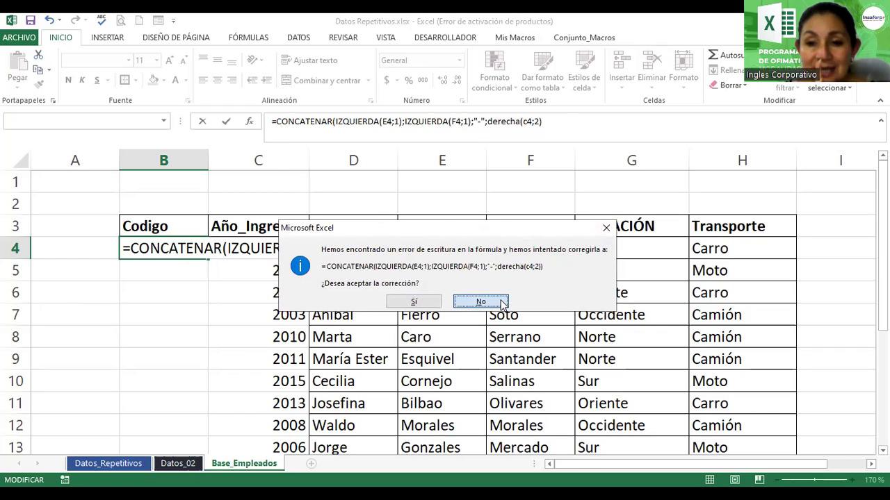
click(447, 290)
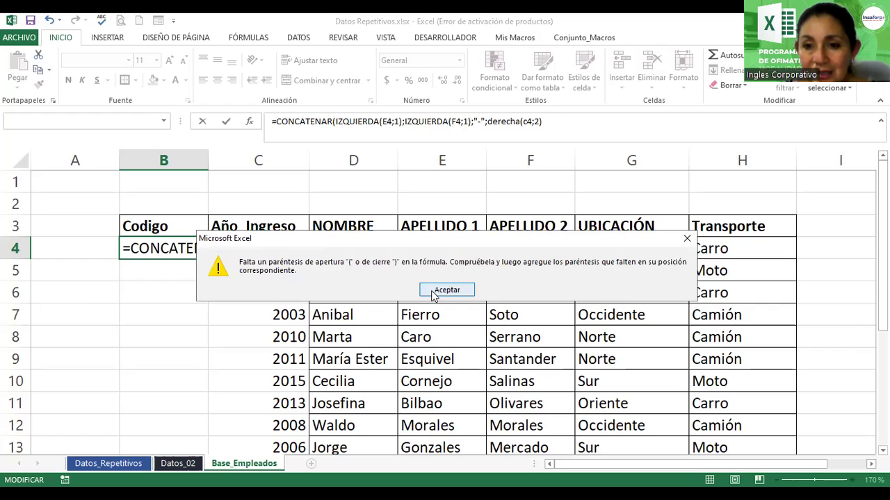
click(553, 121)
text())
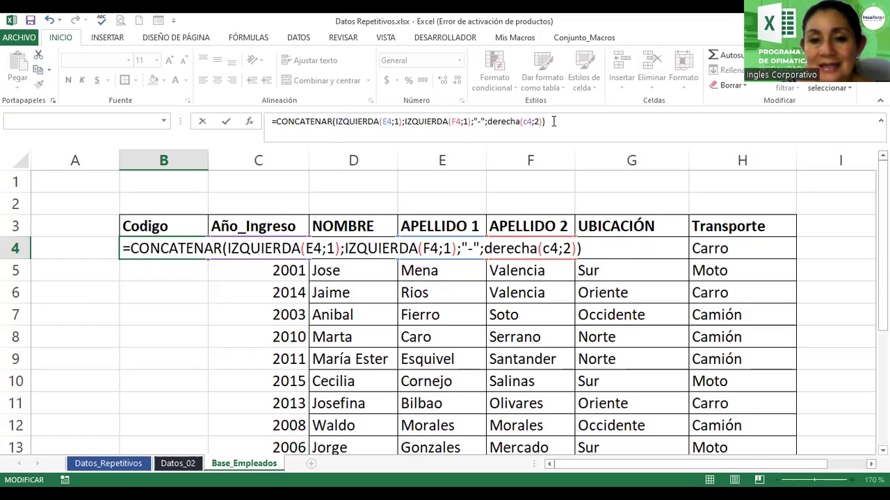
key(Return)
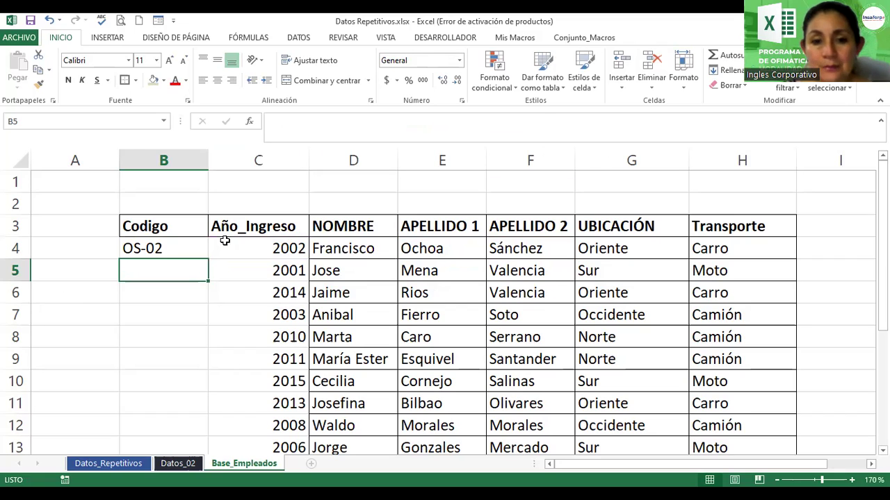
Try to append ;001 after the closing parenthesis of the B4 formula
click(172, 250)
click(557, 126)
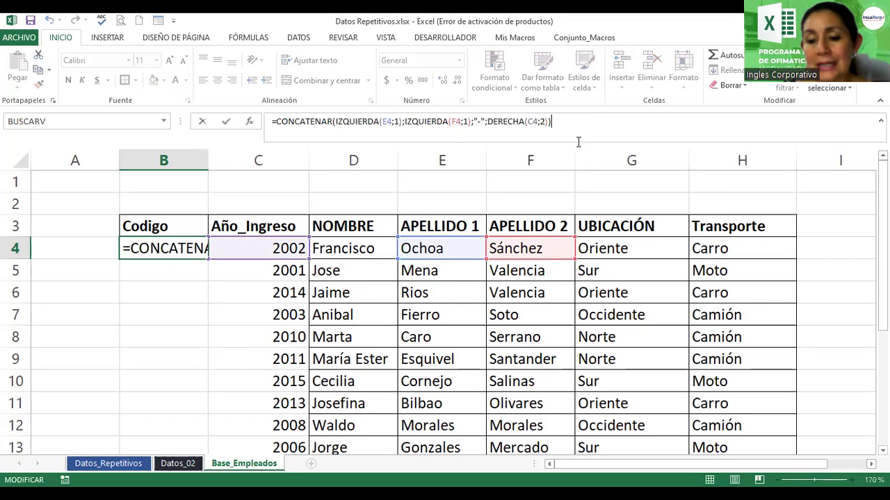
text(;)
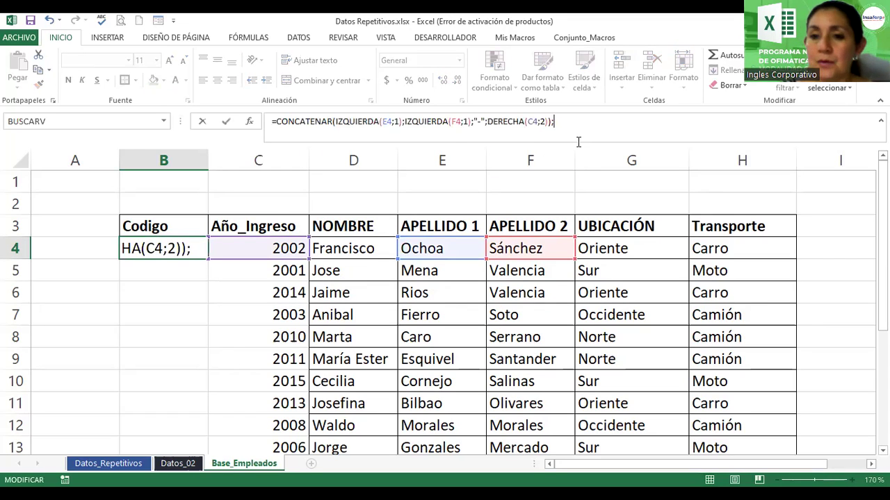
text(001)
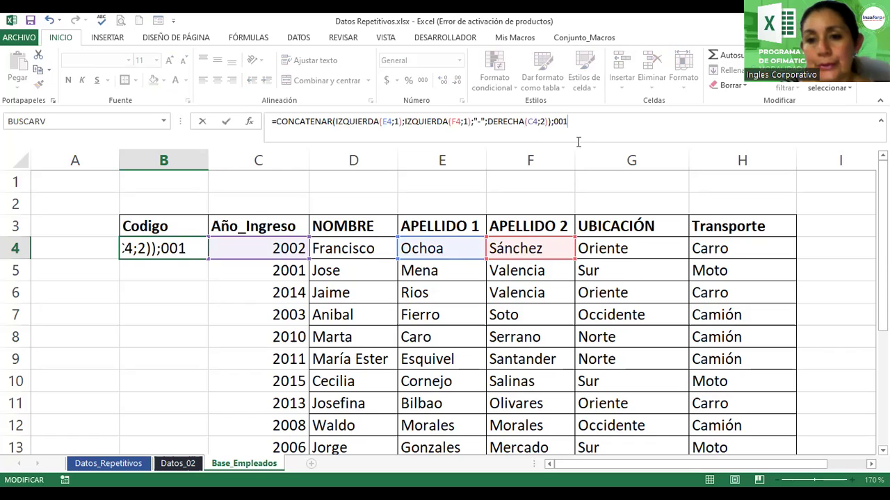
key(Return)
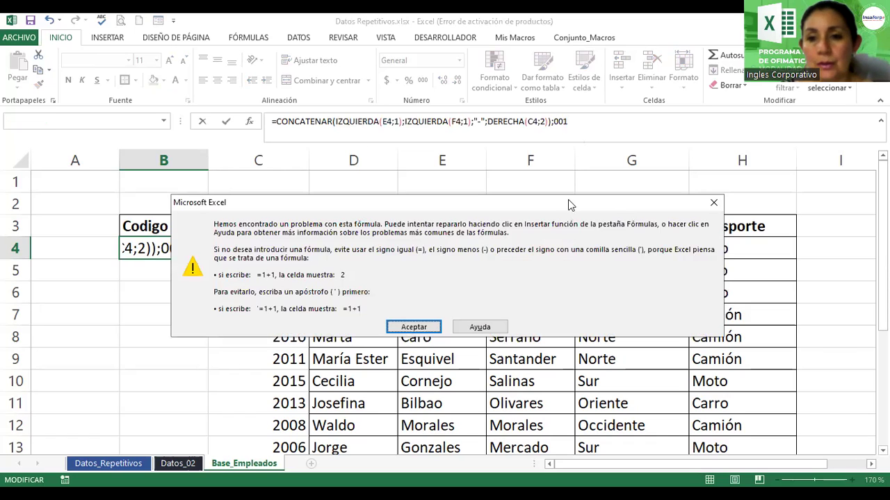
click(417, 326)
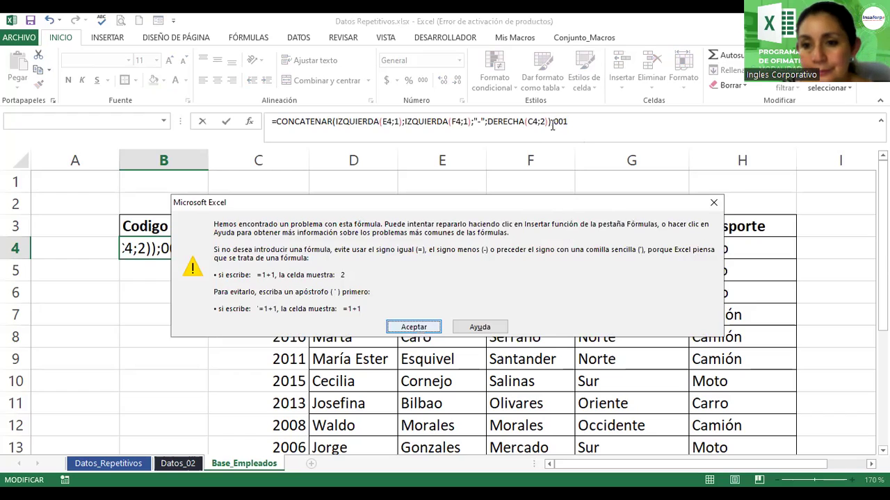
Move CONCATENAR's closing parenthesis behind 001 so it is the fifth argument, and enter the B4 formula
click(547, 121)
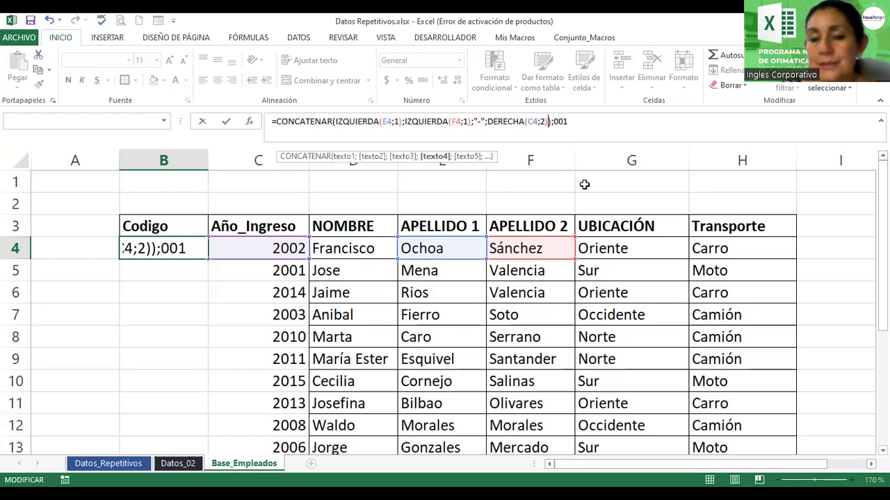
key(Delete)
key(End)
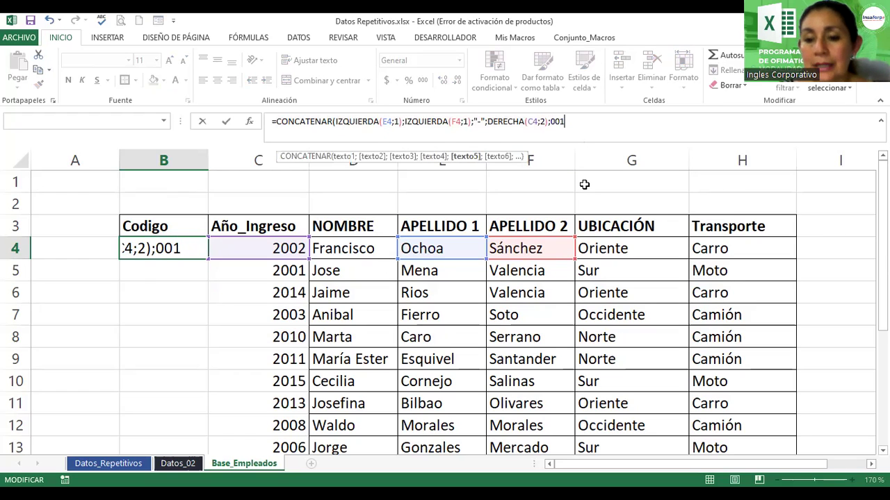
text())
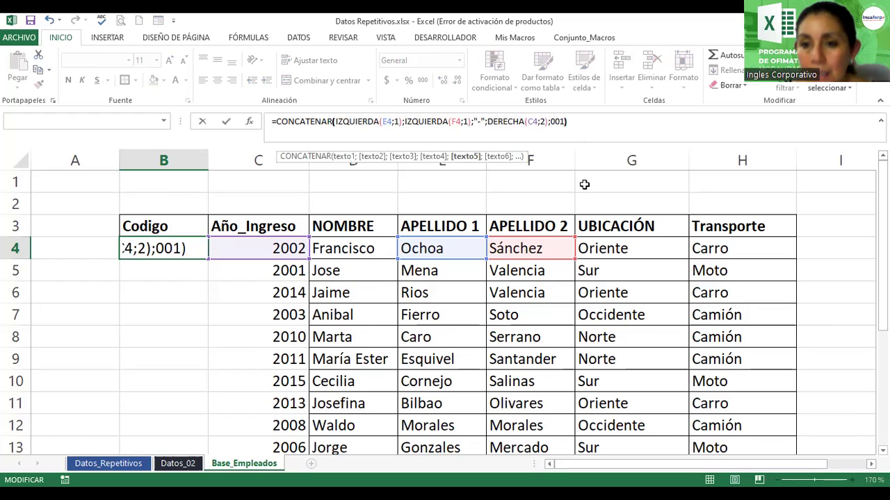
click(595, 114)
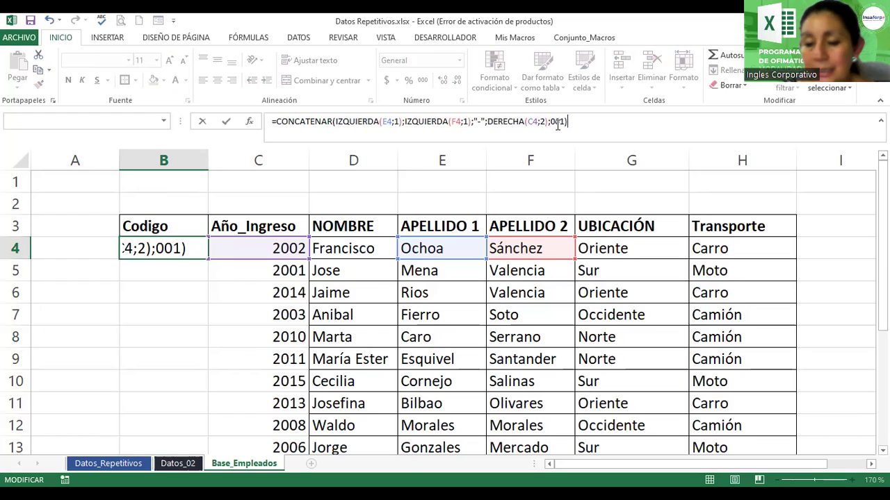
key(Return)
key(Up)
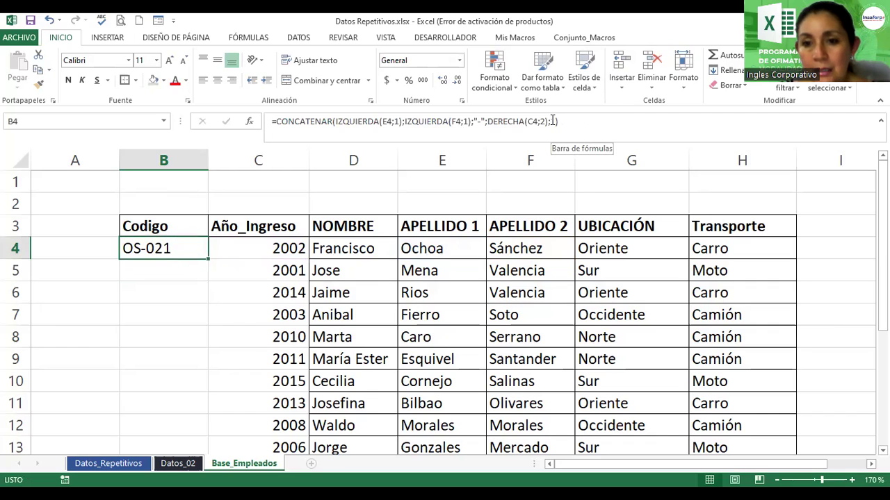
Replace the fifth CONCATENAR argument in B4 with the text "001", enter the formula and accept the suggested correction
click(552, 121)
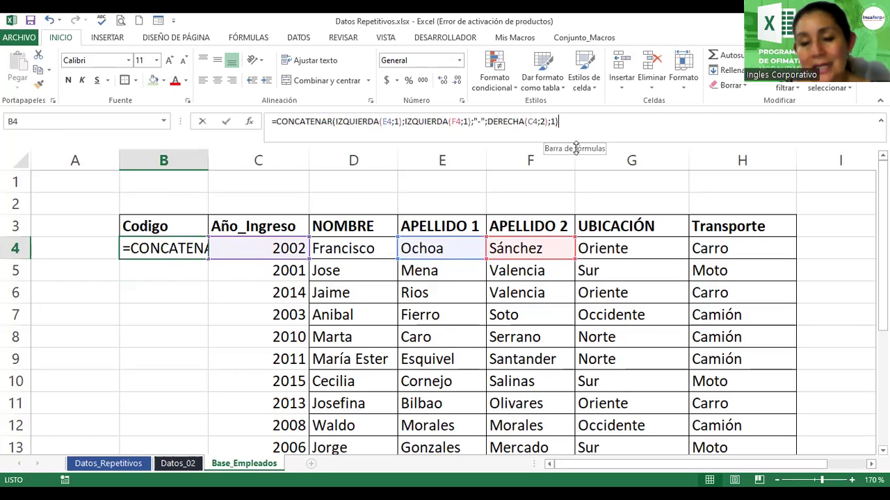
text("001")
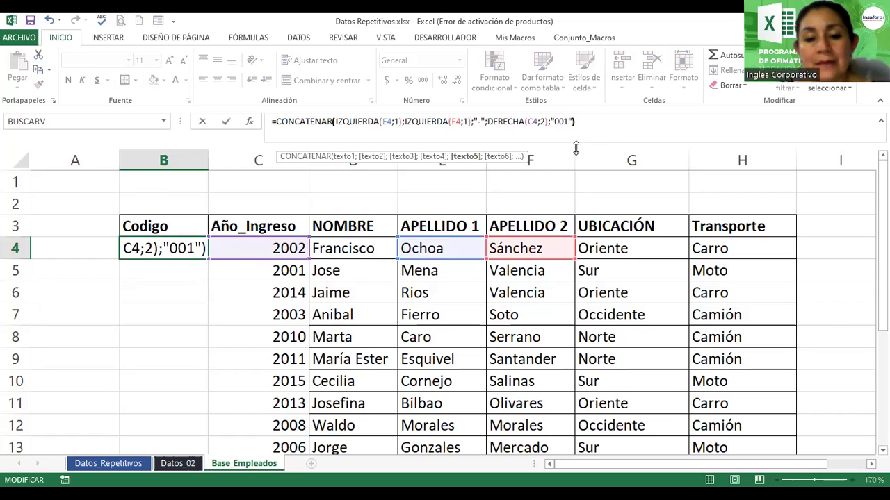
text())
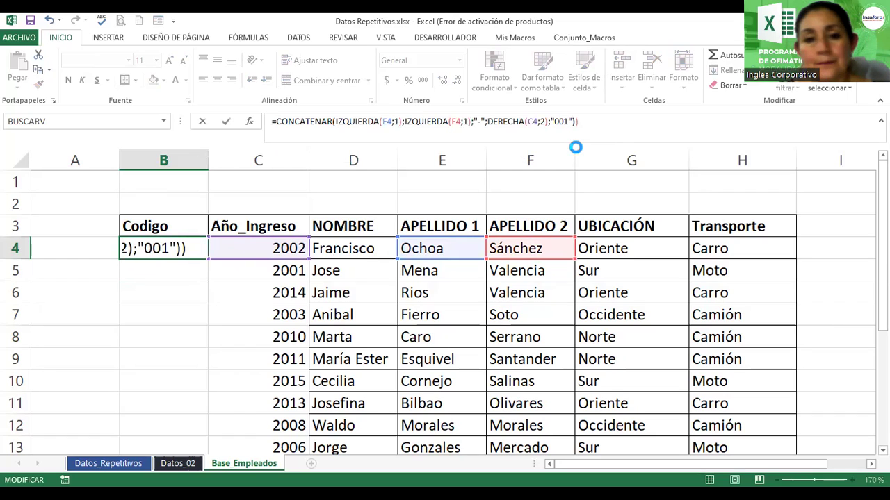
key(Return)
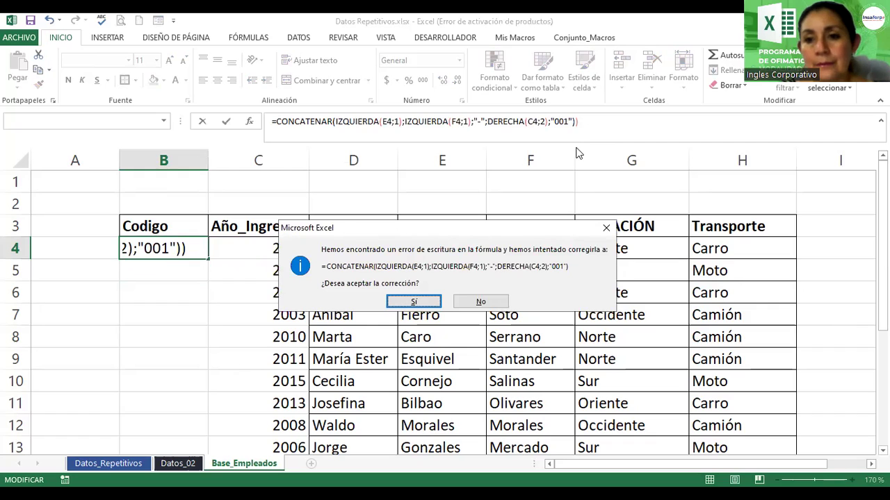
key(Return)
key(Up)
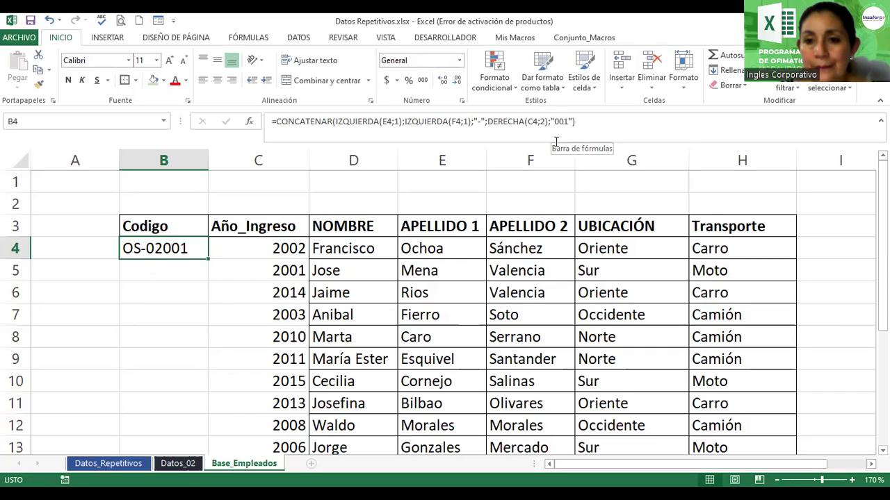
Insert "-" as a separate argument before "001" in the B4 formula and enter it
click(549, 120)
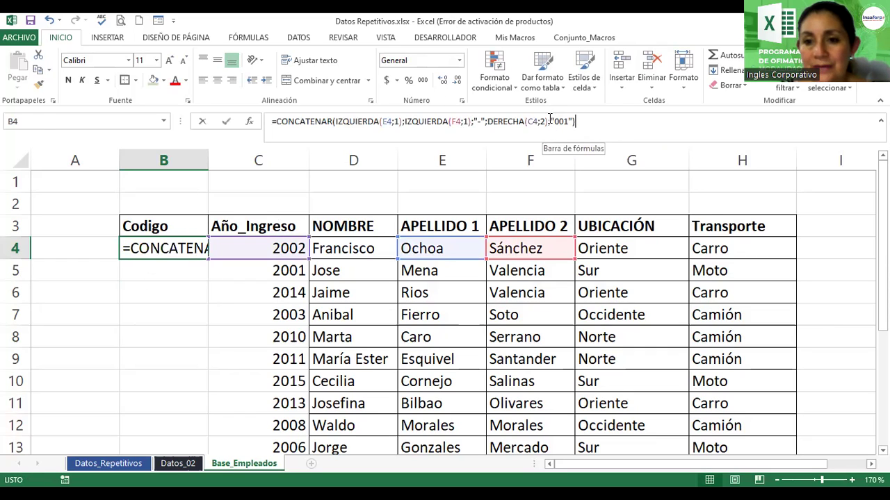
click(550, 121)
text(")
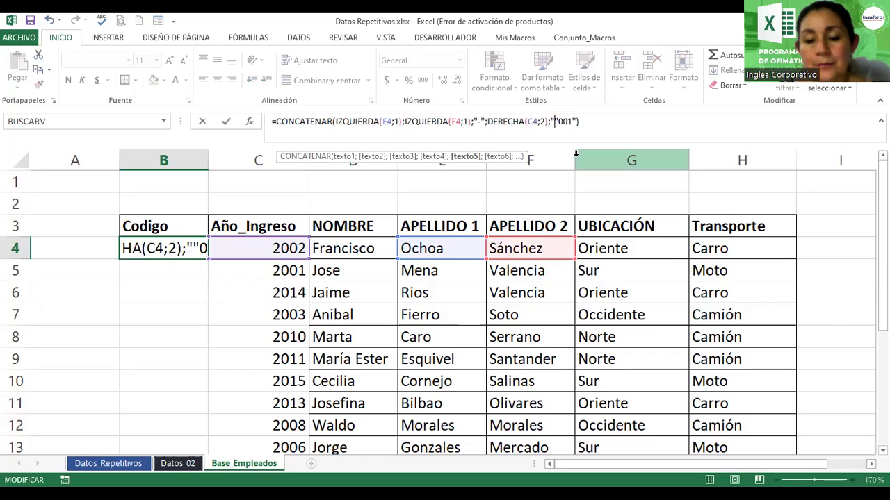
text(-")
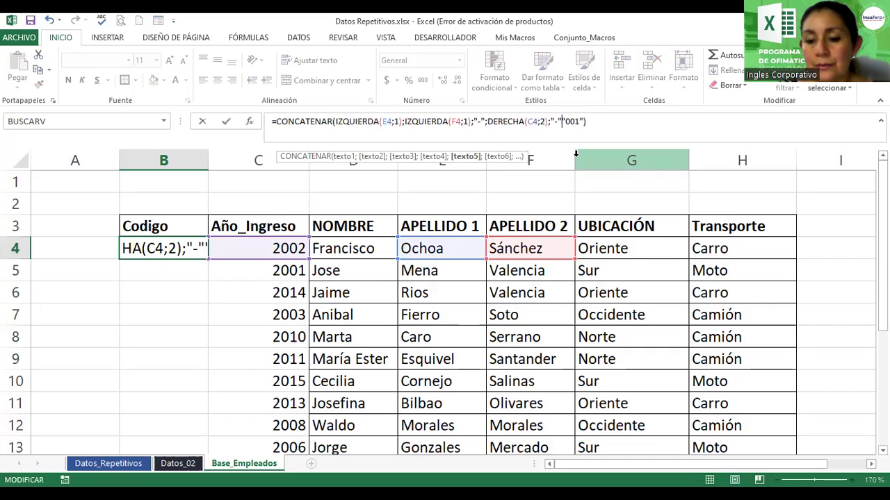
text(;)
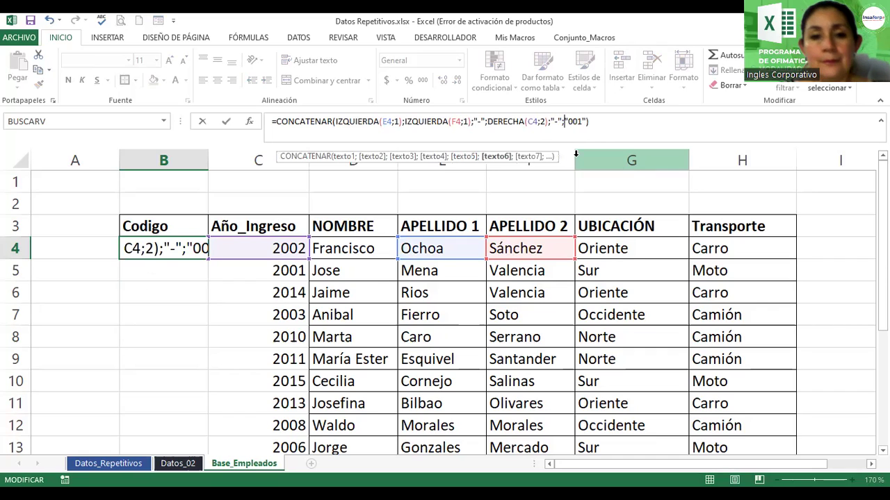
key(Return)
Fill the B4 code formula down through B10
click(194, 249)
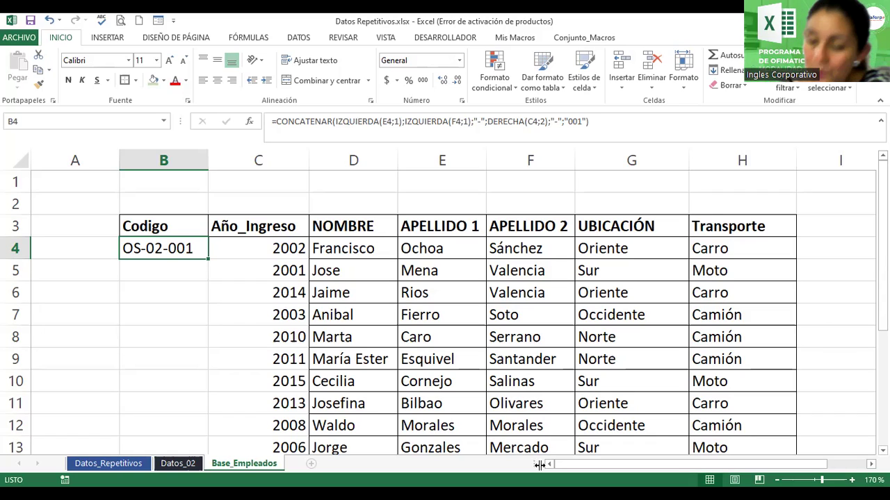
drag(207, 258, 214, 383)
click(195, 254)
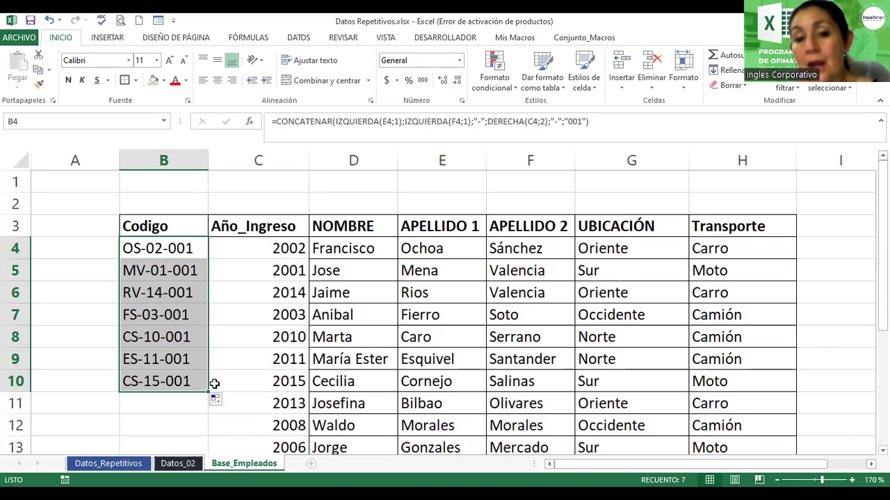
Replace "001" with the number 1010 as the last argument of the B4 formula and enter it
click(564, 121)
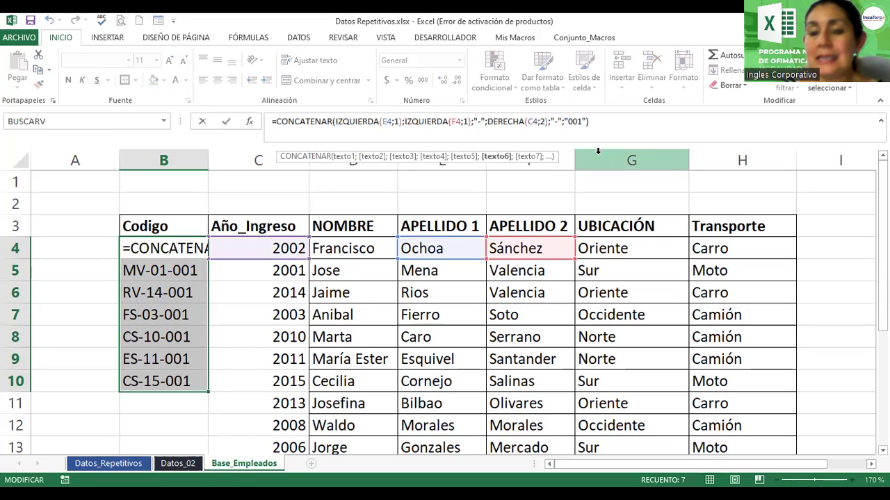
key(BackSpace)
key(BackSpace)
key(BackSpace)
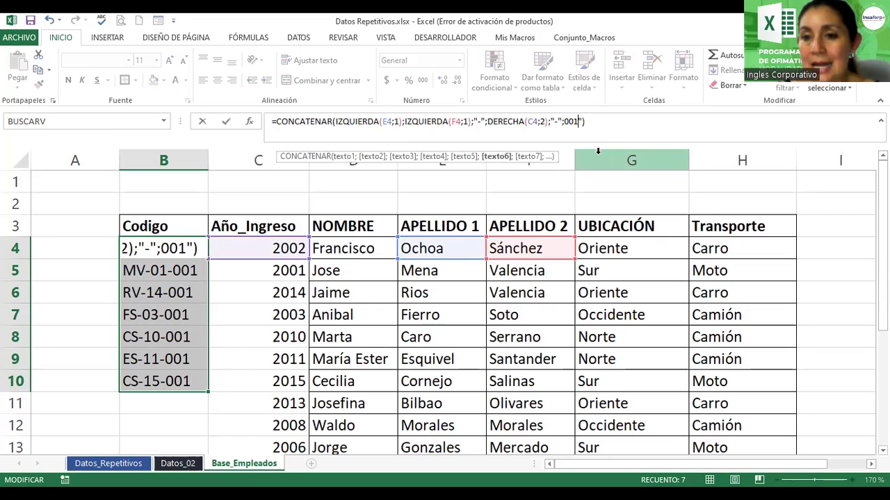
key(BackSpace)
key(BackSpace)
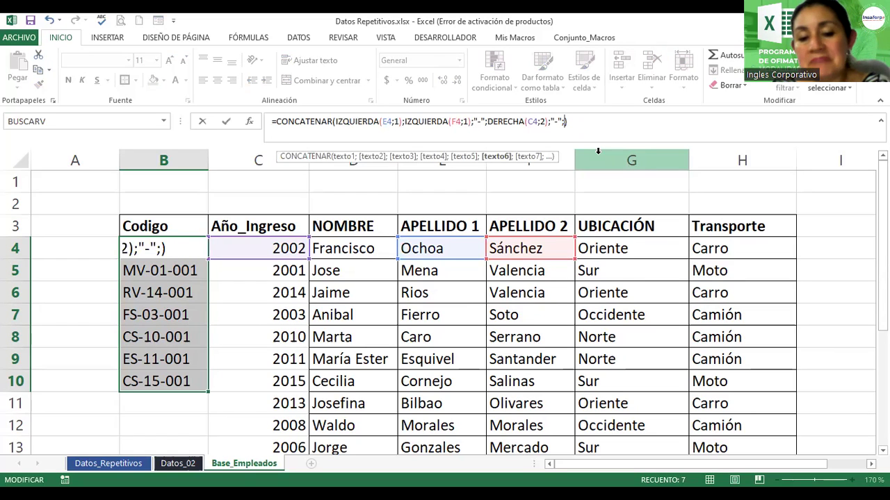
text(1010)
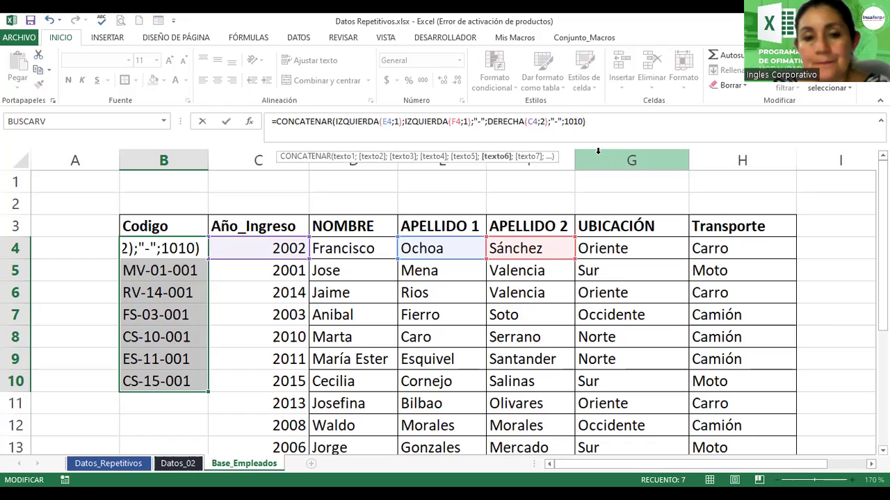
key(Return)
Copy the B4 formula ending in 1010 down the Codigo column to B10
click(199, 247)
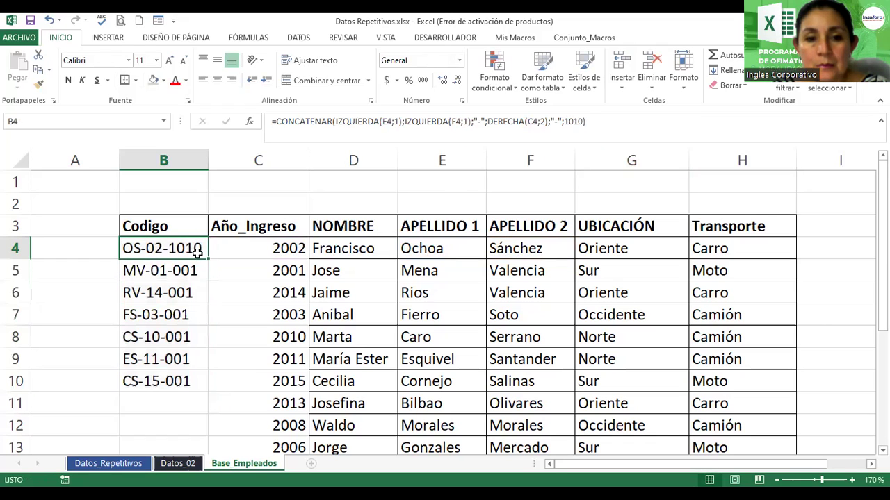
drag(209, 257, 201, 364)
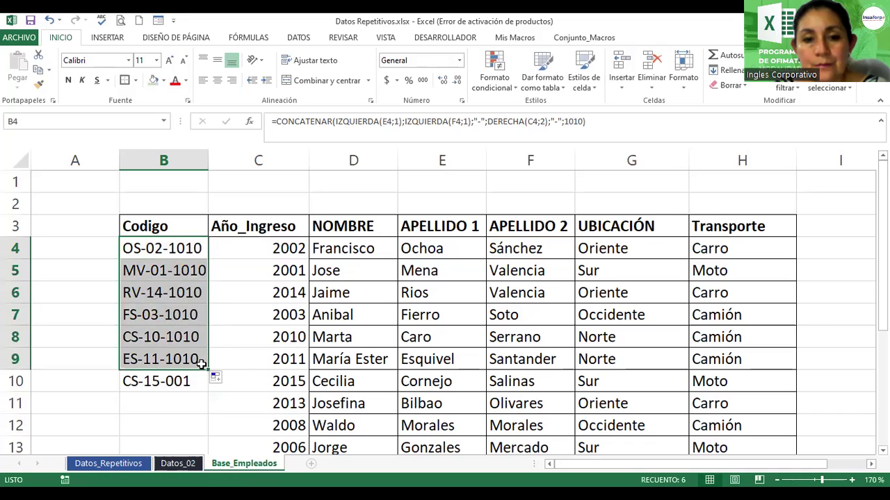
click(207, 258)
drag(208, 259, 208, 397)
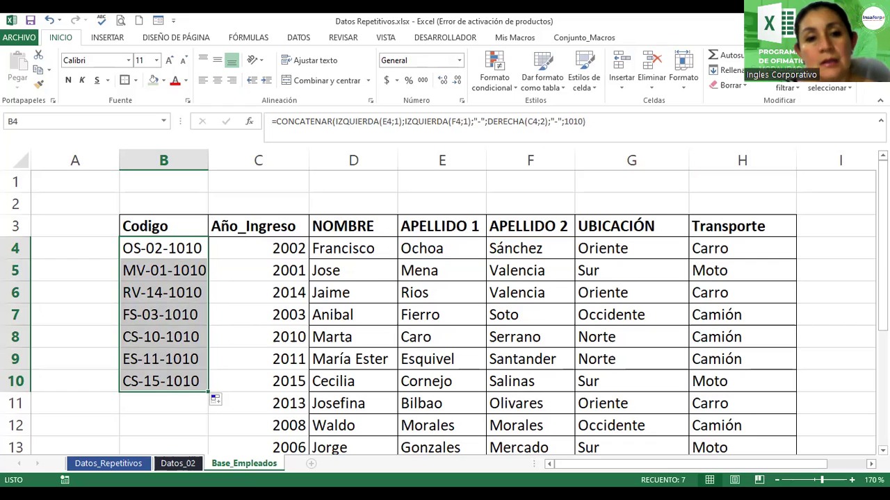
Enter the header No. in A3, beside the Codigo header
click(75, 225)
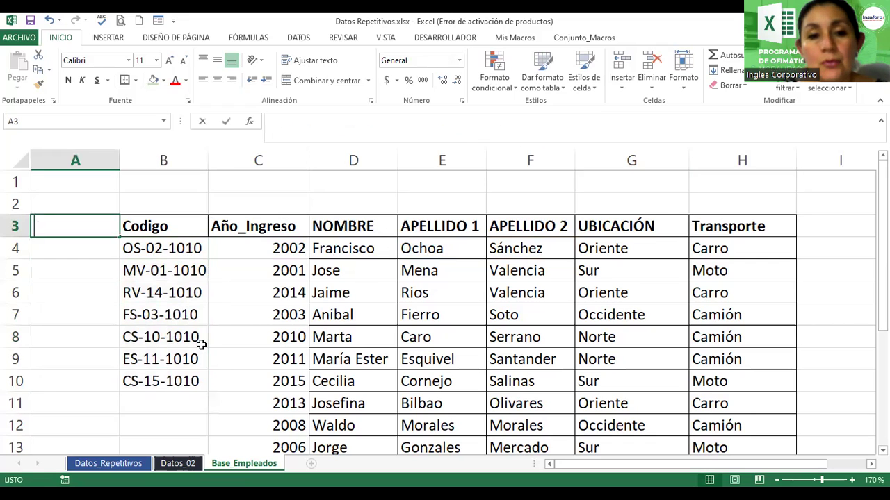
text(No.)
key(Return)
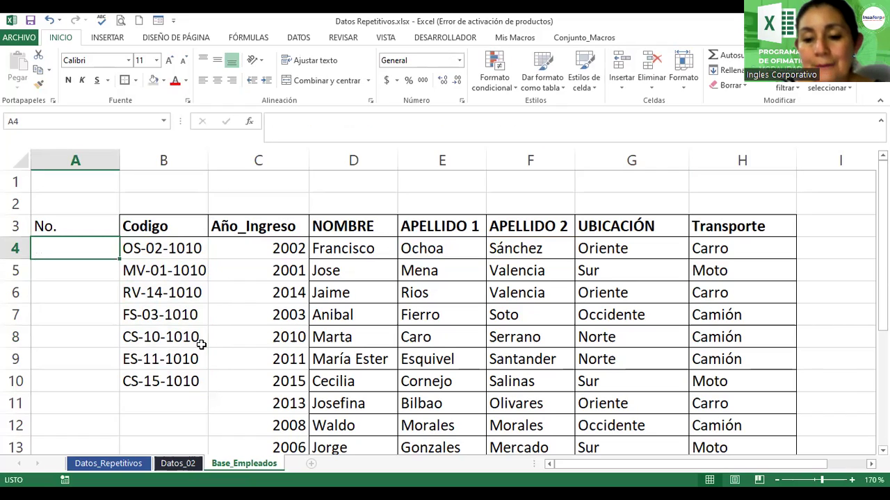
text(00)
key(BackSpace)
key(BackSpace)
key(Return)
key(Return)
key(Return)
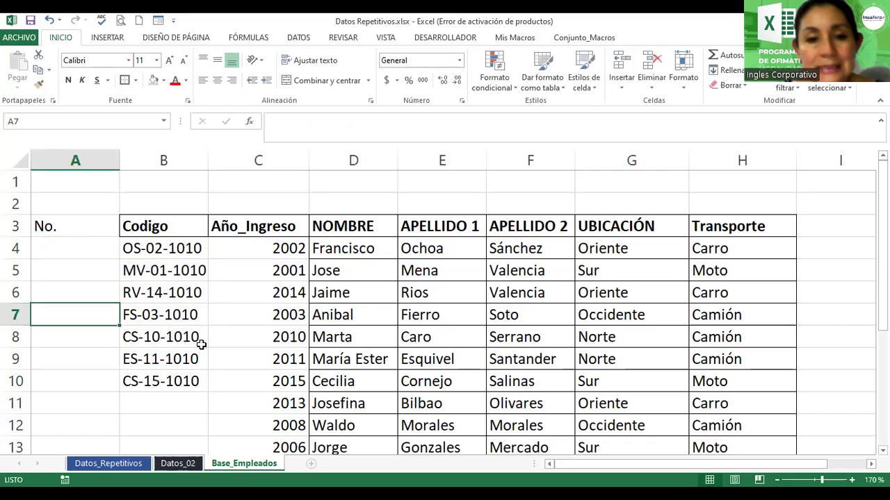
Format A4 as Texto and enter 001020 in it
click(74, 256)
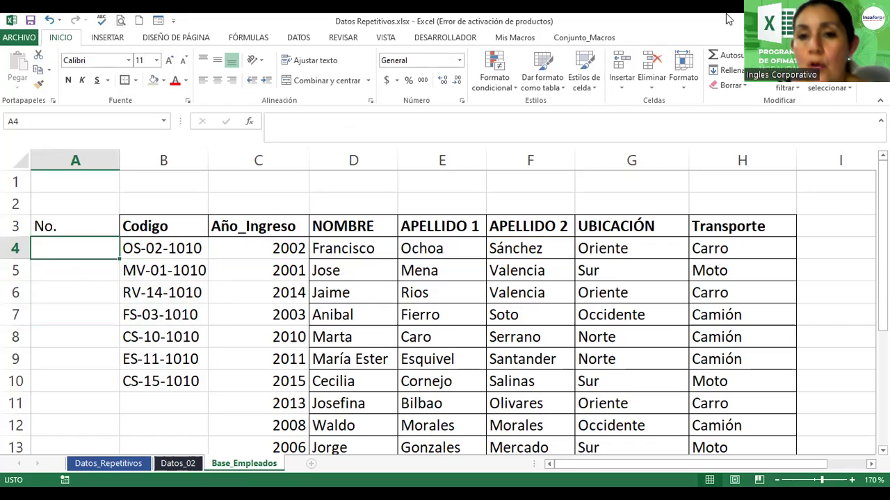
click(459, 60)
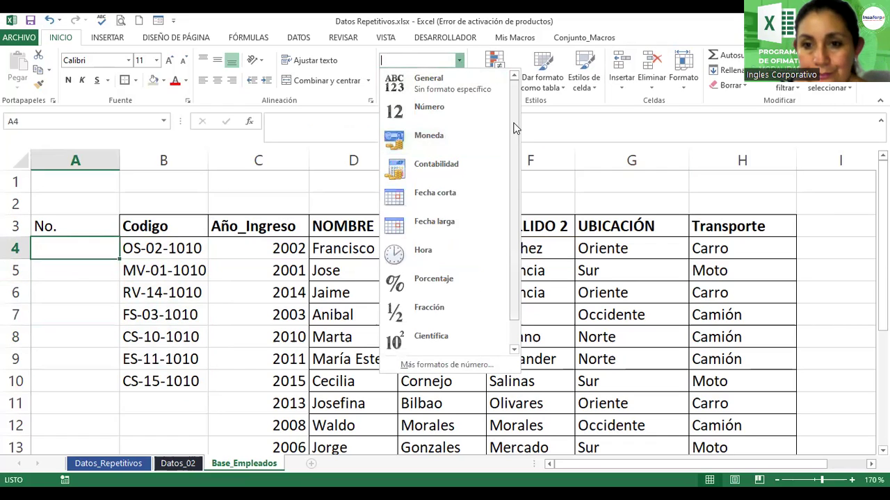
drag(515, 151, 518, 229)
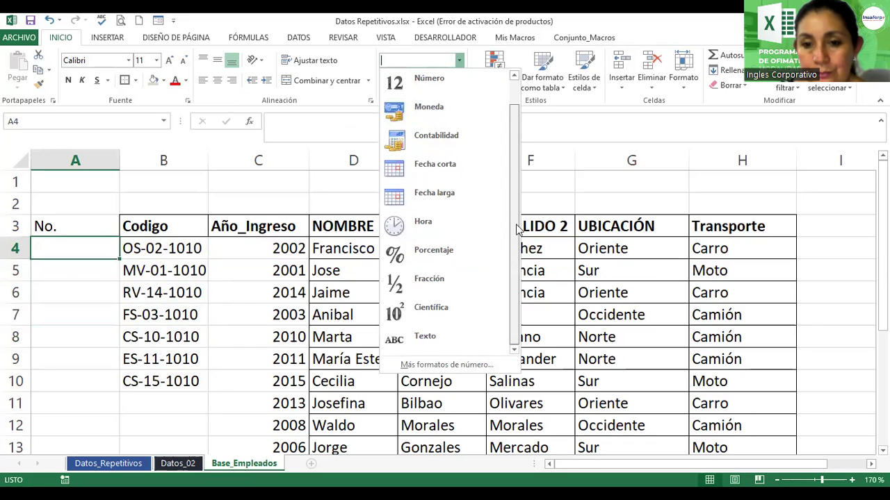
click(458, 338)
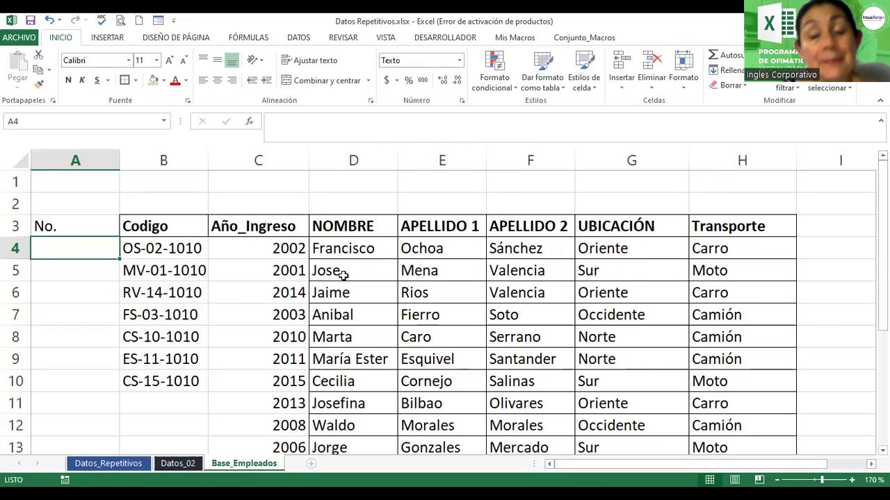
text(0010)
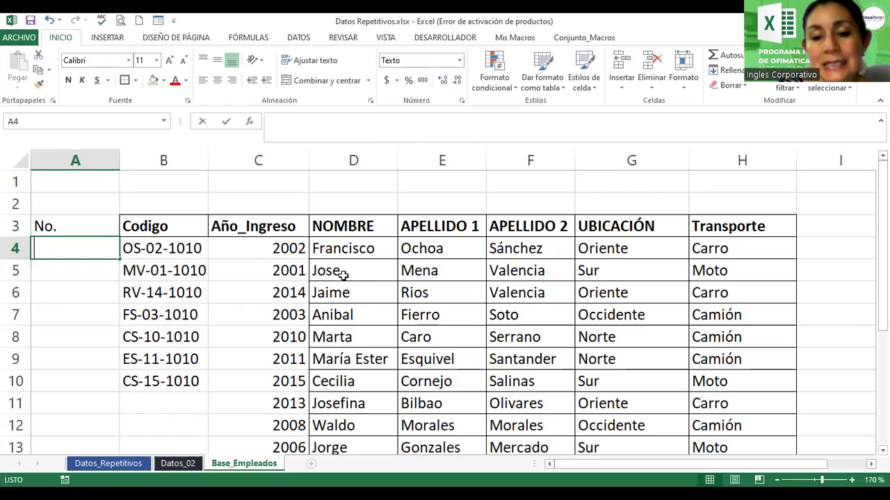
text(20)
key(Return)
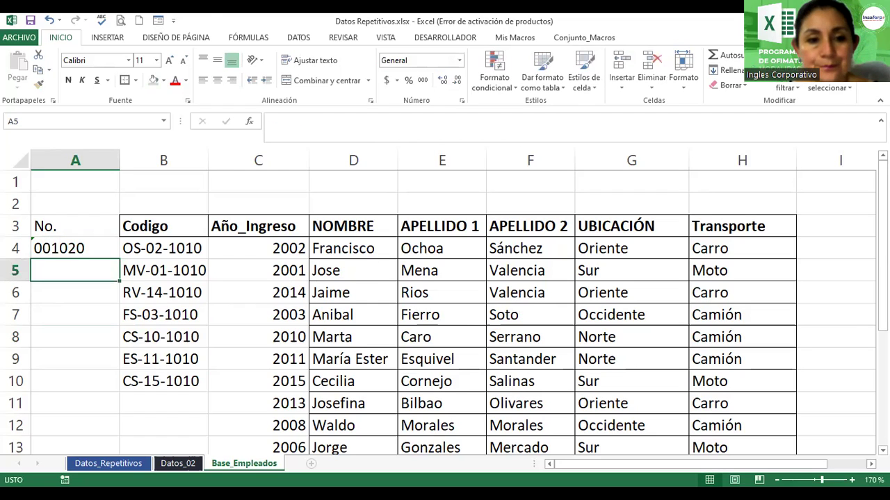
Extend the number series from A4 down to A10 in the No. column
click(101, 252)
drag(115, 260, 90, 390)
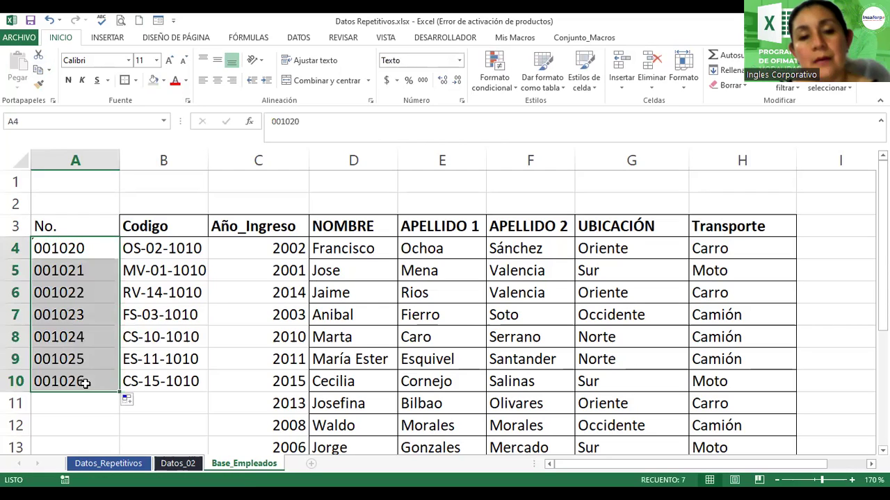
click(38, 244)
drag(82, 250, 84, 389)
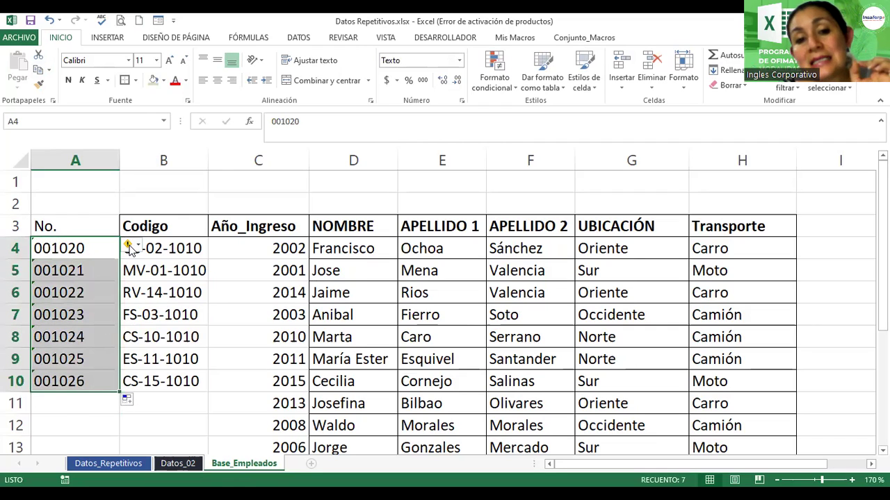
Ignore the number-stored-as-text error for A4:A10
click(130, 248)
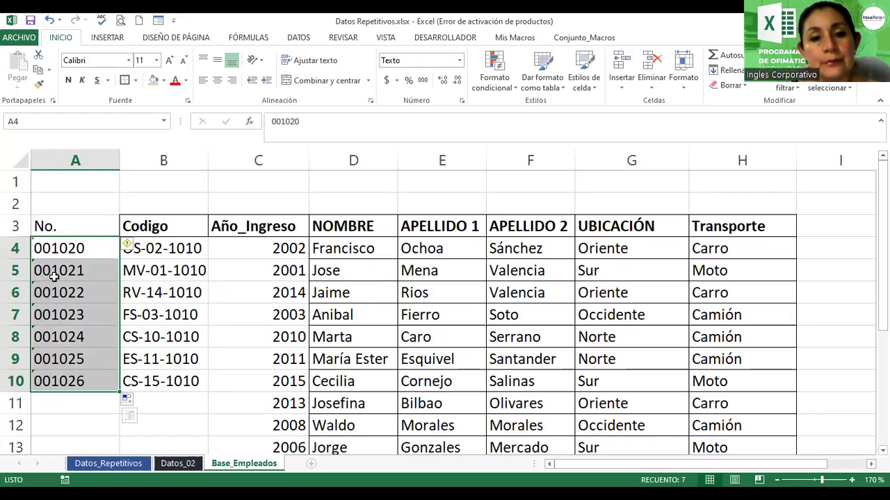
click(137, 249)
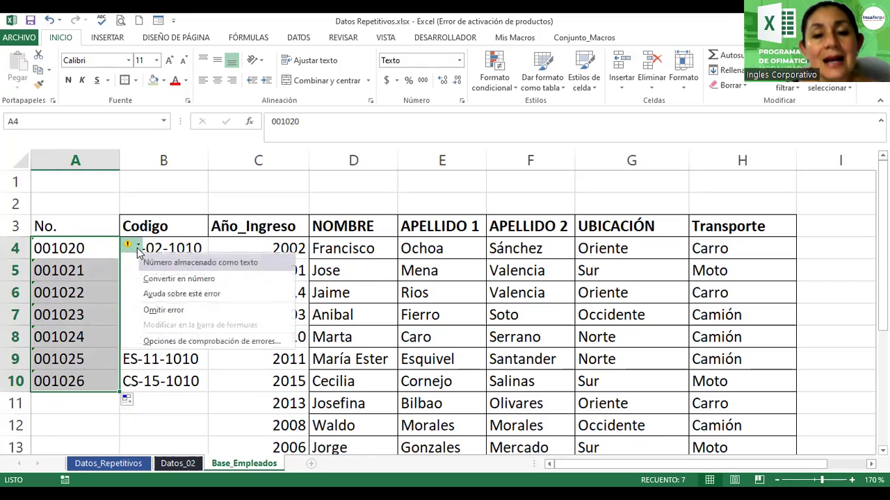
click(165, 310)
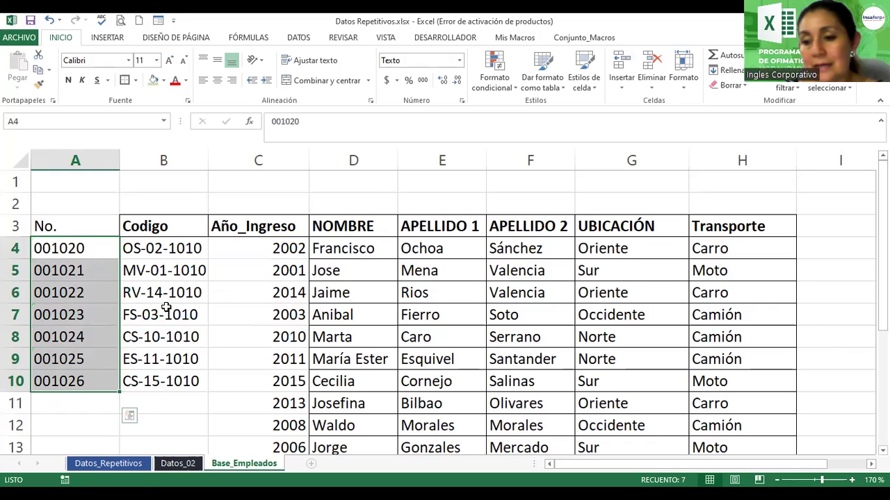
Replace the fixed 1010 in B4's CONCATENAR formula with a reference to the number in A4
click(197, 249)
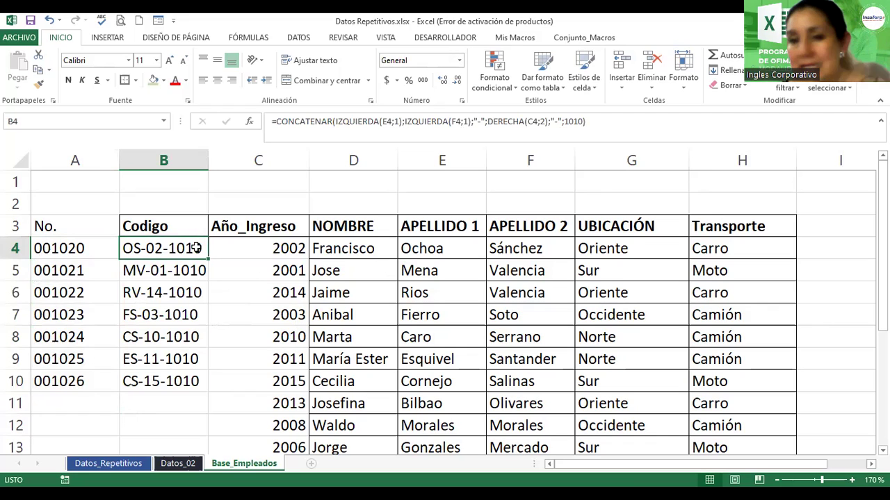
double_click(197, 248)
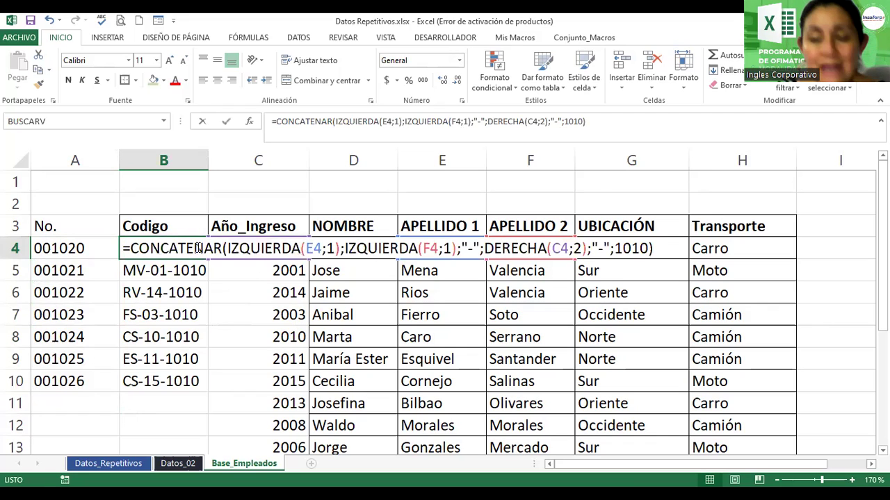
click(649, 248)
key(BackSpace)
key(BackSpace)
key(BackSpace)
key(BackSpace)
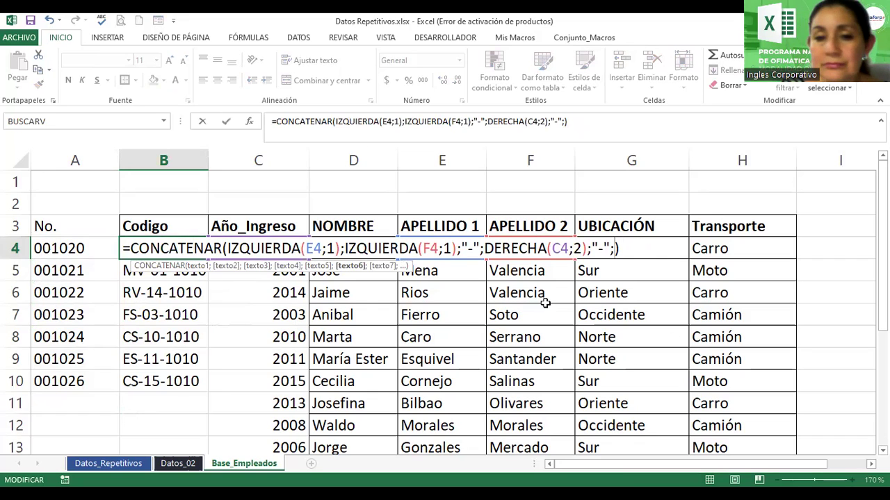
click(82, 249)
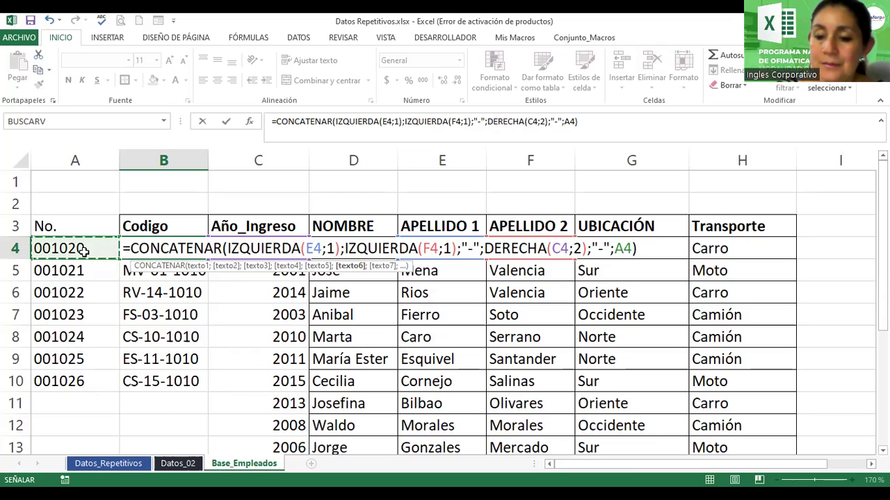
key(Return)
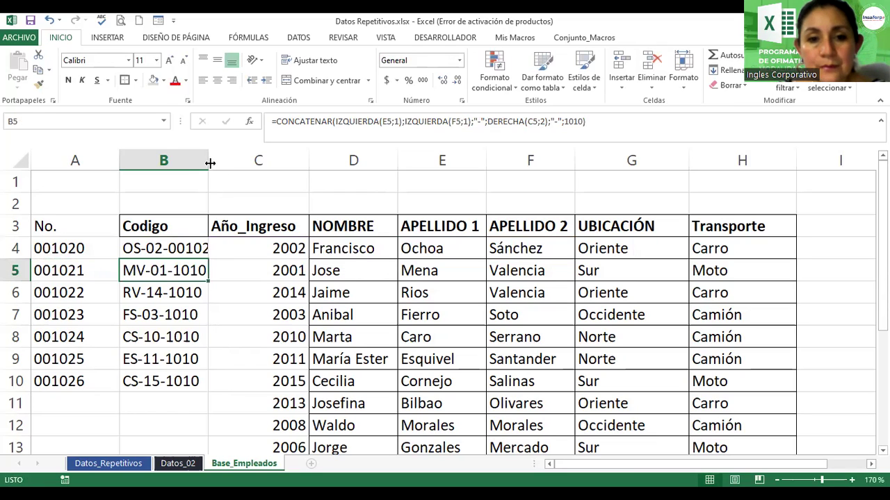
Widen column B to fit the full codes and fill the B4 formula down to B10
drag(210, 162, 235, 162)
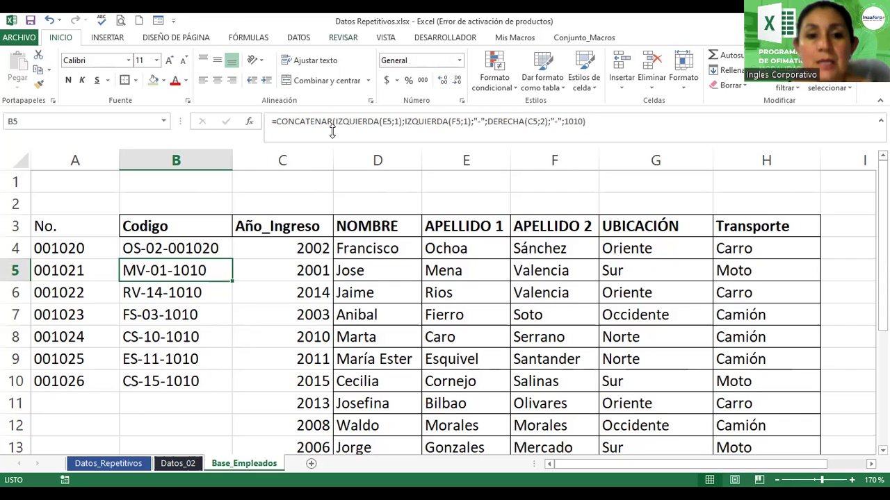
click(216, 248)
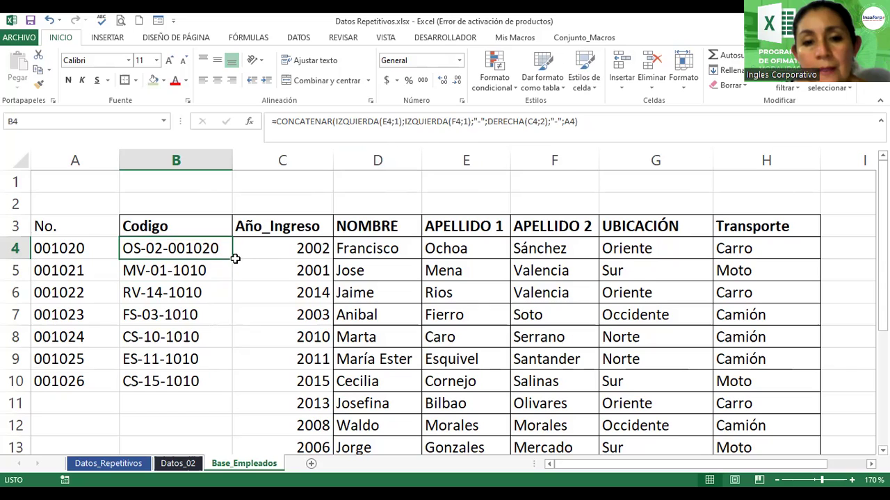
drag(235, 258, 235, 384)
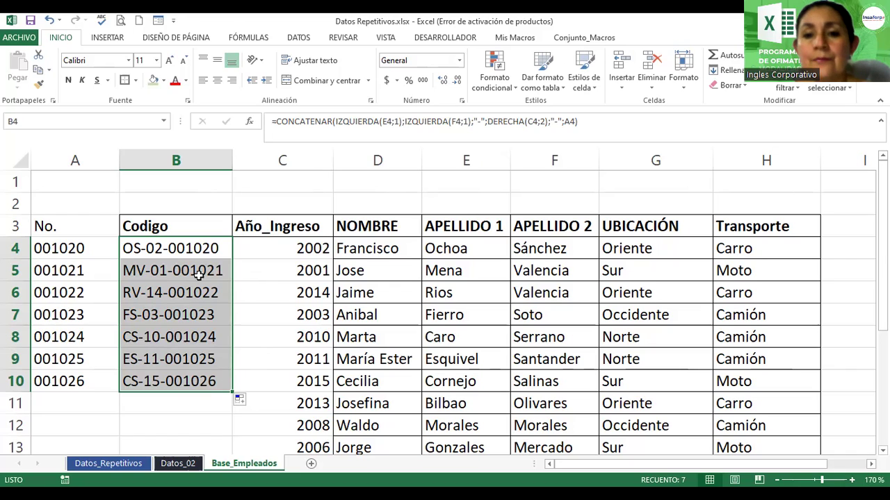
click(136, 250)
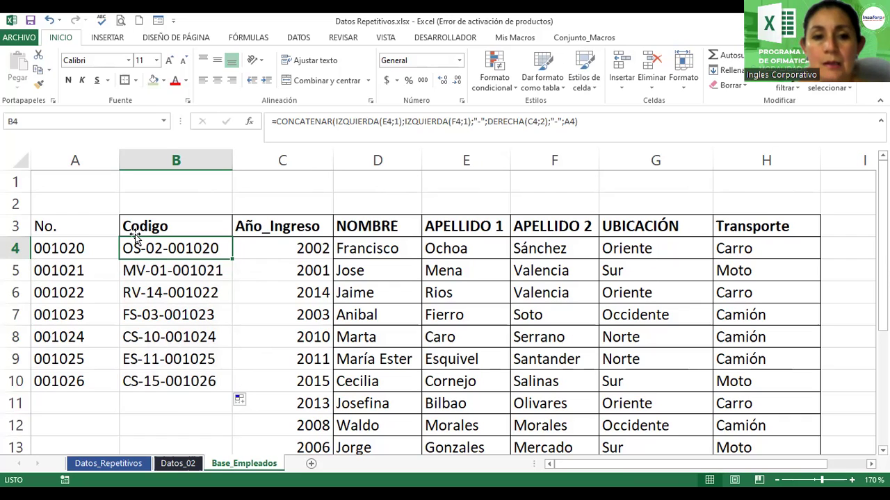
Extend the Codigo formula from B10 down to B18, the last employee row
click(776, 480)
click(776, 480)
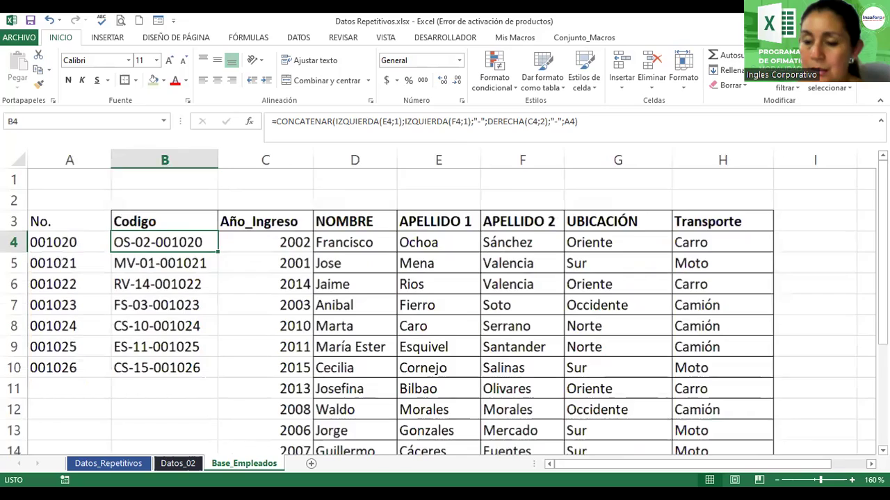
click(776, 479)
click(776, 479)
click(777, 480)
click(777, 480)
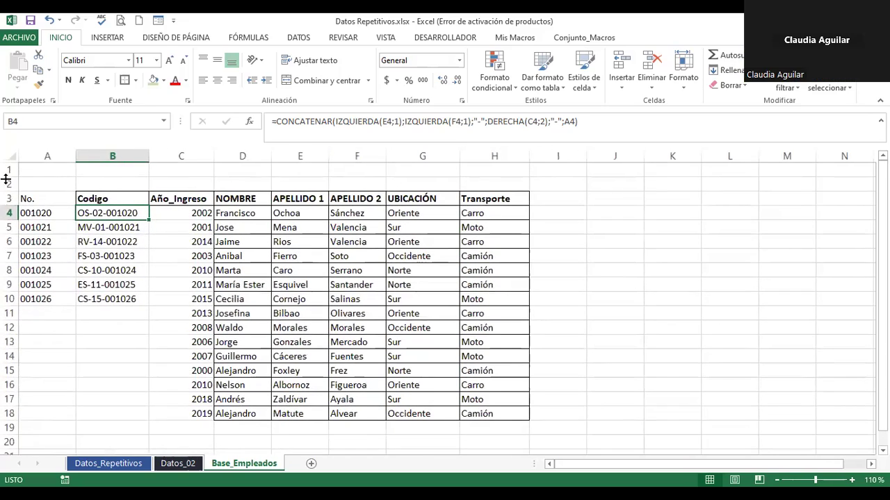
click(131, 299)
drag(147, 306, 145, 420)
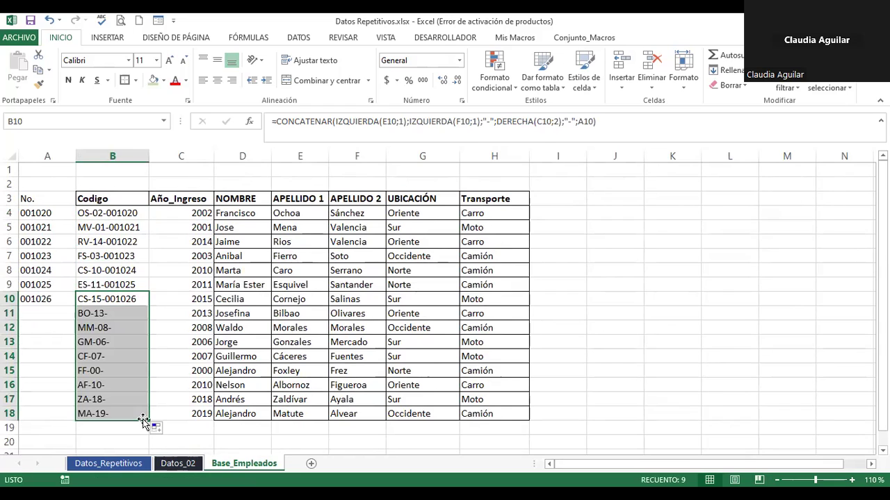
Extend the No. number series from A10 down to A18
click(43, 300)
drag(75, 306, 74, 420)
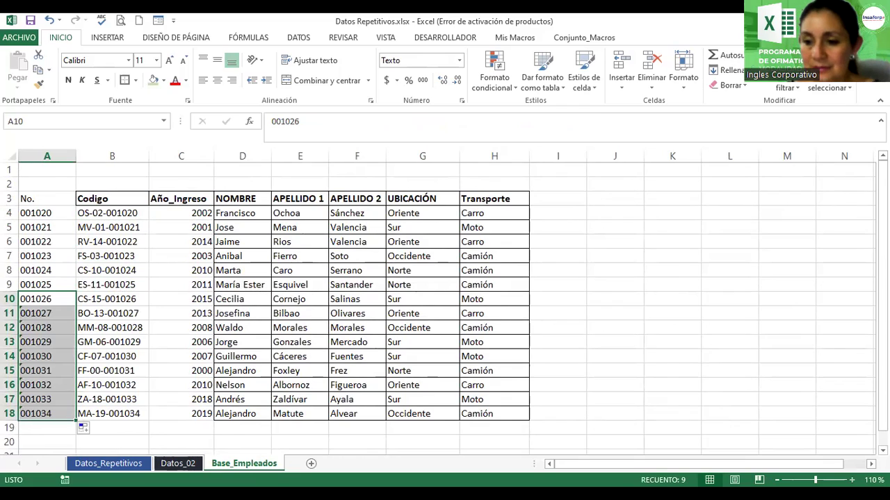
ctrl+scroll(445, 299, up, 4)
drag(881, 319, 882, 328)
drag(883, 340, 882, 328)
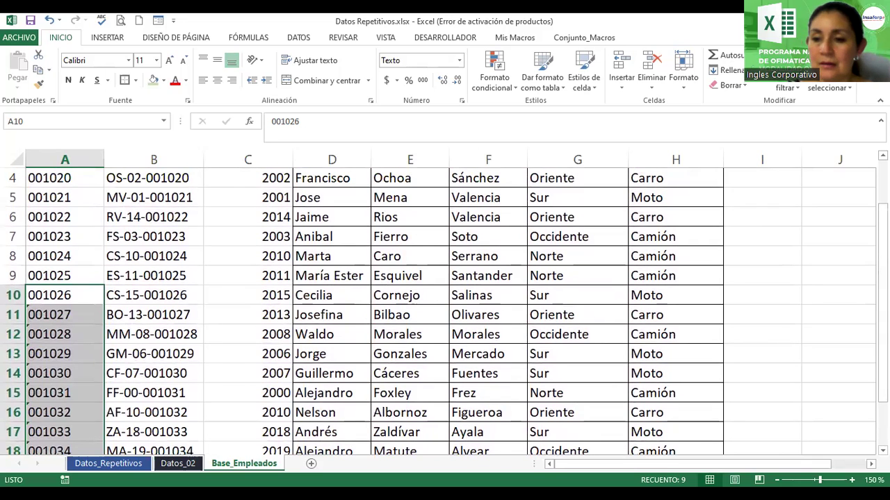
drag(883, 328, 883, 334)
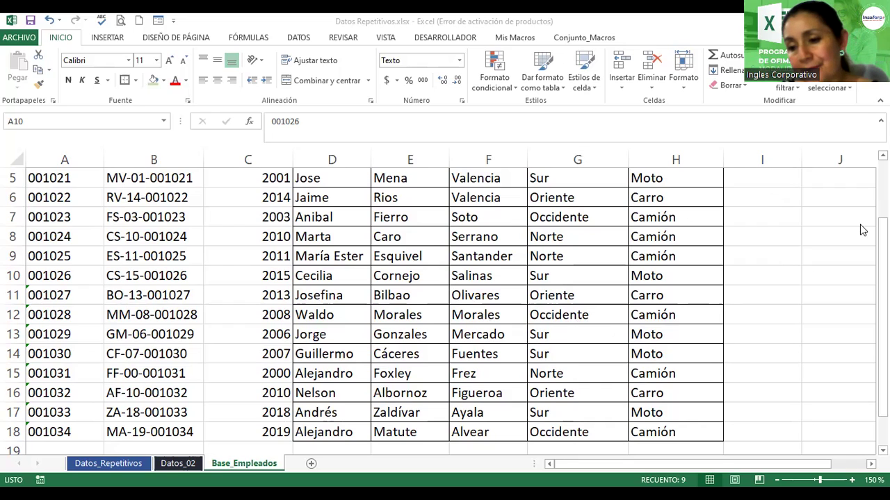
Examine the CONCATENAR formula and its nested functions in B8, leaving it unchanged
double_click(174, 237)
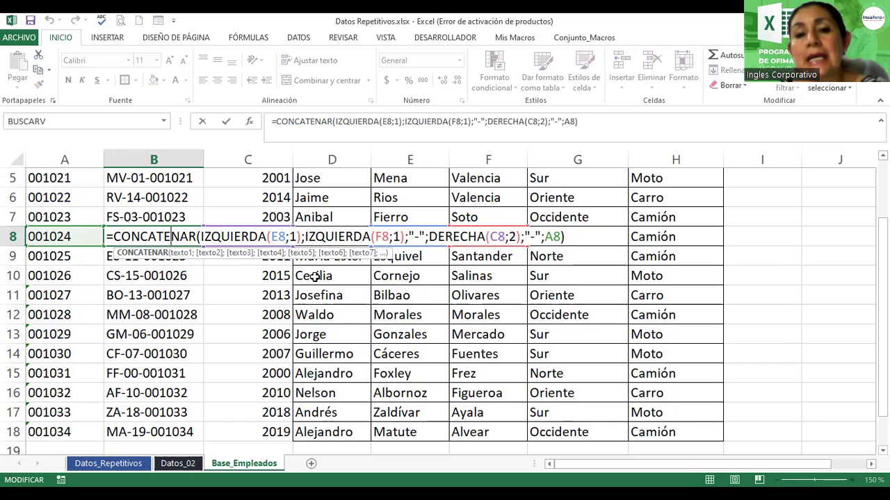
drag(197, 237, 139, 226)
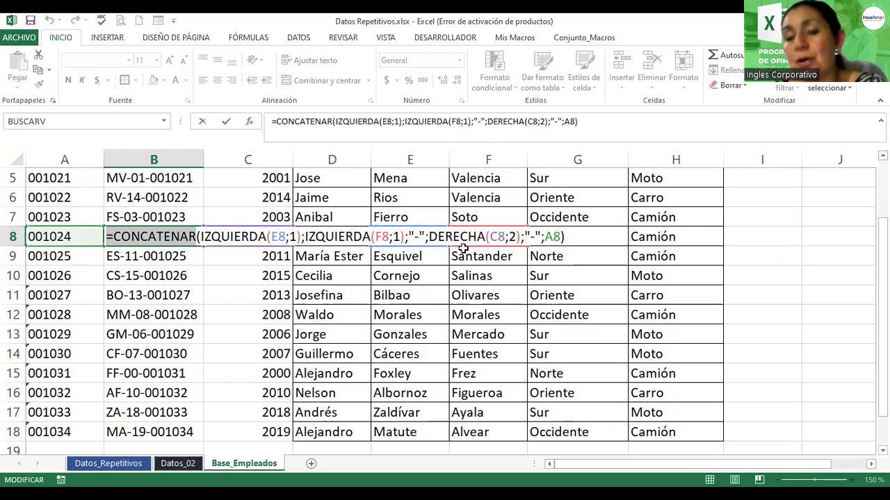
key(Return)
Apply Todos los bordes to the whole employee table, A3:H18
mouse_move(883, 253)
mouse_down()
mouse_move(883, 188)
mouse_move(883, 254)
mouse_up()
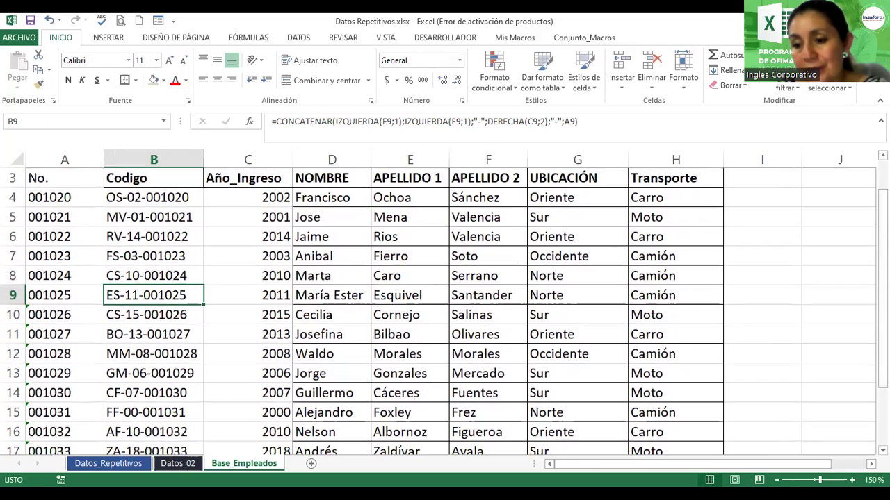
ctrl+scroll(165, 147, down, 2)
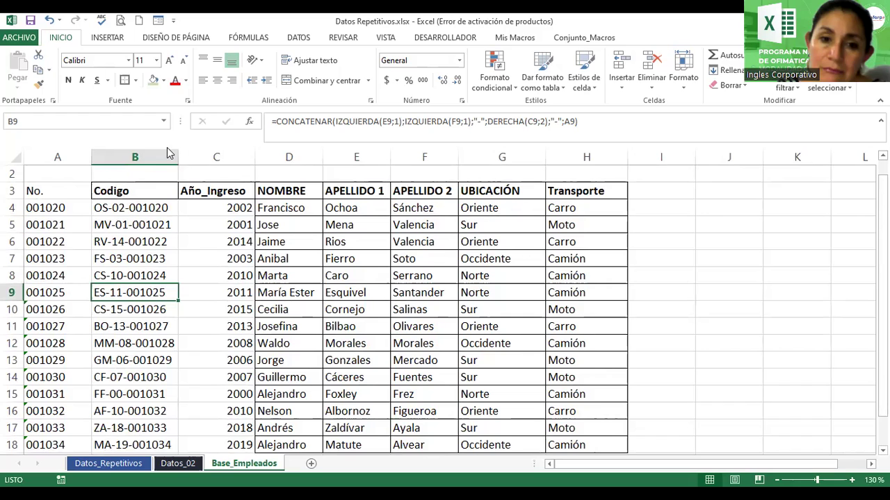
drag(53, 189, 611, 452)
click(135, 80)
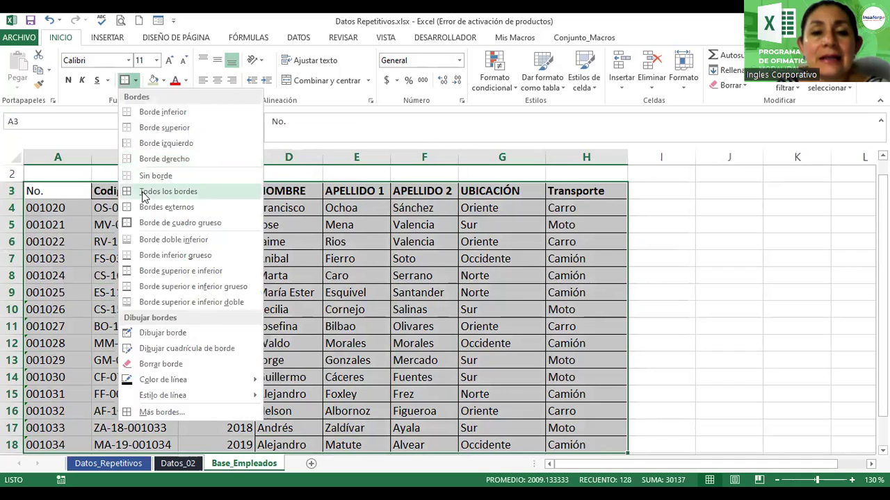
click(144, 192)
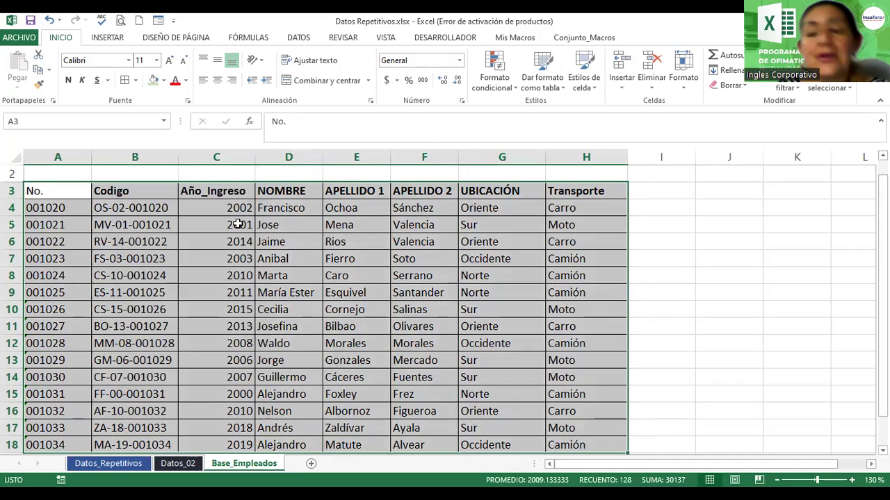
click(287, 256)
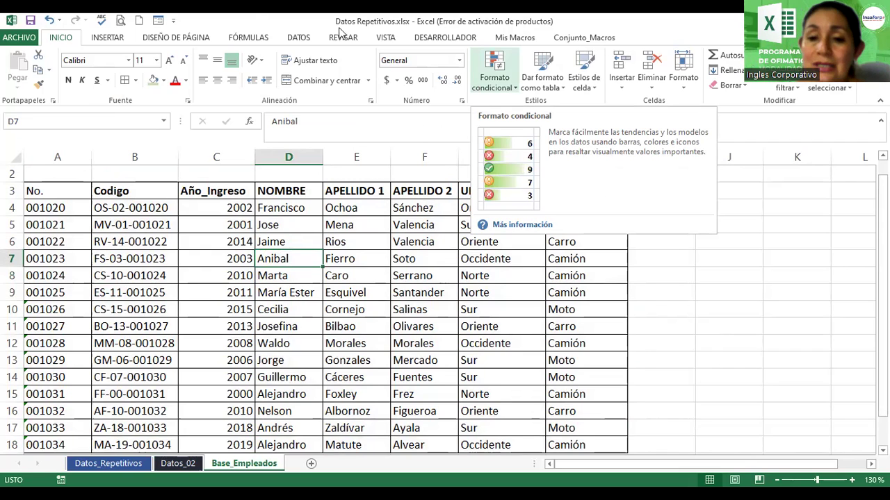
click(283, 308)
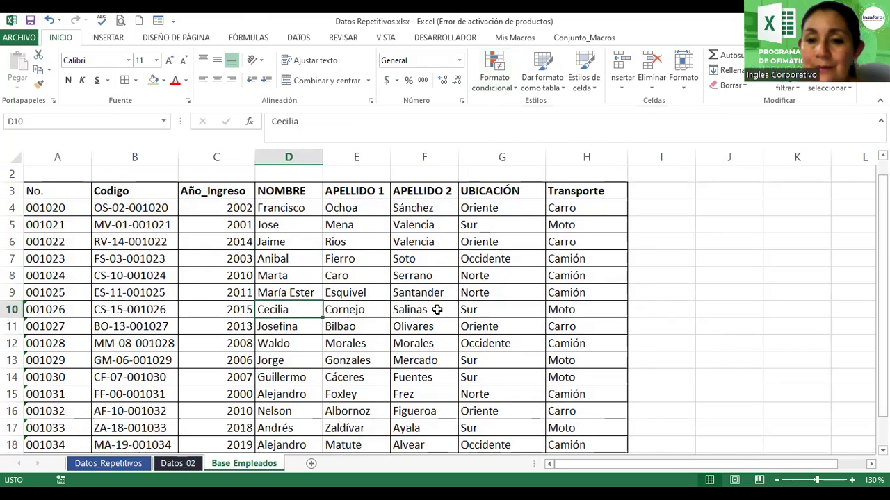
scroll(866, 227, up, 1)
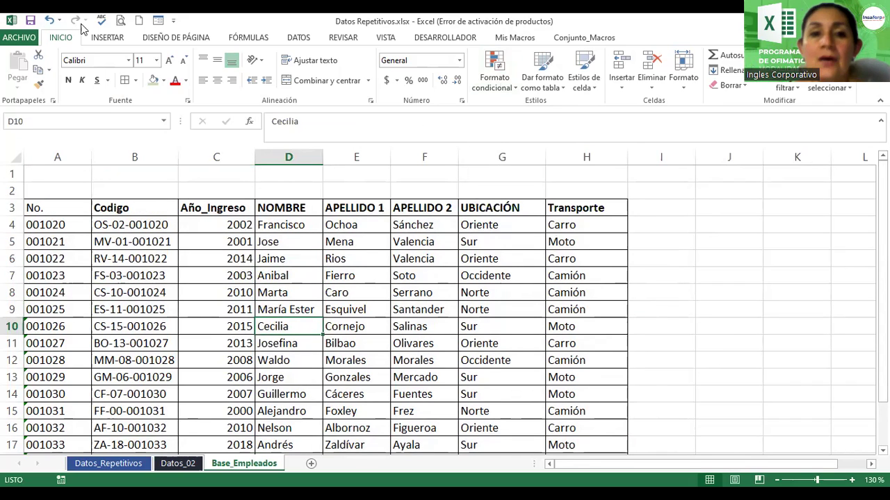